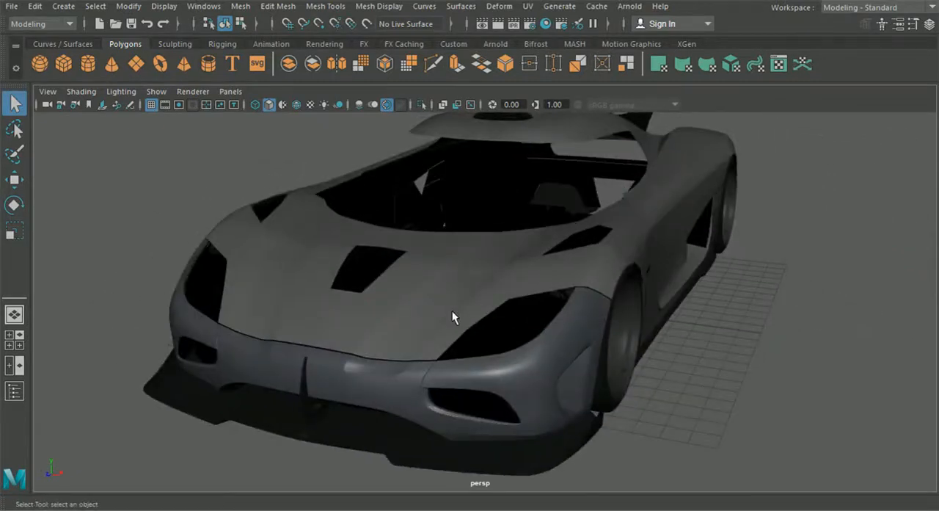
- Inspect the car body from the front, side and rear, including a close look at the slot in the front centre fin
alt+drag(398, 314, 469, 311)
alt+drag(450, 192, 478, 203)
alt+drag(404, 241, 540, 165)
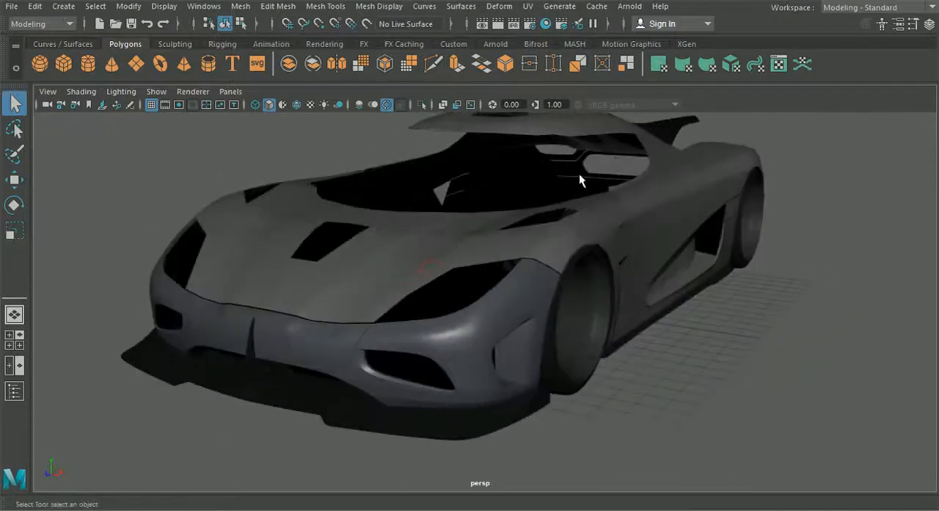
alt+drag(546, 202, 478, 211)
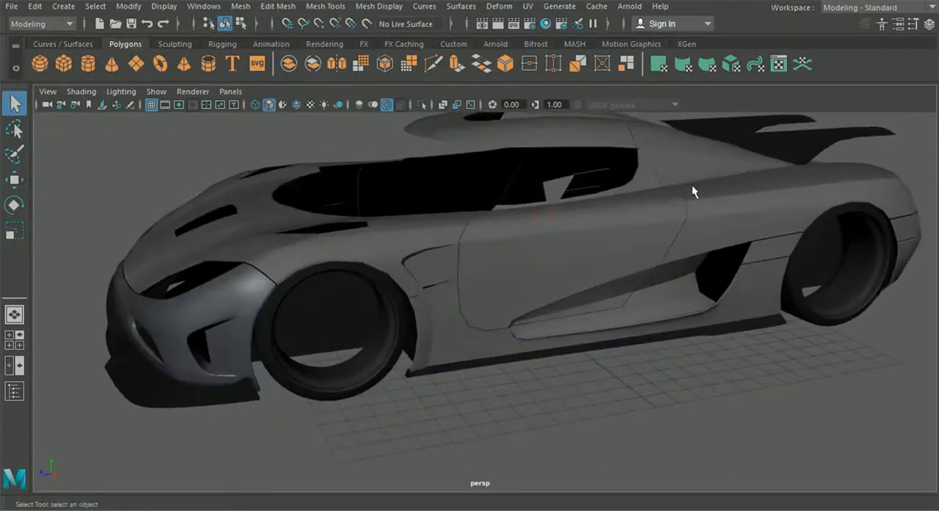
alt+drag(758, 253, 656, 231)
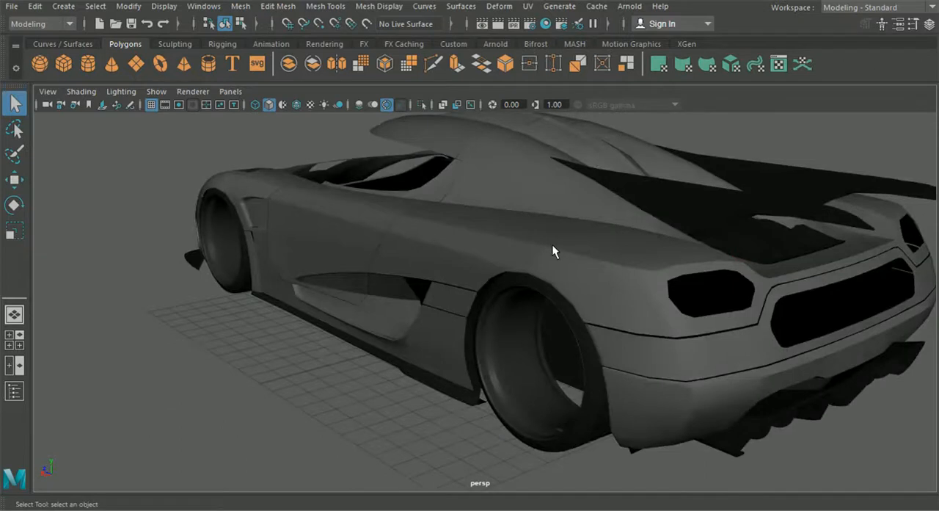
alt+drag(563, 335, 369, 301)
alt+middle_drag(367, 295, 415, 291)
scroll(415, 292, up, 4)
alt+middle_drag(265, 226, 401, 267)
scroll(401, 267, up, 7)
alt+middle_drag(314, 220, 400, 260)
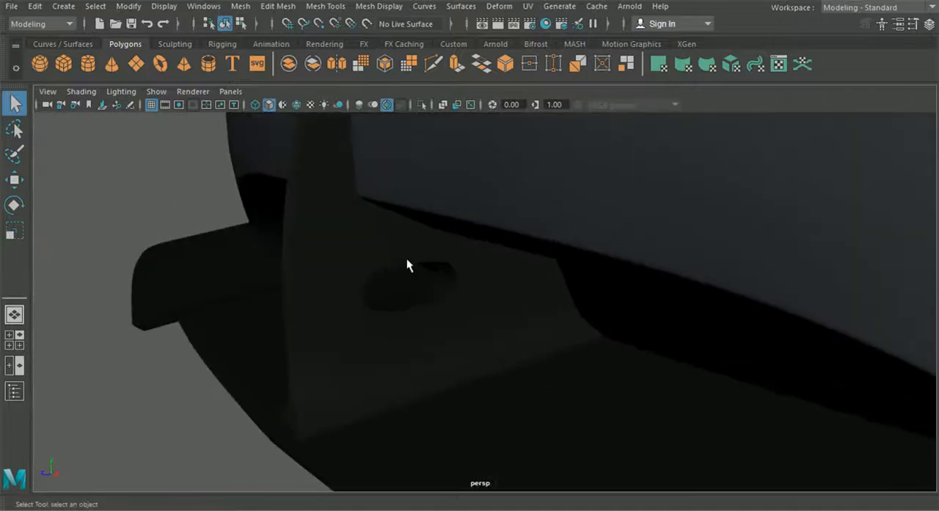
alt+drag(413, 309, 378, 286)
alt+middle_drag(614, 350, 482, 323)
scroll(547, 345, down, 9)
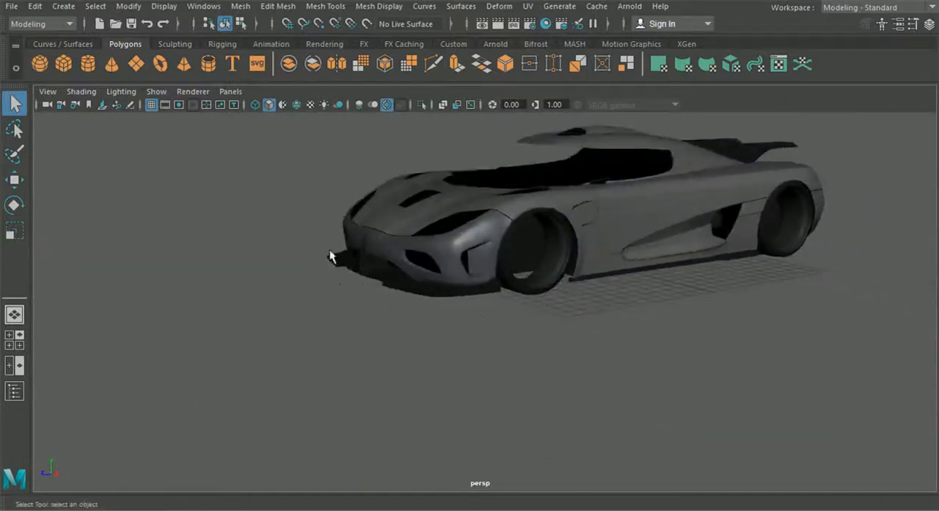
alt+drag(330, 250, 330, 259)
scroll(449, 260, up, 2)
alt+middle_drag(450, 259, 428, 269)
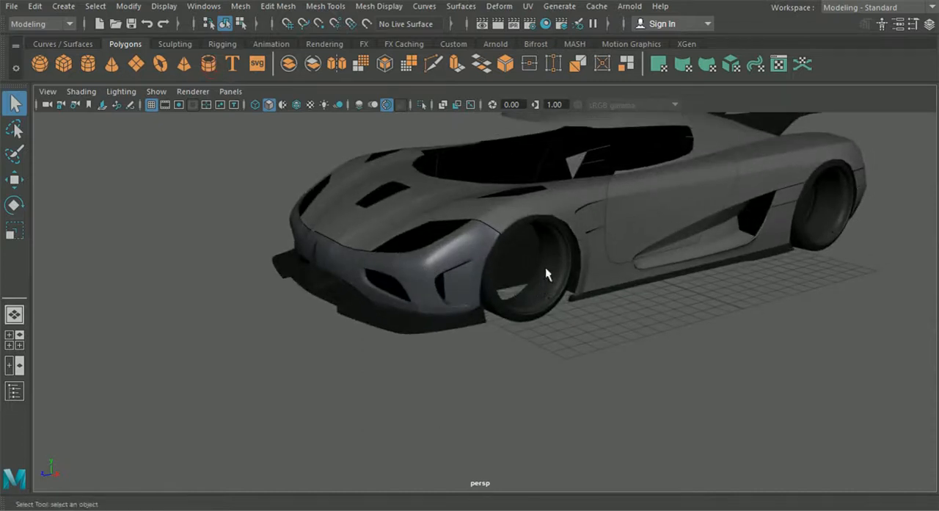
- Move the pipe out in front of the car and set its Rotate Z to 90
click(21, 182)
drag(522, 259, 210, 321)
click(15, 206)
mouse_move(323, 290)
mouse_down()
mouse_move(335, 297)
mouse_move(334, 282)
mouse_up()
click(930, 24)
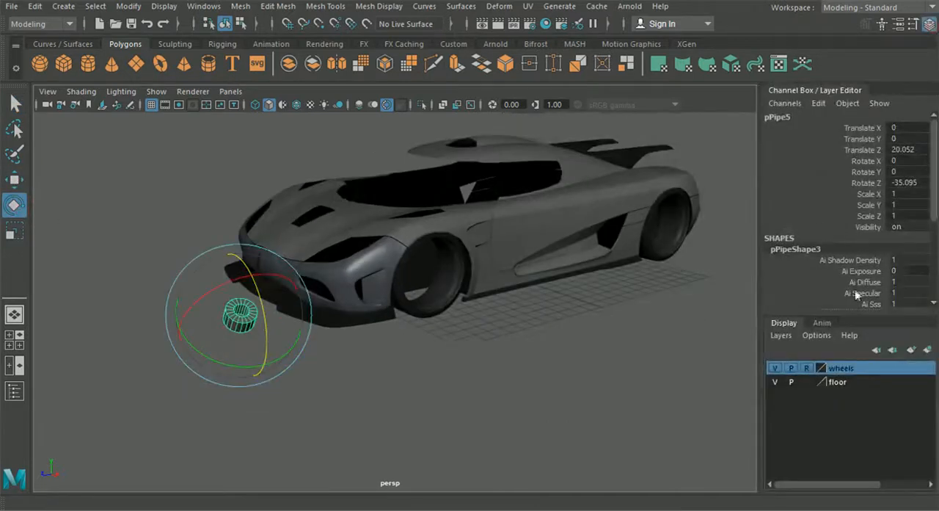
scroll(843, 267, down, 5)
scroll(866, 206, up, 5)
double_click(906, 180)
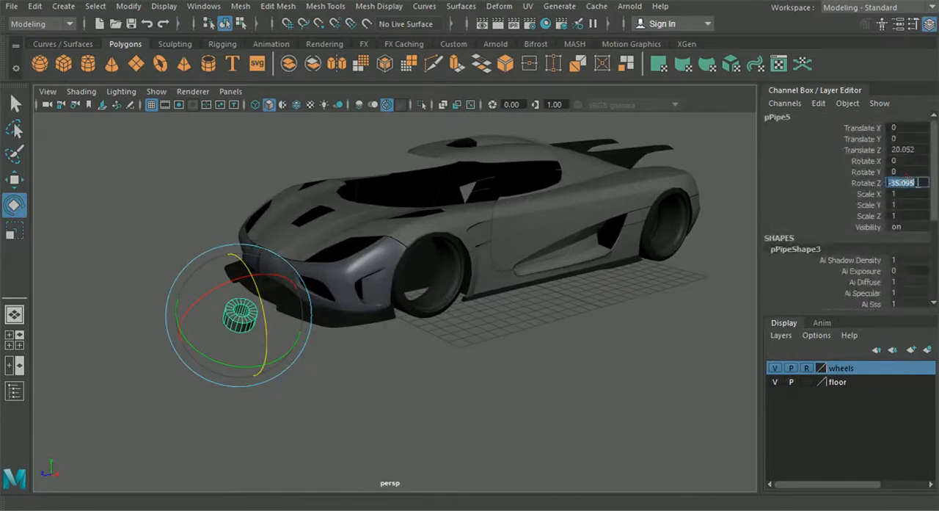
key(Return)
- Position the pipe beside the centre fin of the front bumper, at about Translate Y 1.765 and Translate Z 18.255
click(14, 179)
alt+drag(316, 359, 419, 390)
scroll(417, 401, up, 3)
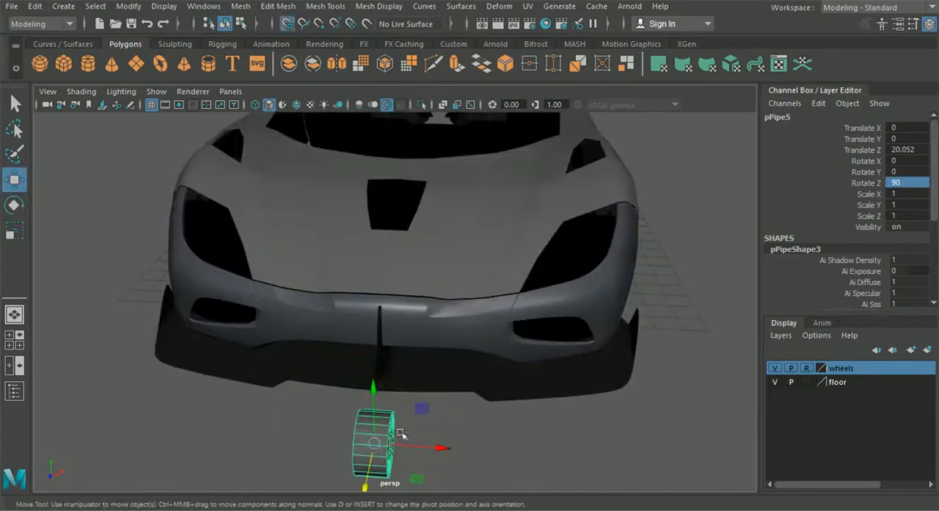
drag(379, 446, 386, 372)
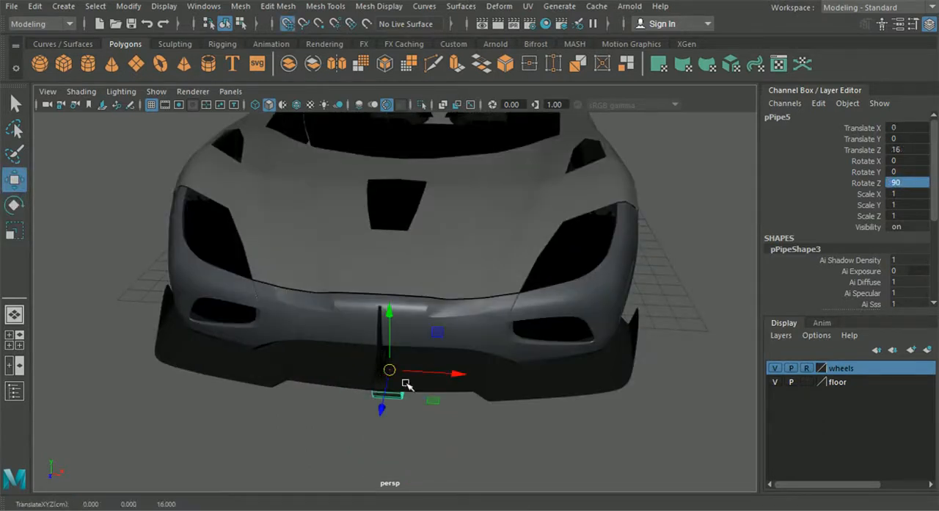
alt+drag(415, 405, 346, 352)
drag(272, 236, 270, 189)
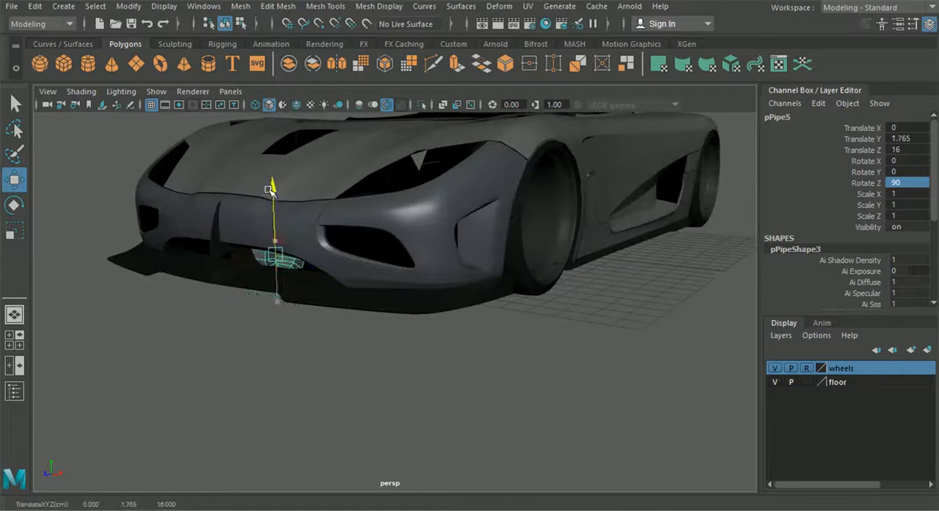
drag(226, 262, 186, 278)
alt+drag(195, 284, 226, 293)
alt+middle_drag(226, 293, 336, 308)
scroll(338, 309, up, 4)
alt+middle_drag(395, 308, 359, 309)
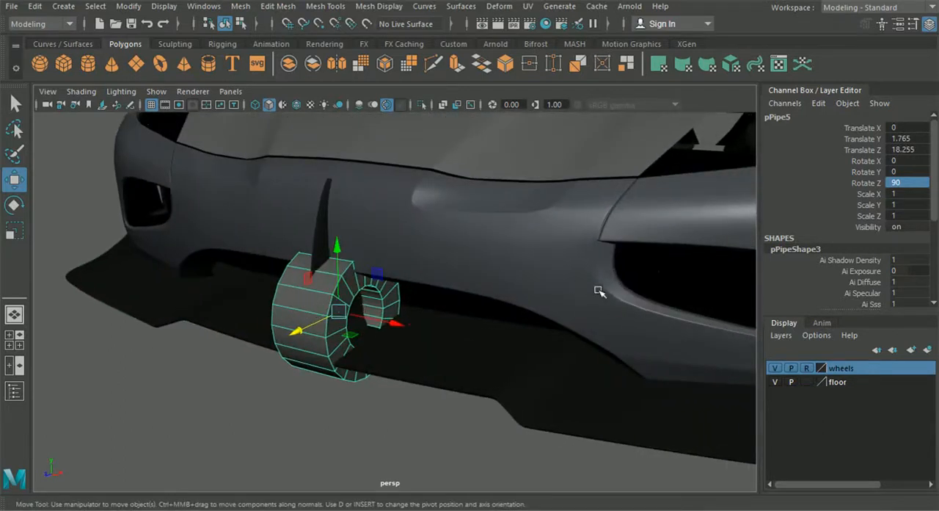
- Set the pipe's thickness to 0.3
scroll(868, 288, down, 4)
click(789, 290)
scroll(879, 254, down, 2)
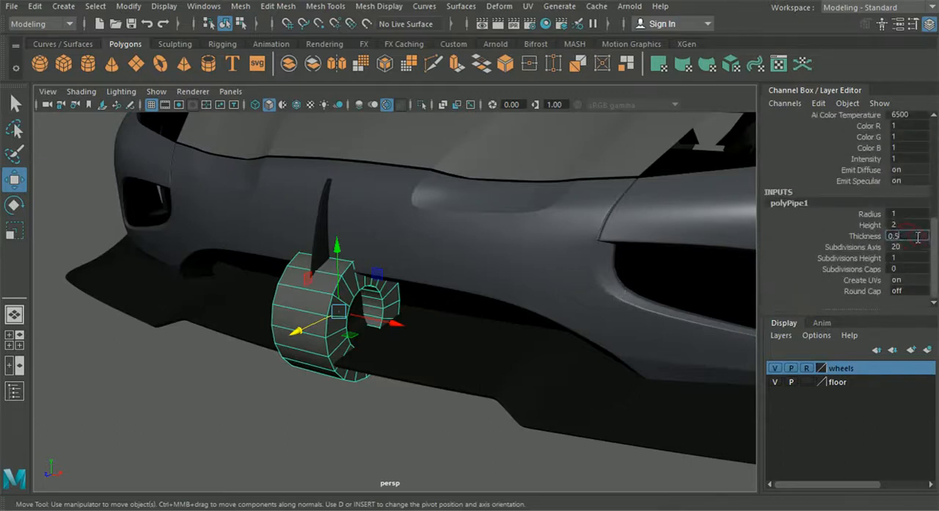
text(3)
key(Return)
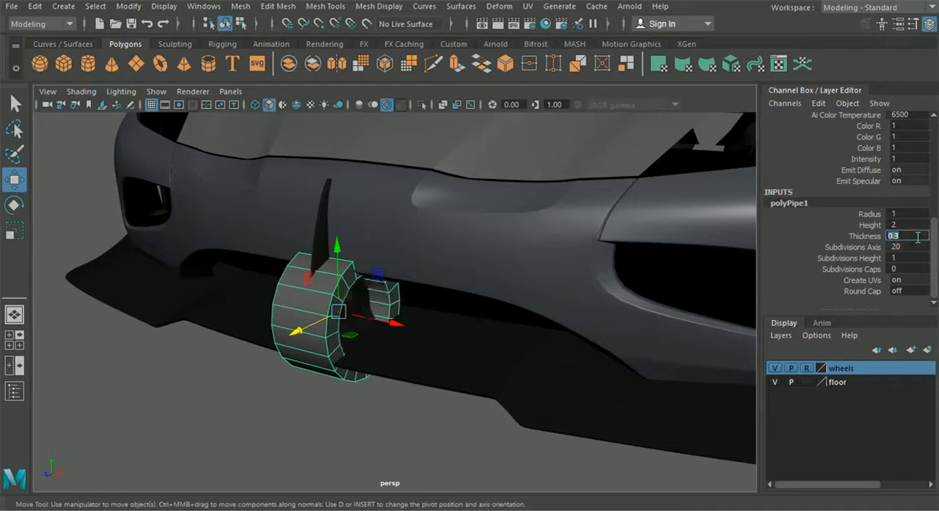
- Try 6, 8 and 7 axis subdivisions on the pipe and settle on 10
alt+drag(568, 269, 482, 253)
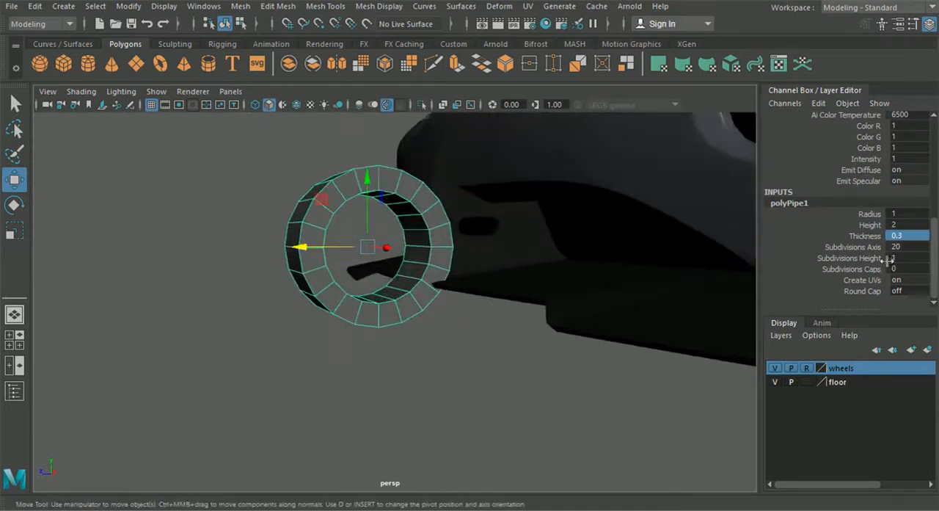
double_click(920, 248)
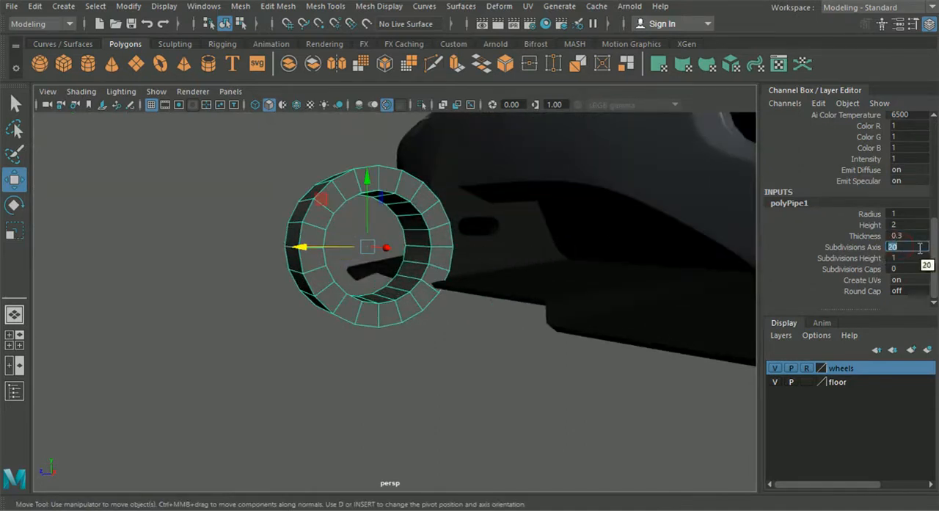
text(6)
key(Return)
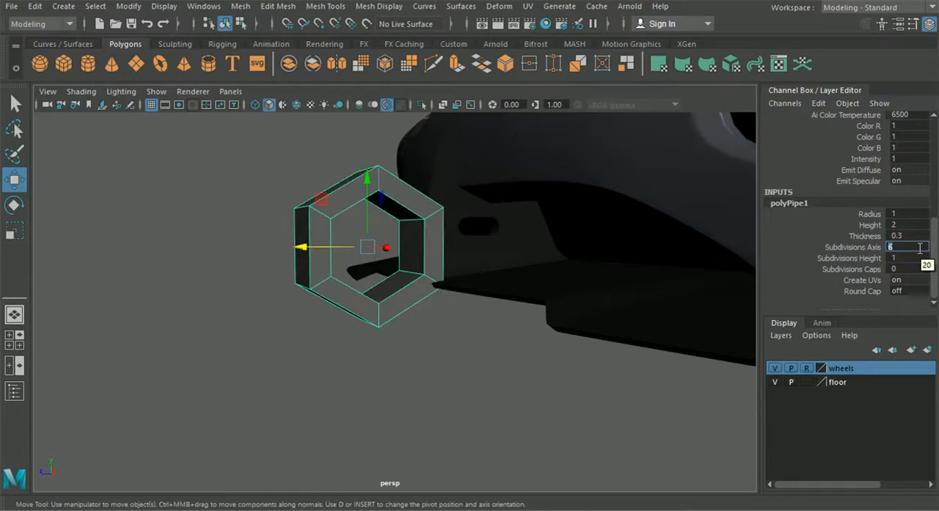
text(8)
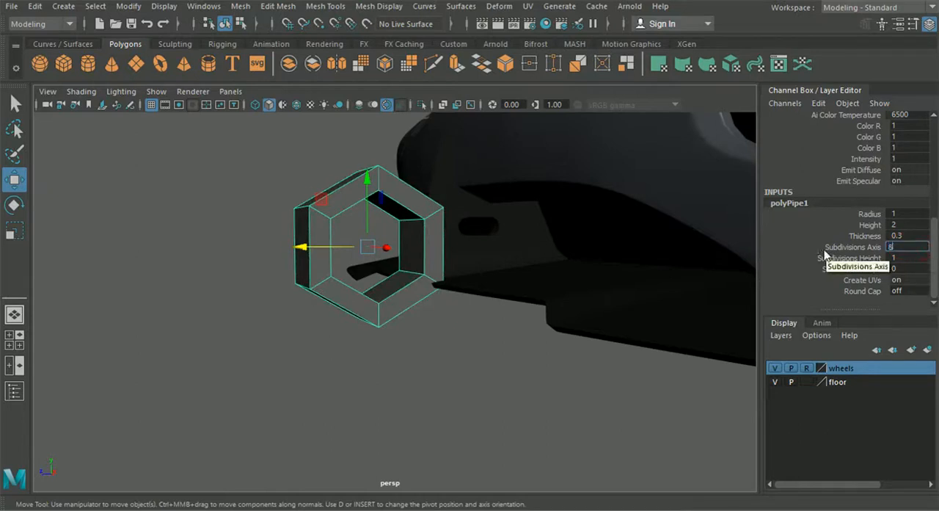
key(Return)
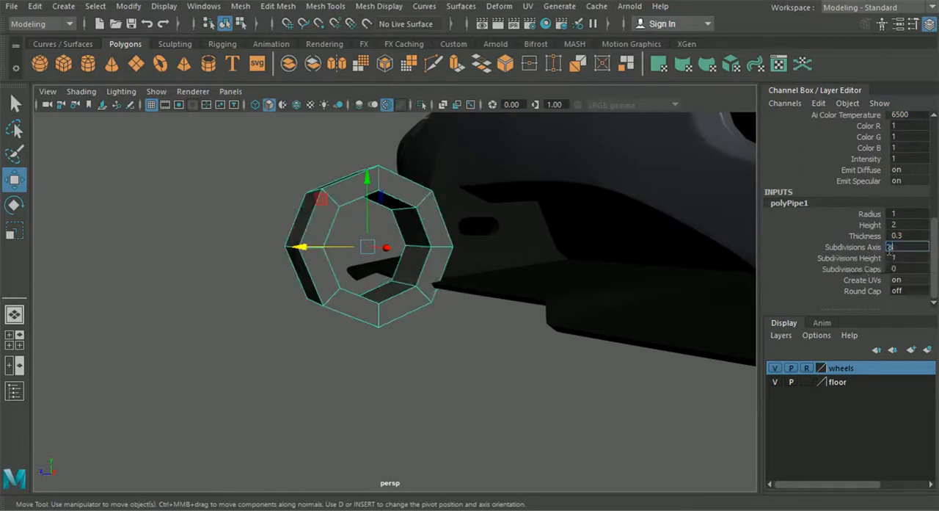
text(7)
key(Return)
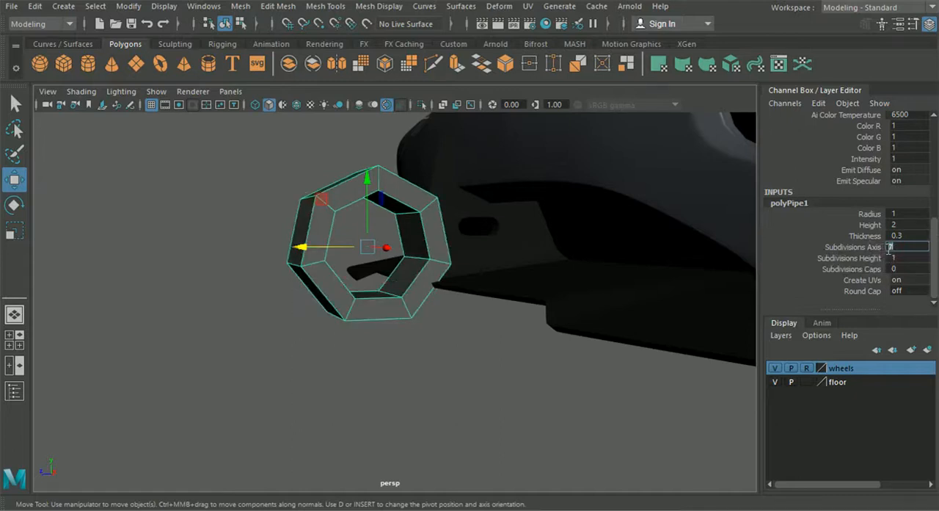
text(10)
key(Return)
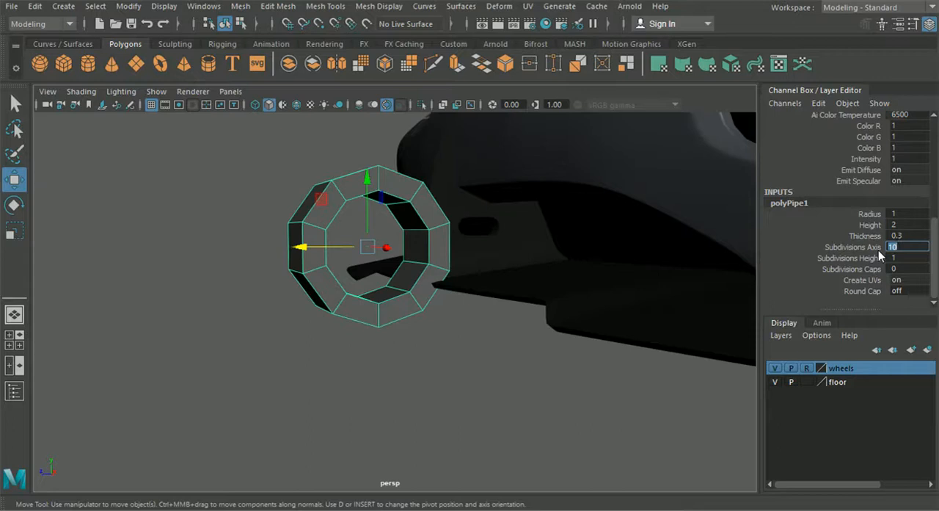
- Delete the edge loop running through the pipe's topmost corner to flatten its upper side
alt+drag(510, 264, 579, 291)
alt+right_drag(574, 294, 604, 274)
alt+middle_drag(604, 275, 457, 292)
right_drag(406, 173, 401, 76)
click(387, 199)
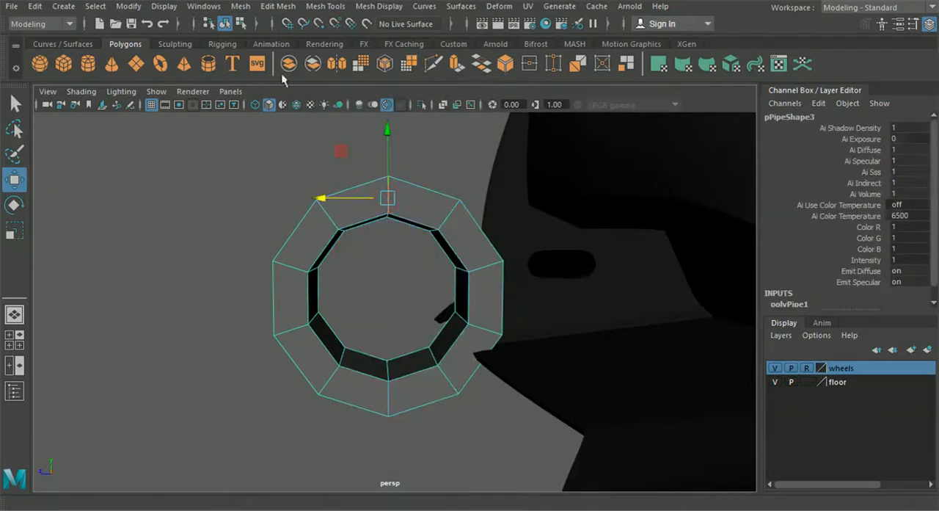
click(248, 7)
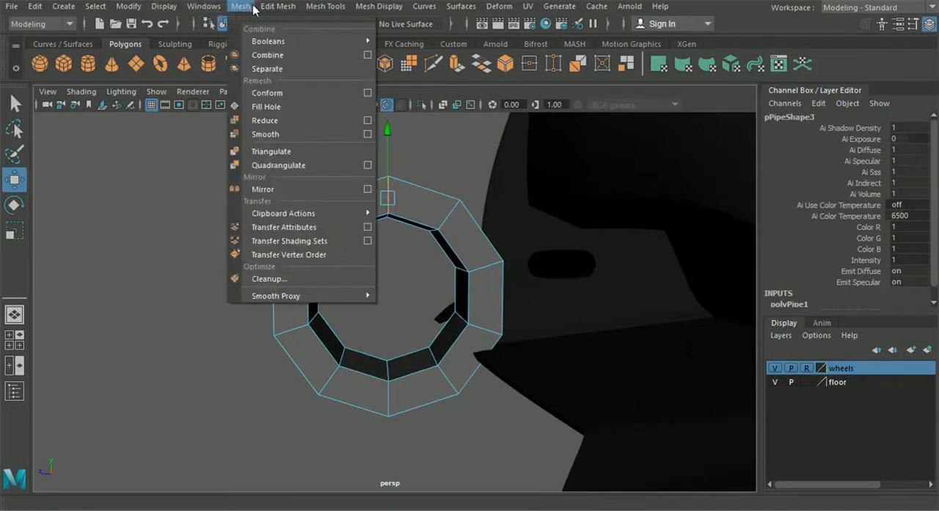
mouse_move(278, 7)
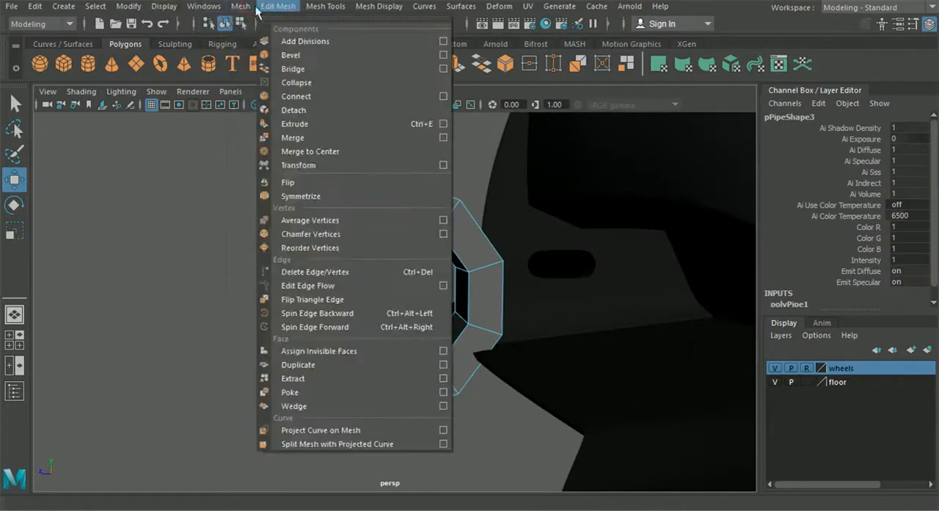
click(347, 273)
- Delete the edge loop through the pipe's lowest corner to flatten its underside
alt+middle_drag(383, 405, 392, 341)
double_click(395, 333)
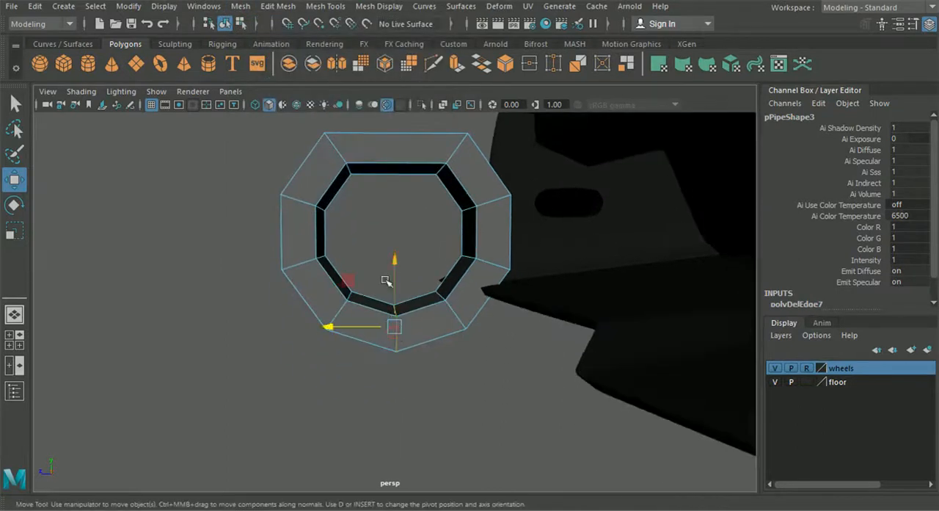
key(g)
- In the side view, move the whole pipe over the fin's slot, at about Translate Y 2.098 and Translate Z 18.254
scroll(353, 230, down, 3)
alt+drag(354, 231, 356, 235)
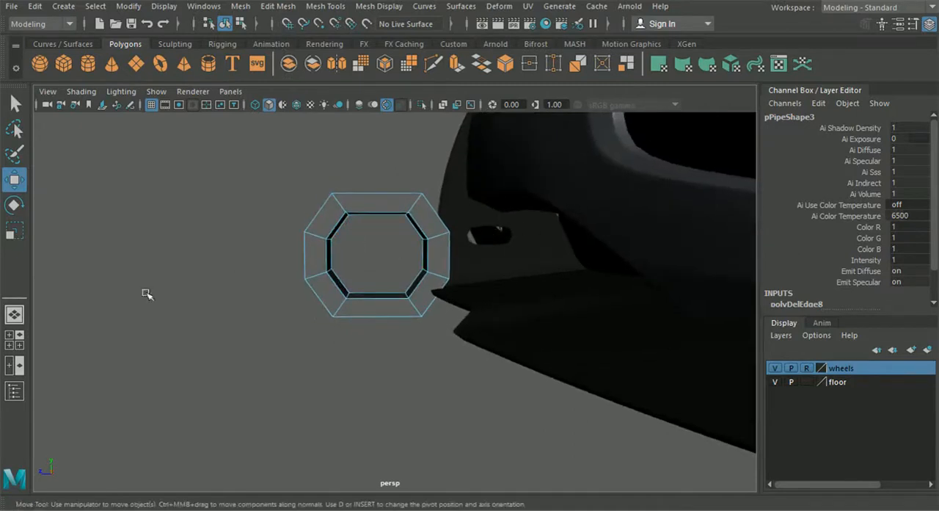
click(14, 342)
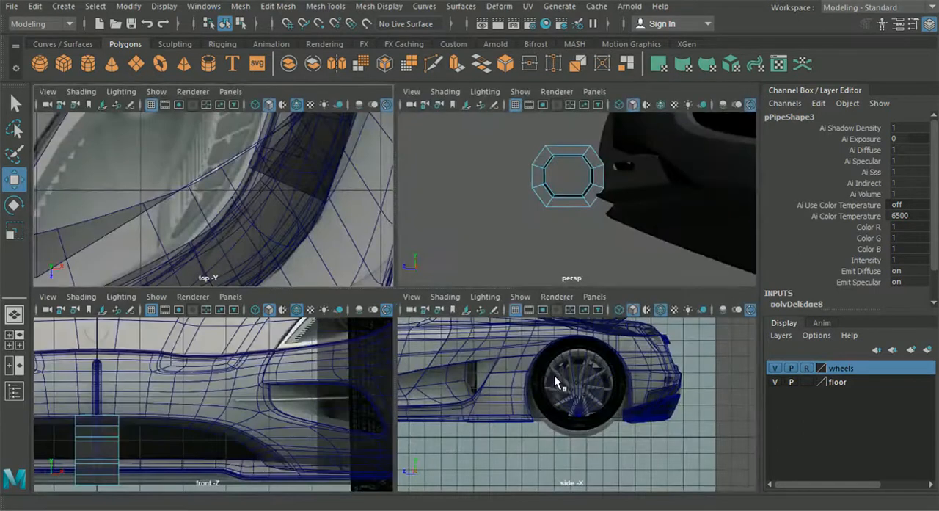
key(space)
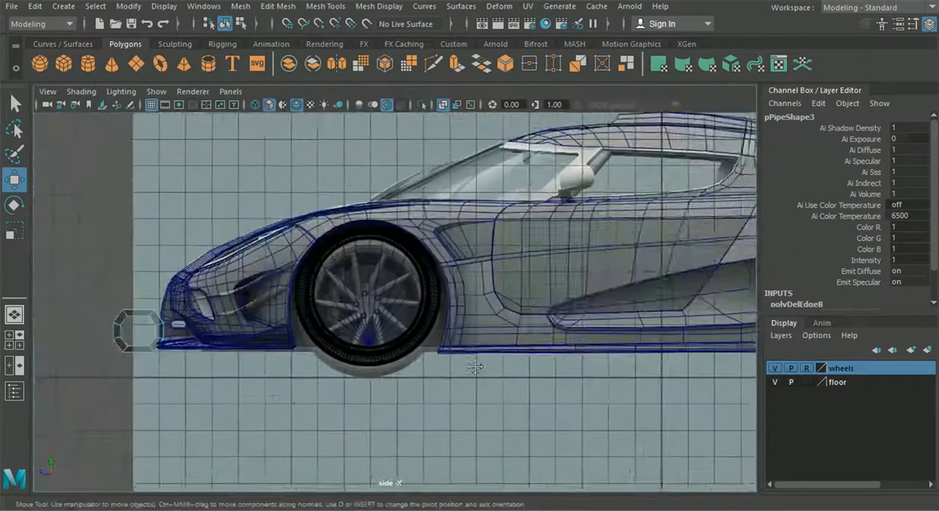
alt+middle_drag(475, 367, 709, 372)
alt+right_drag(276, 382, 408, 375)
click(241, 24)
click(227, 24)
click(16, 180)
alt+right_drag(298, 392, 374, 391)
drag(344, 380, 378, 364)
- Scale the pipe uniformly down to about 0.215 to approach the size of the fin's slot
key(r)
scroll(100, 266, up, 2)
scroll(379, 364, up, 6)
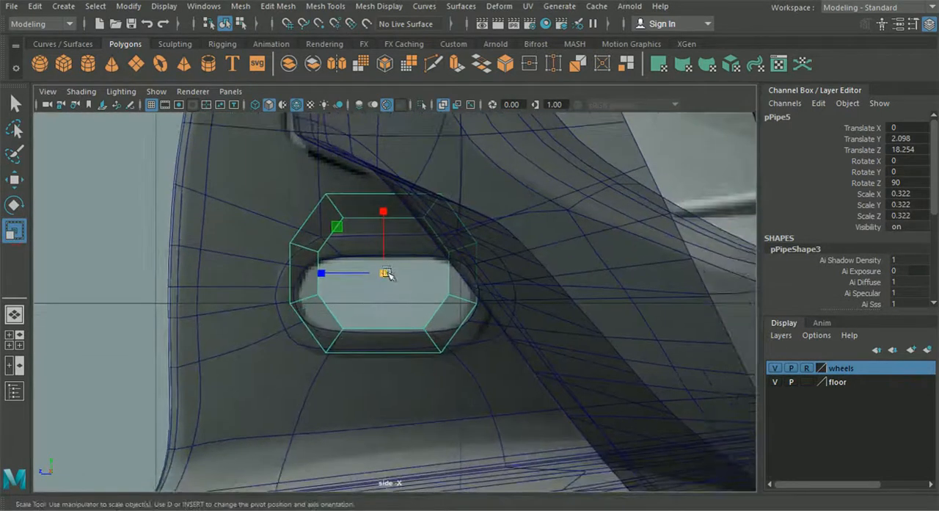
drag(387, 273, 363, 270)
- Lower the pipe to centre it vertically on the slot and enlarge it slightly
key(w)
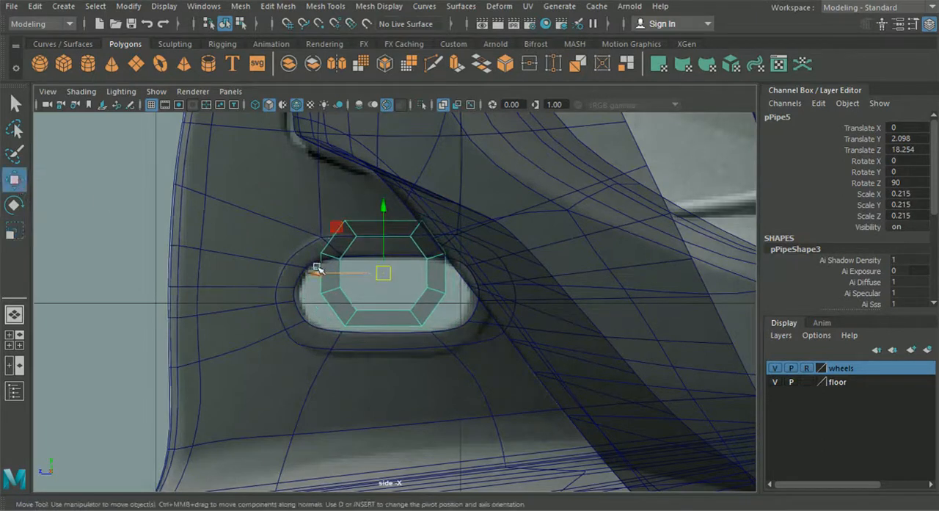
scroll(318, 269, up, 3)
drag(377, 203, 382, 224)
click(21, 232)
drag(382, 290, 394, 290)
- Select the pipe's inner ring vertices and scale them to about 0.93 to match the slot's height
right_drag(412, 220, 360, 112)
scroll(367, 218, up, 1)
drag(307, 205, 344, 232)
shift+drag(413, 211, 465, 315)
shift+drag(411, 342, 431, 373)
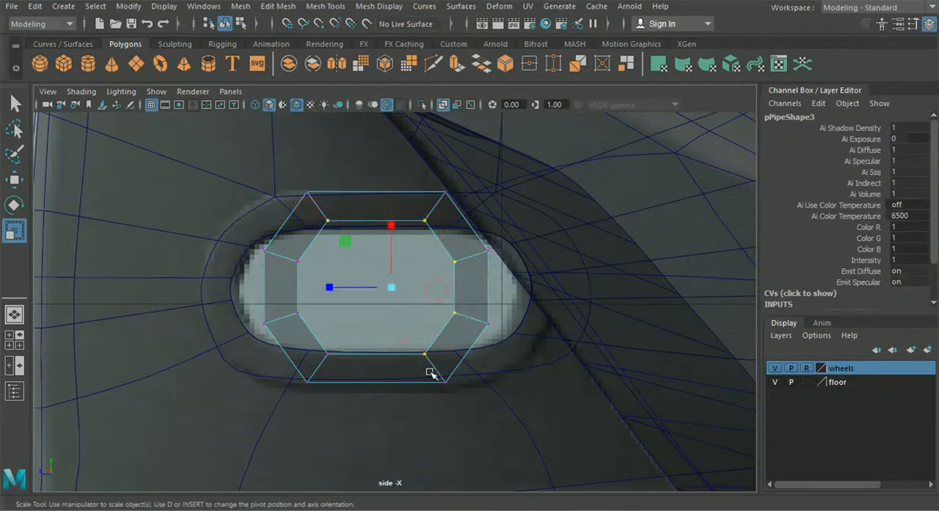
shift+drag(338, 354, 344, 358)
shift+drag(290, 295, 323, 330)
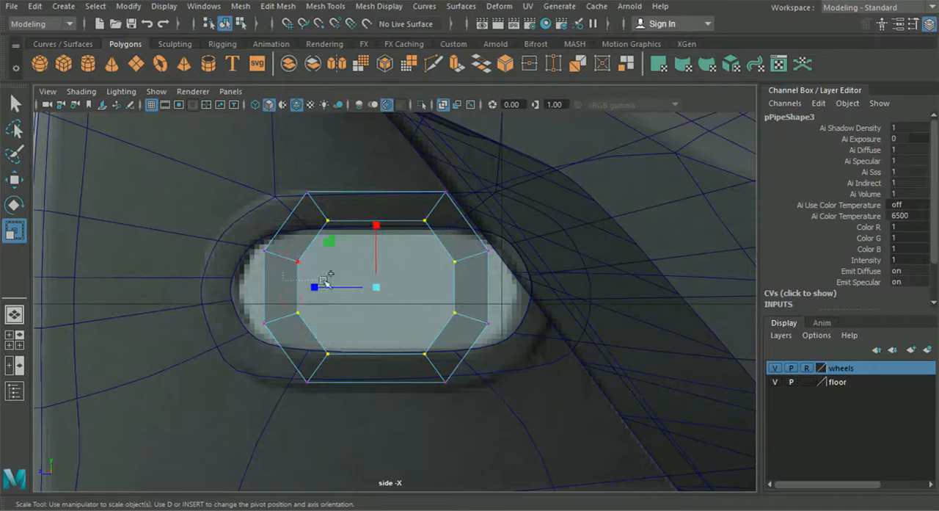
drag(376, 287, 372, 285)
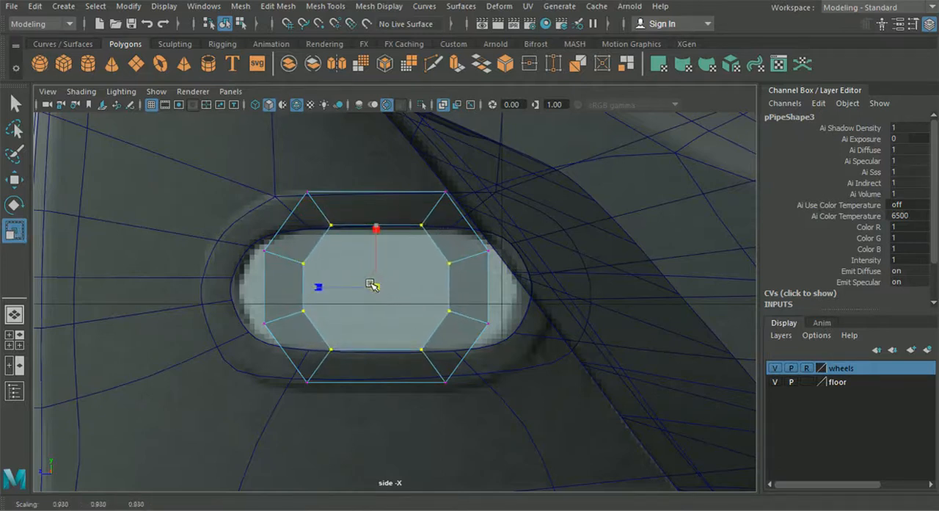
- Stretch the pipe to the slot's length by moving its front-half and rear-half vertices outward to the slot's ends
drag(189, 173, 357, 419)
click(16, 184)
drag(240, 287, 177, 293)
drag(409, 203, 556, 395)
drag(384, 288, 450, 293)
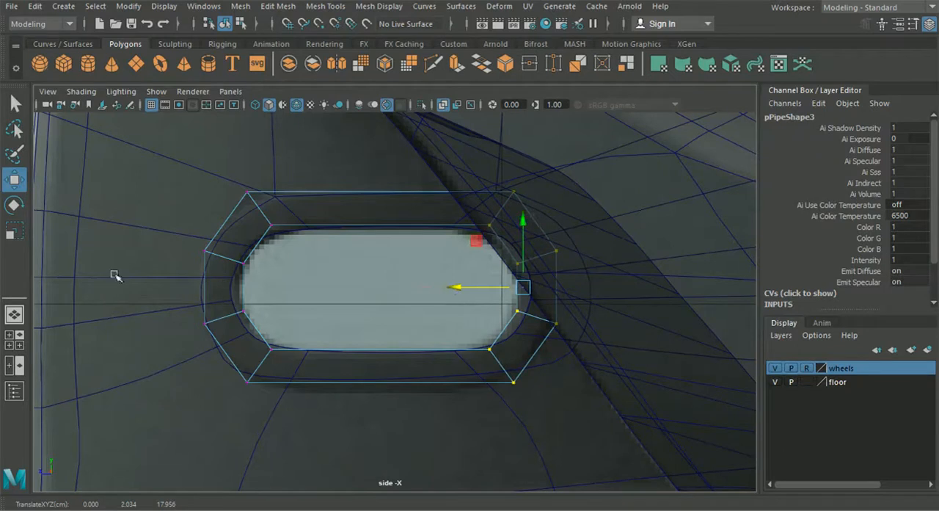
- Examine the reshaped pipe against the fin's slot up close in the perspective view
click(15, 315)
alt+drag(380, 322, 450, 329)
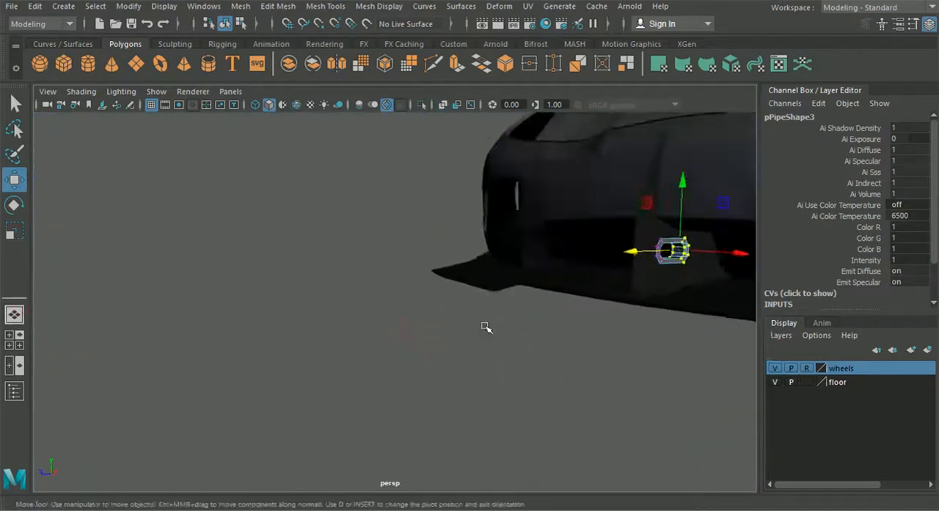
alt+middle_drag(451, 329, 221, 389)
alt+right_drag(221, 389, 325, 373)
alt+middle_drag(325, 373, 277, 352)
alt+right_drag(277, 352, 402, 353)
alt+middle_drag(402, 353, 379, 325)
scroll(400, 329, down, 6)
alt+drag(380, 325, 348, 330)
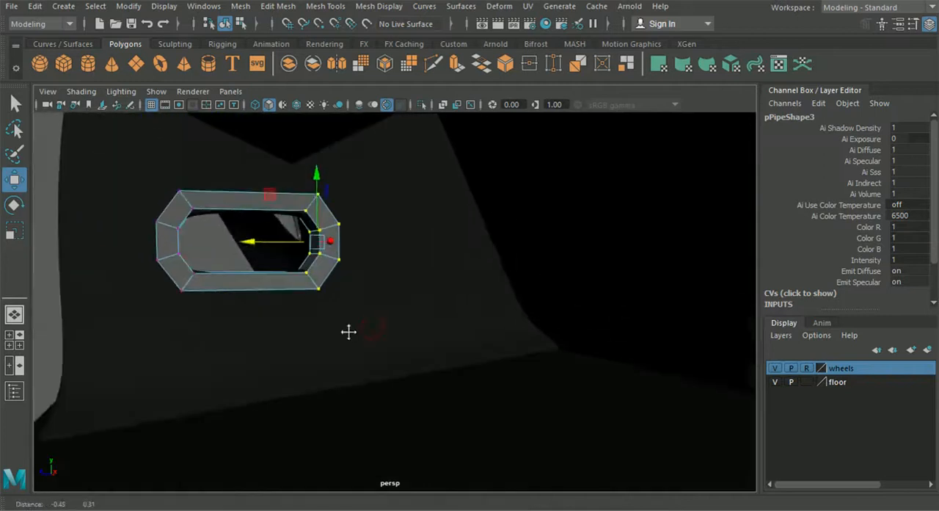
- Return to object mode and scale the whole pipe to 0.219 in X and Z and 0.229 in Y
click(239, 25)
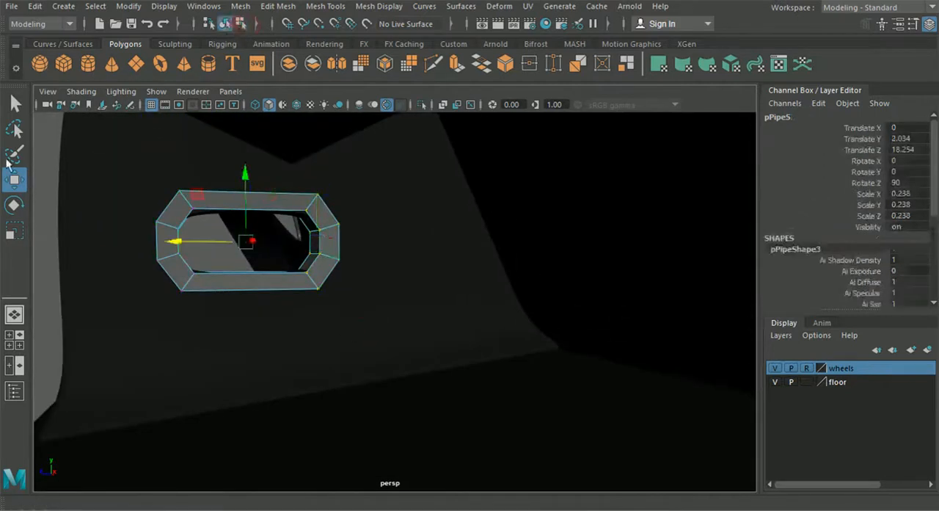
click(15, 229)
drag(245, 243, 458, 321)
drag(508, 273, 416, 278)
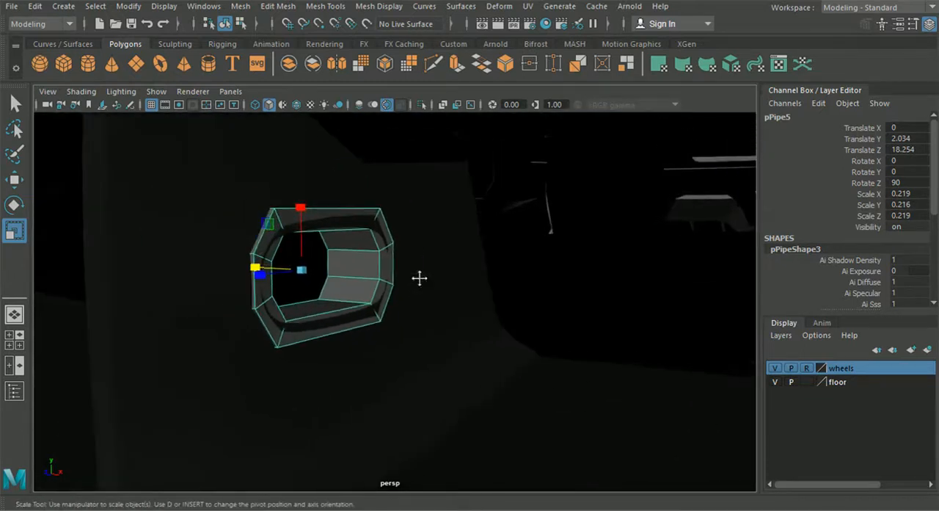
scroll(327, 276, up, 5)
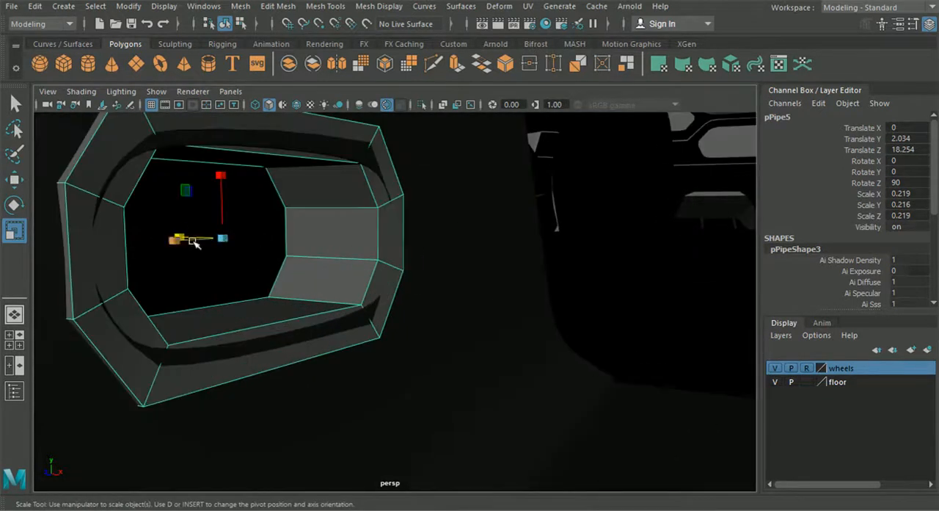
alt+drag(196, 243, 196, 252)
drag(174, 300, 170, 298)
scroll(194, 318, down, 3)
alt+middle_drag(194, 318, 159, 285)
- Select all the pipe's inner ring vertices in the side view and scale them inward to narrow the opening
click(15, 340)
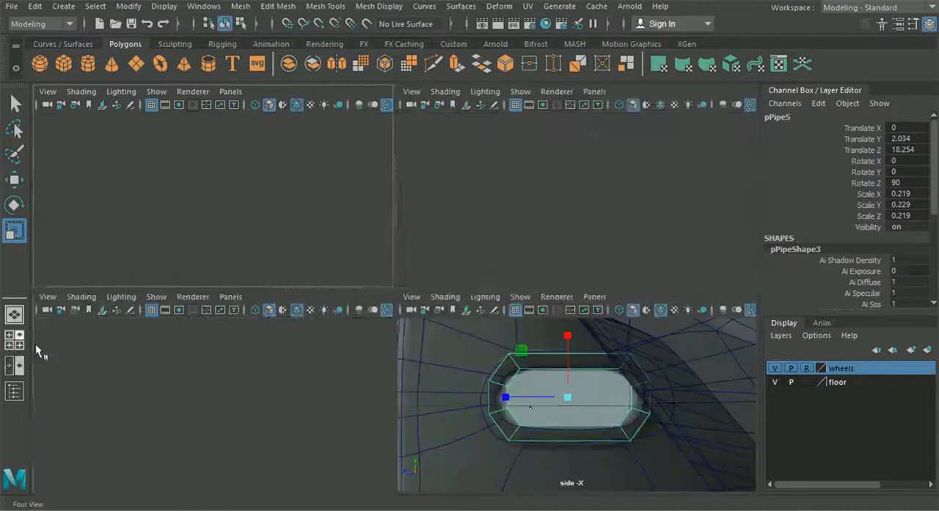
key(space)
scroll(483, 372, up, 3)
right_click(271, 184)
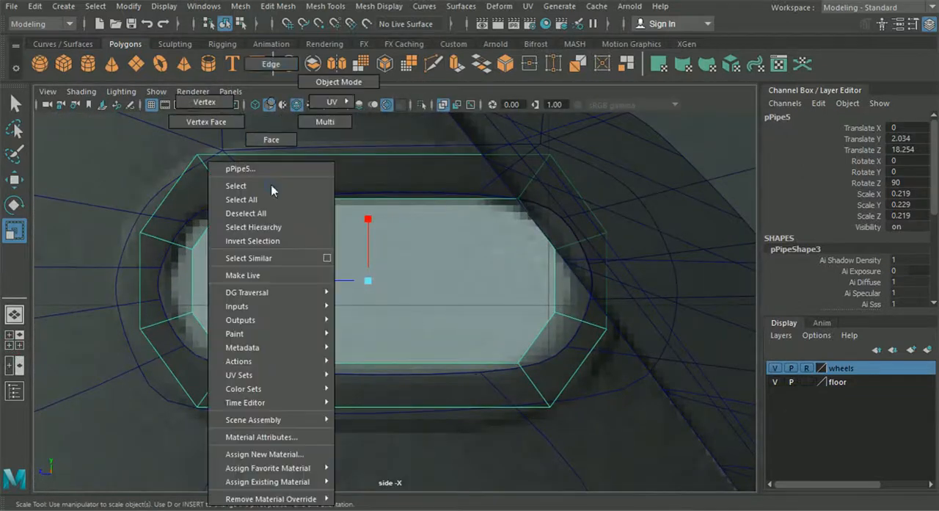
right_drag(272, 74, 273, 71)
right_drag(242, 184, 203, 104)
drag(211, 176, 261, 232)
shift+drag(175, 226, 234, 279)
shift+drag(175, 293, 271, 379)
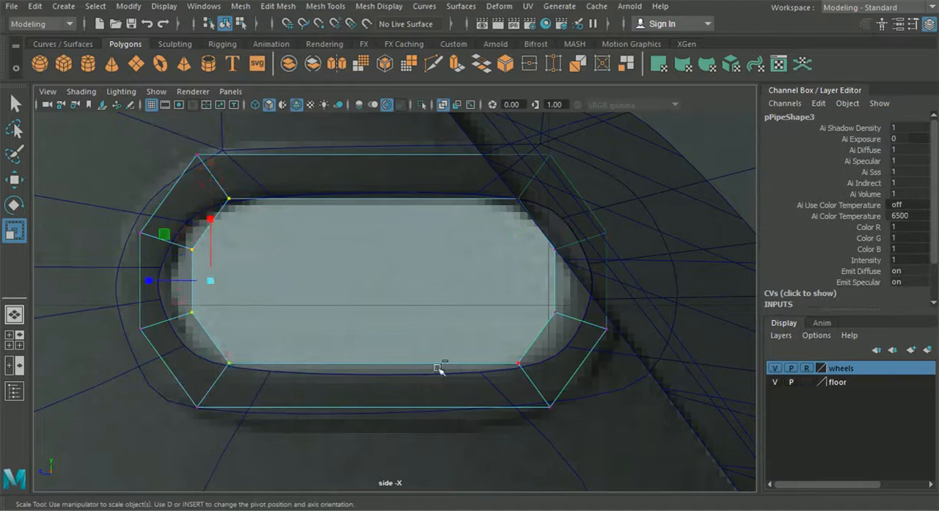
shift+drag(520, 370, 522, 371)
shift+drag(567, 326, 552, 296)
shift+drag(563, 233, 578, 216)
shift+drag(497, 226, 545, 187)
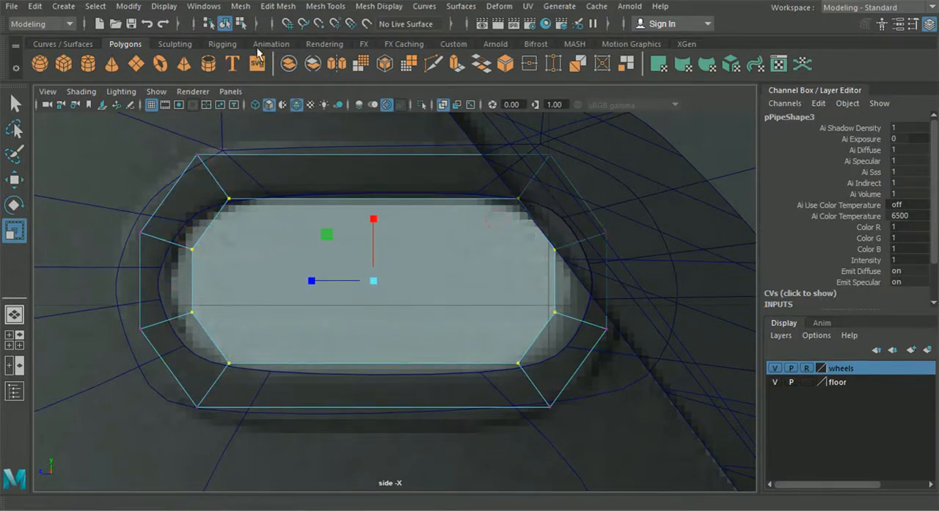
drag(375, 292, 349, 273)
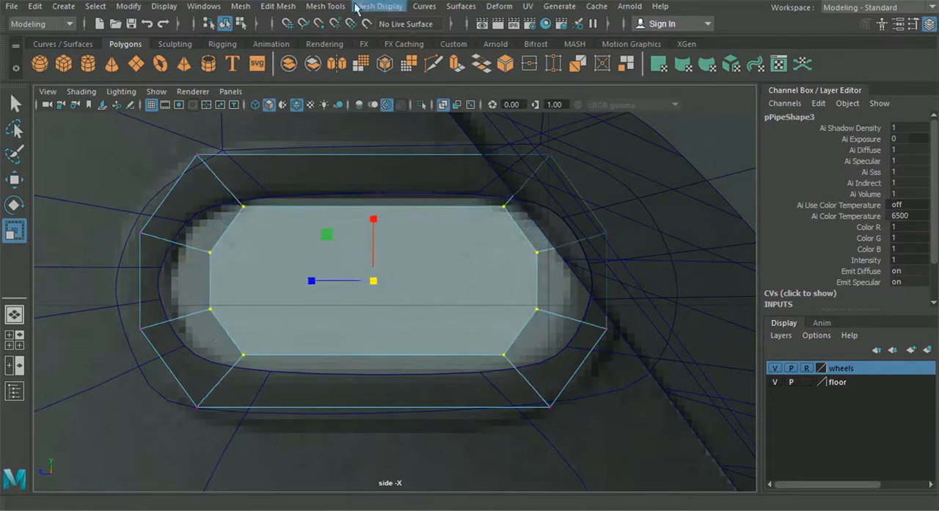
- Insert an edge loop around the pipe's side face just outside the inner ring
click(325, 6)
click(367, 110)
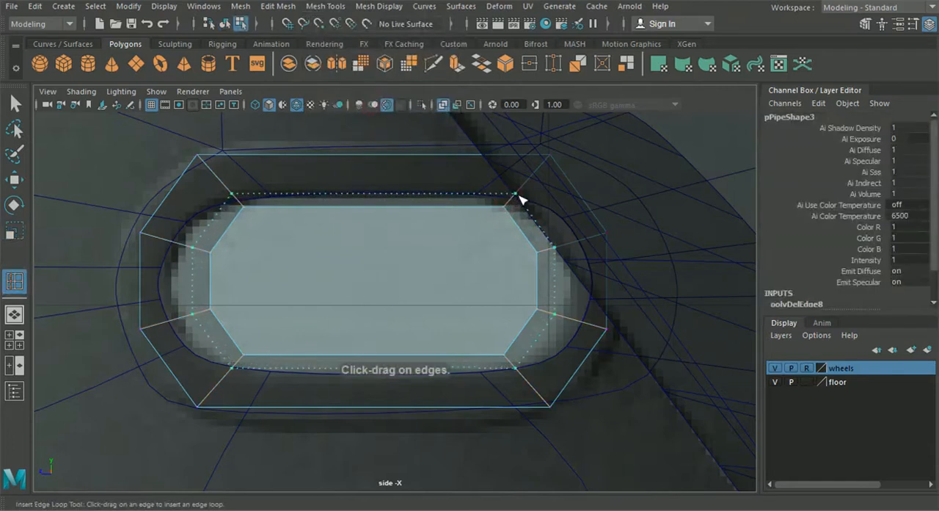
drag(519, 197, 502, 200)
- Select the pipe's inner edge loop in the perspective view and scale it slightly across the fin's thickness
click(22, 315)
alt+drag(446, 357, 305, 357)
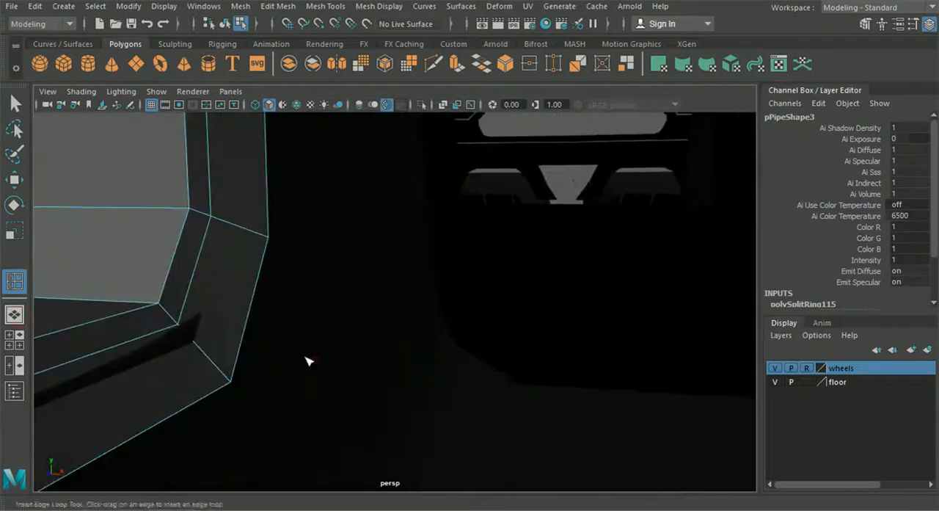
alt+middle_drag(308, 361, 327, 347)
scroll(193, 243, down, 5)
key(q)
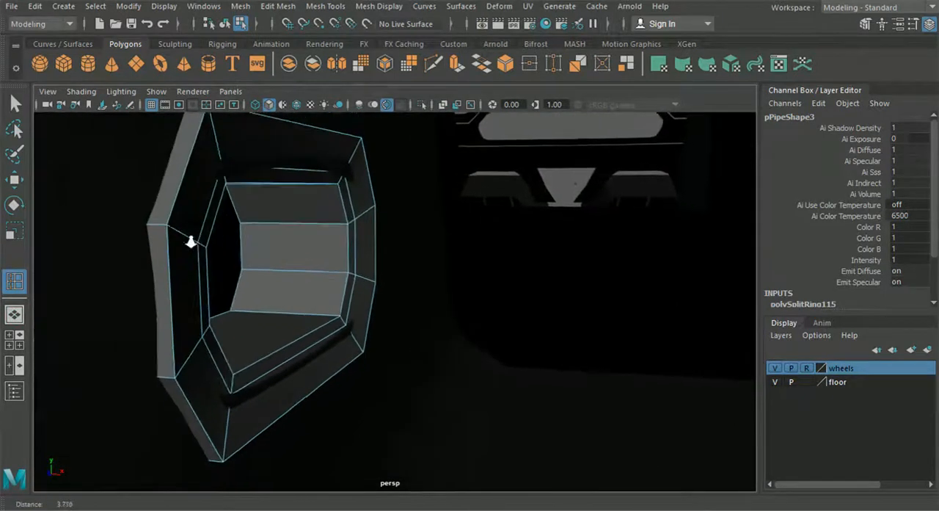
right_drag(208, 135, 207, 103)
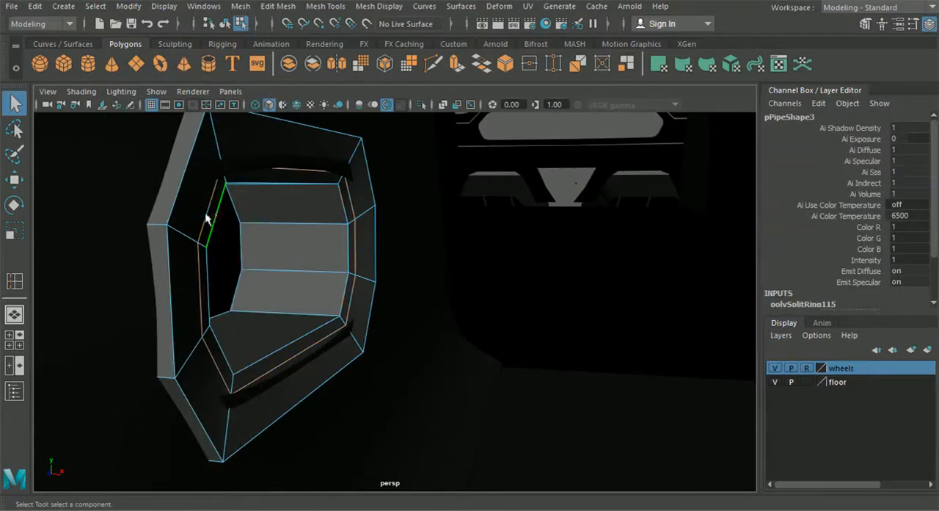
click(13, 230)
drag(236, 262, 236, 262)
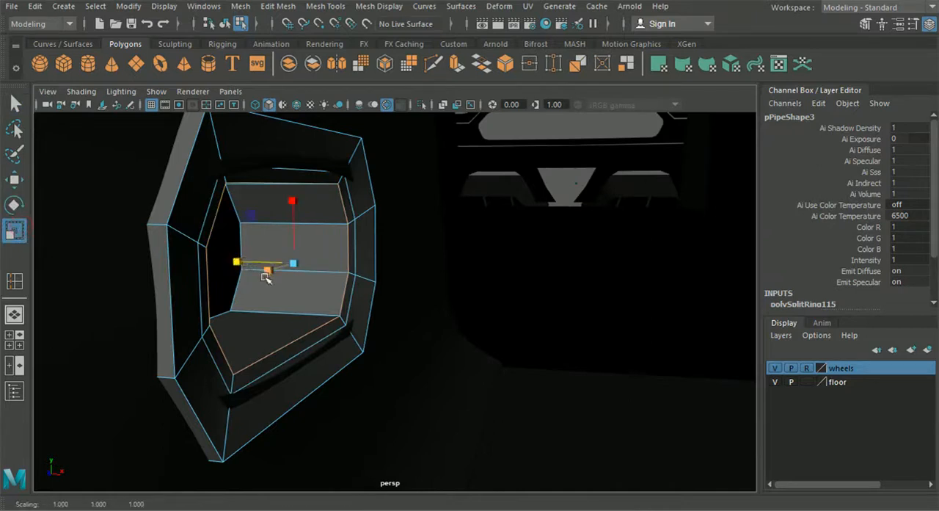
- Insert a matching edge loop just outside the inner ring on the pipe's opposite side face
scroll(261, 279, down, 4)
alt+drag(265, 289, 380, 310)
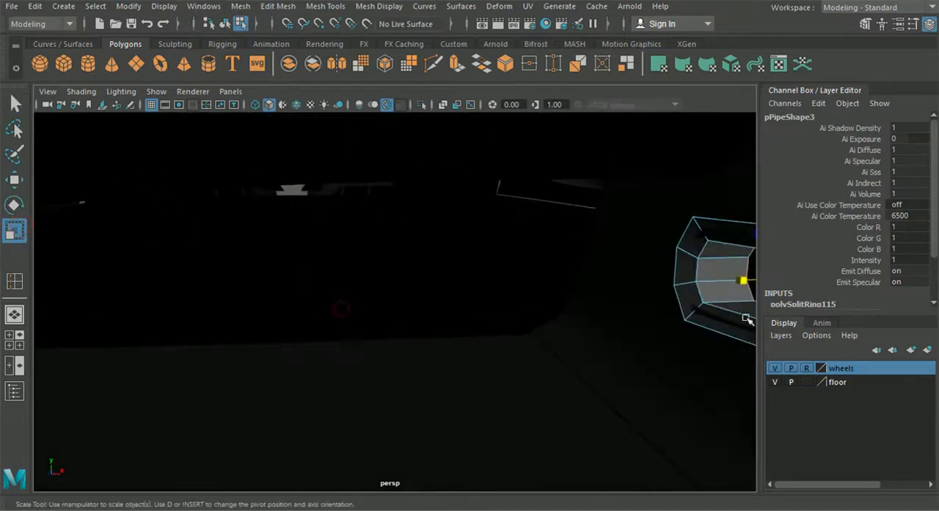
alt+drag(701, 291, 337, 295)
scroll(337, 295, up, 5)
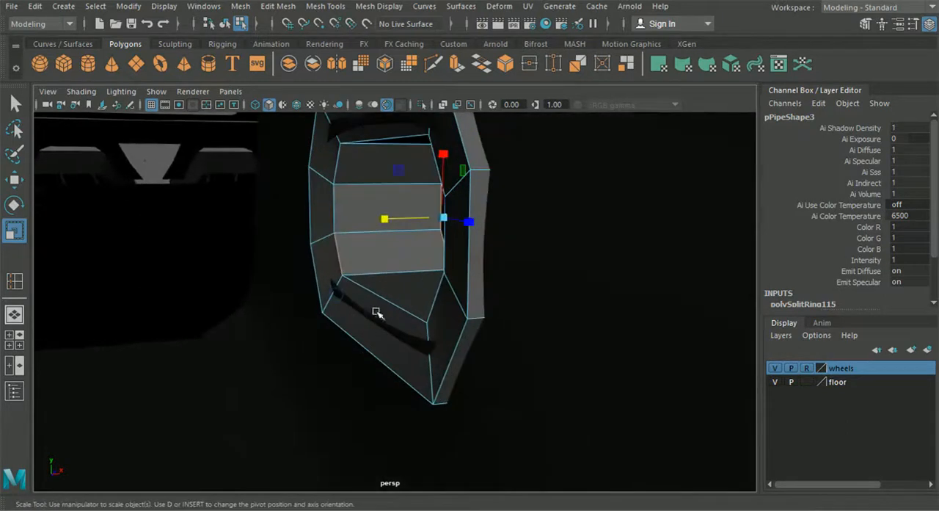
click(326, 6)
click(357, 110)
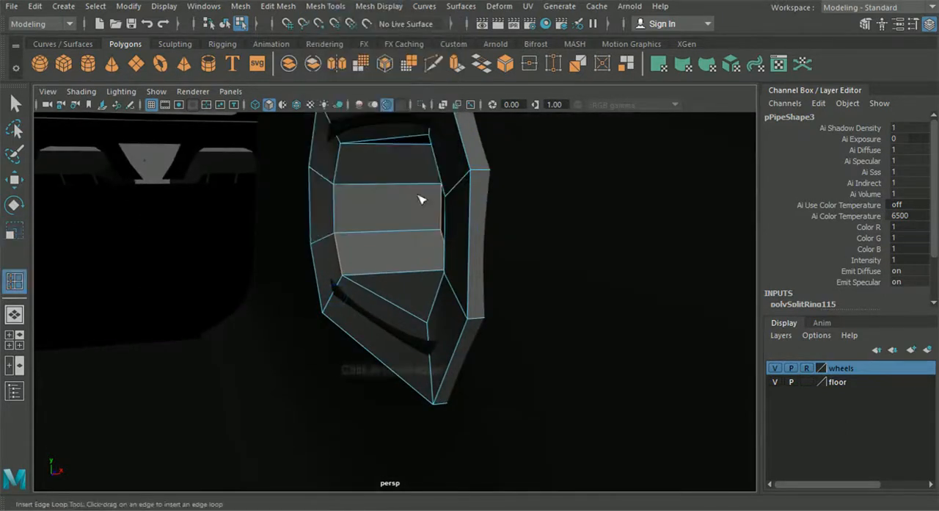
click(455, 288)
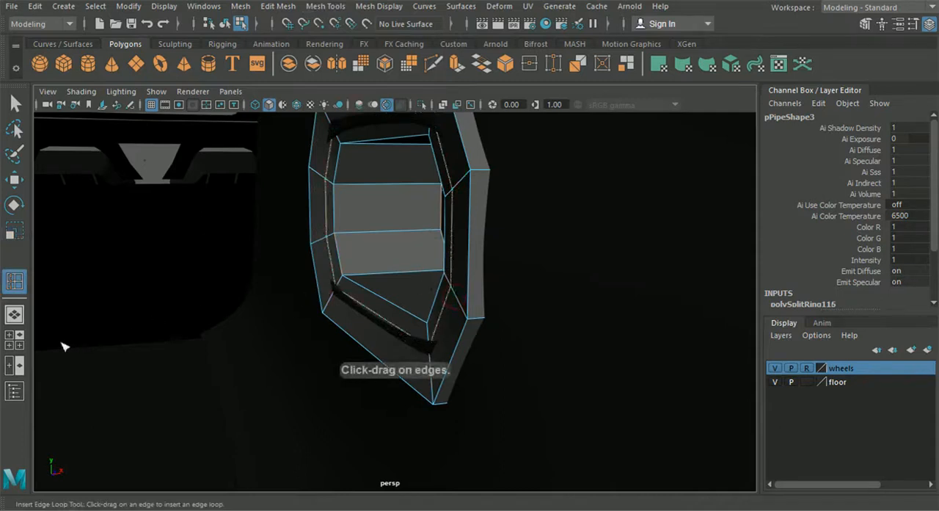
- Scale the newly inserted edge loop up slightly in the side view to align it with its counterpart
key(space)
key(space)
alt+middle_drag(418, 308, 417, 313)
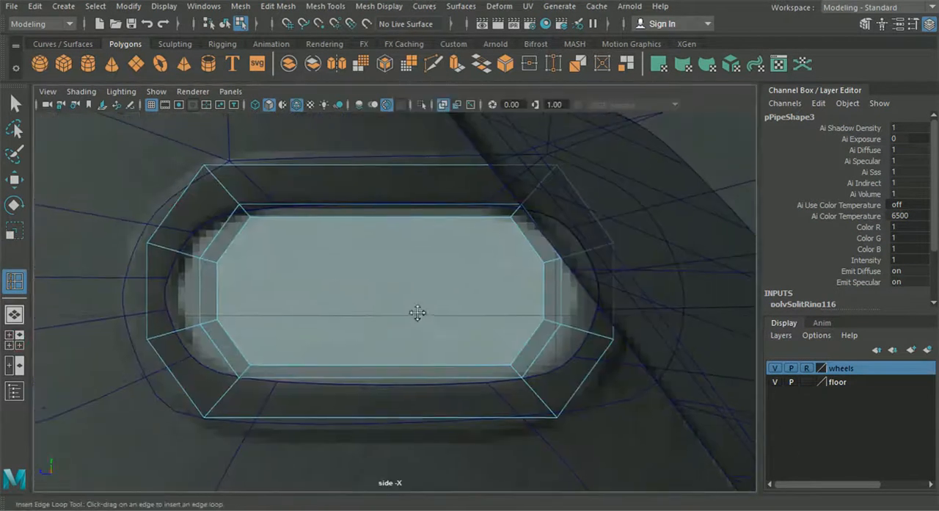
key(r)
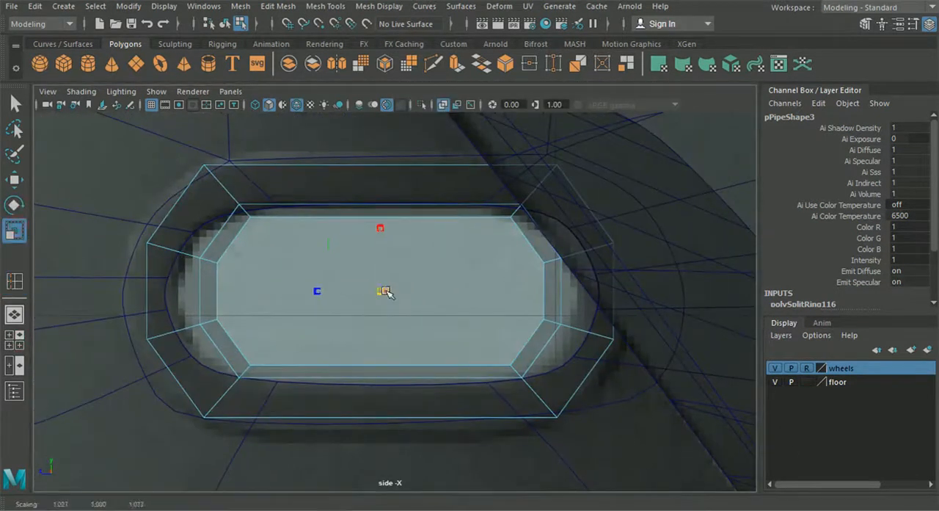
drag(395, 295, 395, 295)
- Select the inner edge loops at the pipe's openings and scale them across the fin's thickness to slope the rim inward
click(15, 315)
alt+drag(352, 316, 334, 298)
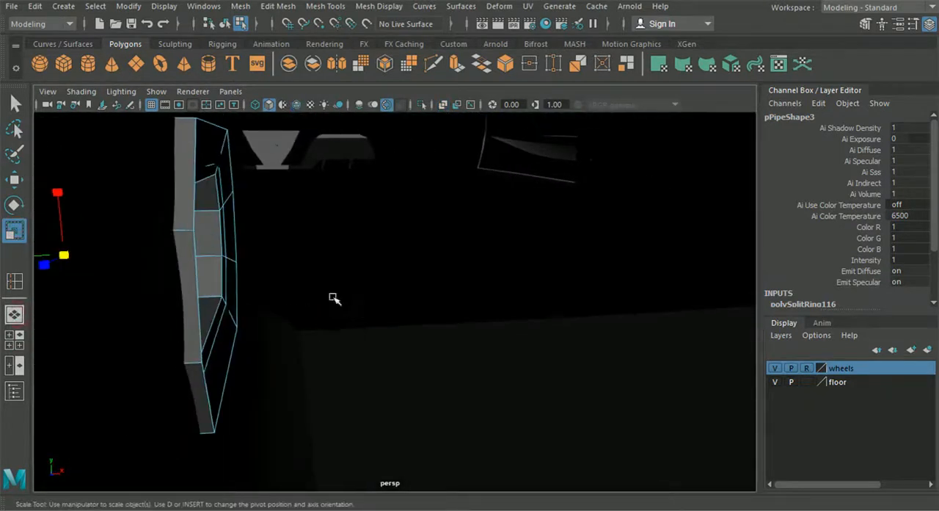
click(228, 224)
alt+drag(228, 226, 366, 275)
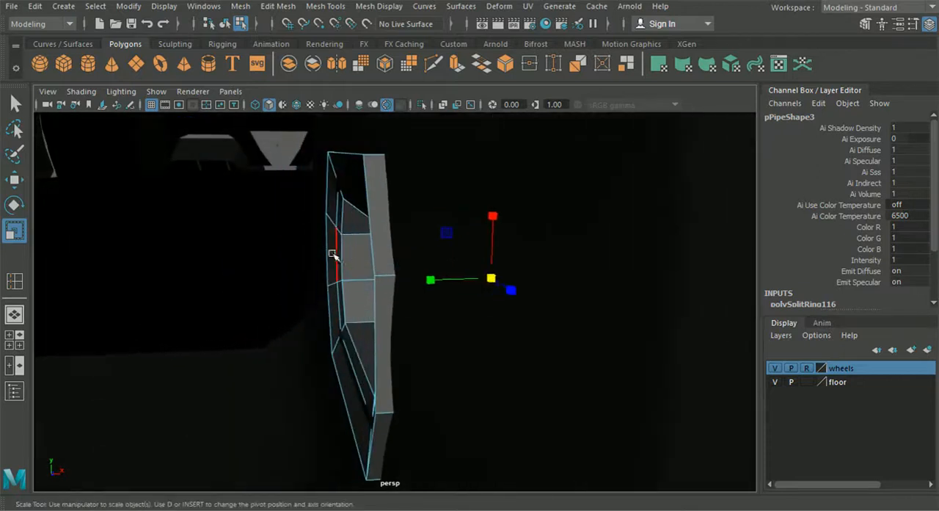
double_click(336, 253)
drag(363, 282, 353, 321)
click(342, 264)
double_click(342, 265)
alt+middle_drag(334, 311, 352, 308)
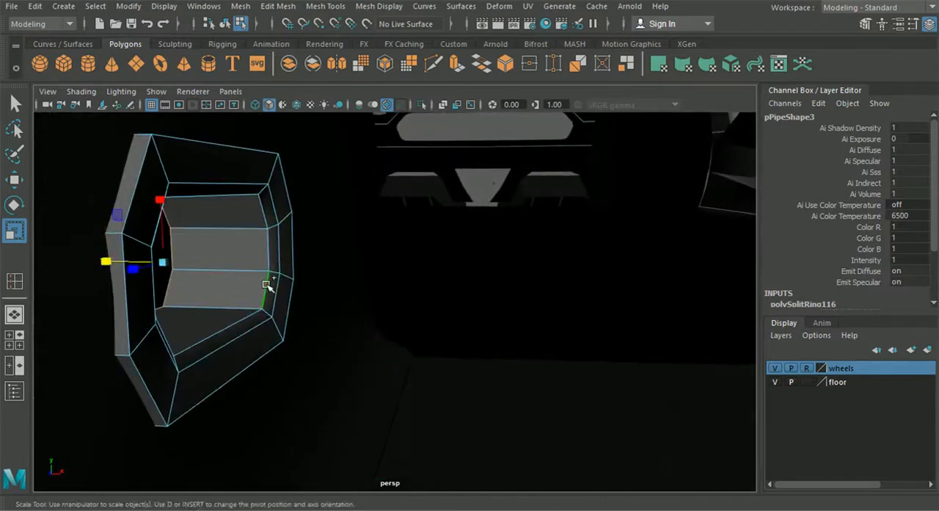
scroll(121, 268, down, 3)
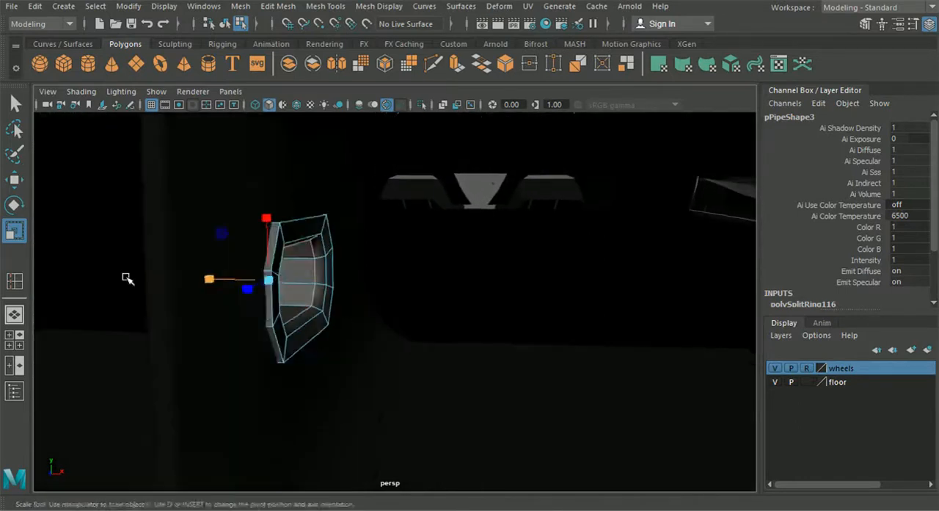
alt+drag(127, 275, 138, 296)
alt+middle_drag(139, 295, 348, 281)
- Return to object mode, deselect the rim and examine its shape from both sides of the fin
alt+drag(348, 281, 275, 279)
alt+middle_drag(276, 279, 346, 283)
alt+drag(346, 283, 392, 295)
alt+middle_drag(392, 295, 465, 306)
click(228, 26)
click(132, 164)
alt+drag(140, 173, 378, 269)
scroll(205, 209, up, 4)
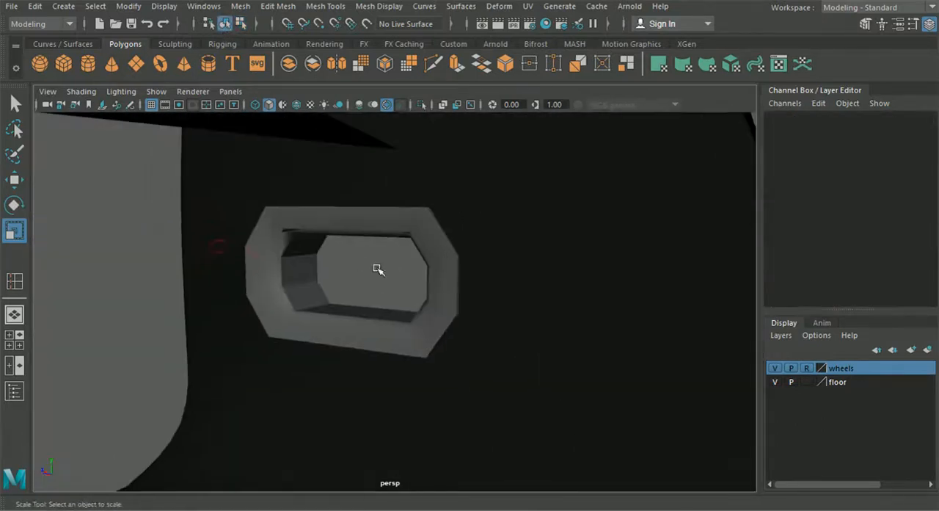
- Insert support edge loops close to the outer, middle and inner edges of the rim's face on one side
click(340, 195)
click(287, 6)
mouse_move(325, 7)
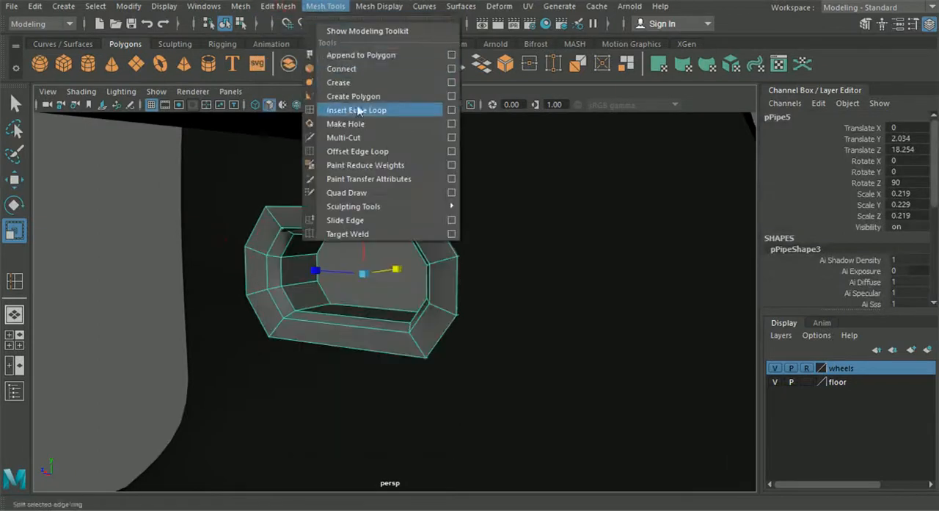
click(355, 110)
alt+drag(323, 193, 355, 199)
scroll(266, 204, up, 5)
alt+drag(268, 206, 219, 370)
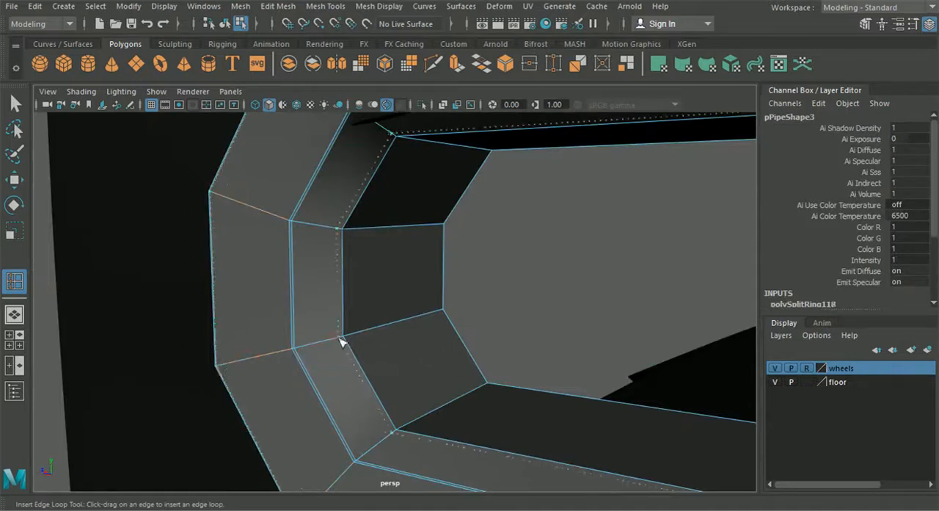
mouse_move(343, 339)
mouse_down()
mouse_move(359, 334)
mouse_move(350, 337)
mouse_up()
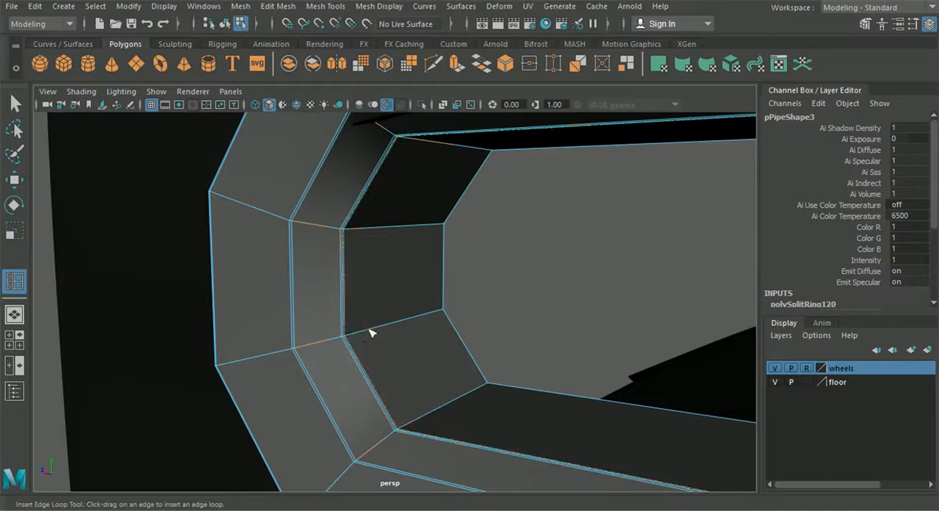
- Add support edge loops at the far end of the rim's inner tube and along both borders of its outer wall
mouse_move(446, 317)
mouse_down()
mouse_move(619, 329)
mouse_move(457, 306)
mouse_up()
alt+middle_drag(457, 307, 299, 356)
alt+right_drag(325, 262, 416, 348)
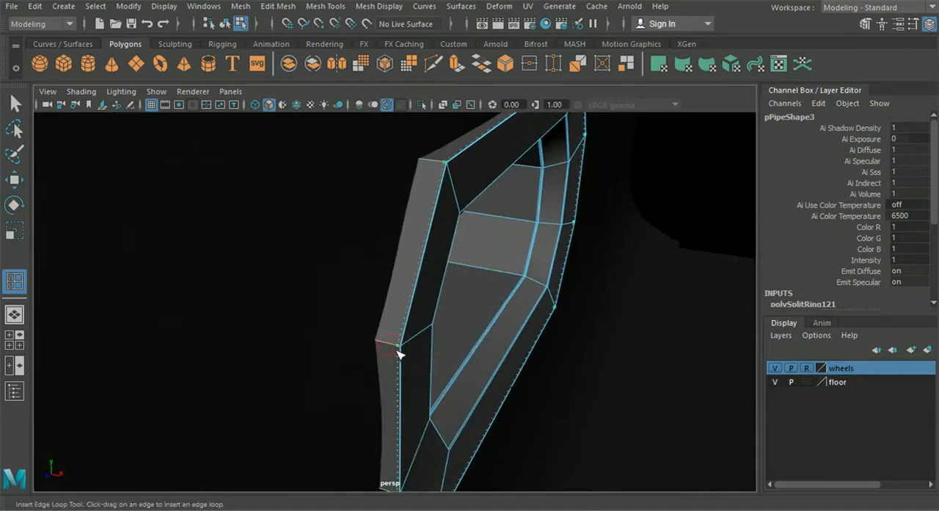
mouse_move(400, 354)
alt+mouse_down()
mouse_move(416, 350)
mouse_move(391, 339)
alt+mouse_up()
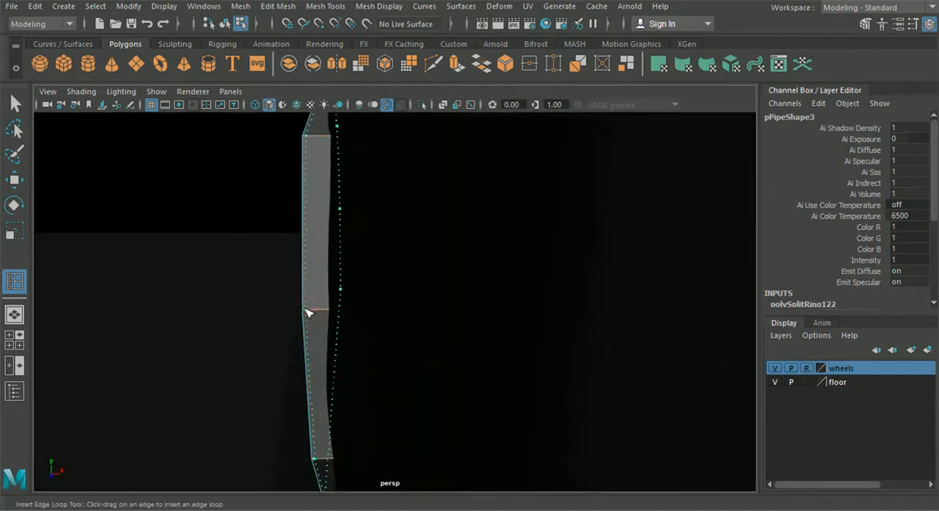
drag(304, 311, 305, 310)
- Insert support edge loops close to the middle and inner edges of the rim's opposite face
alt+drag(305, 310, 447, 292)
alt+middle_drag(447, 293, 172, 257)
alt+right_drag(172, 257, 365, 280)
drag(288, 273, 493, 252)
alt+middle_drag(493, 252, 437, 235)
alt+right_drag(490, 302, 569, 348)
drag(546, 299, 547, 300)
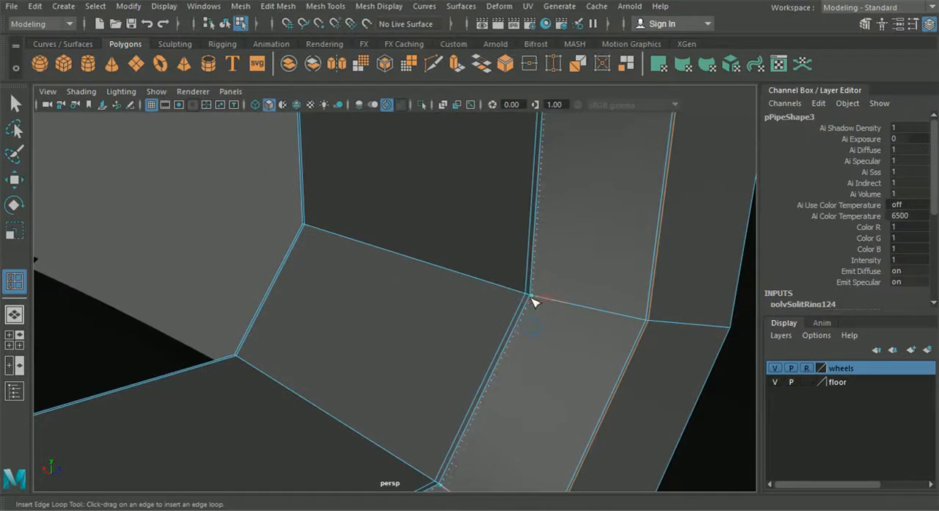
drag(644, 327, 644, 326)
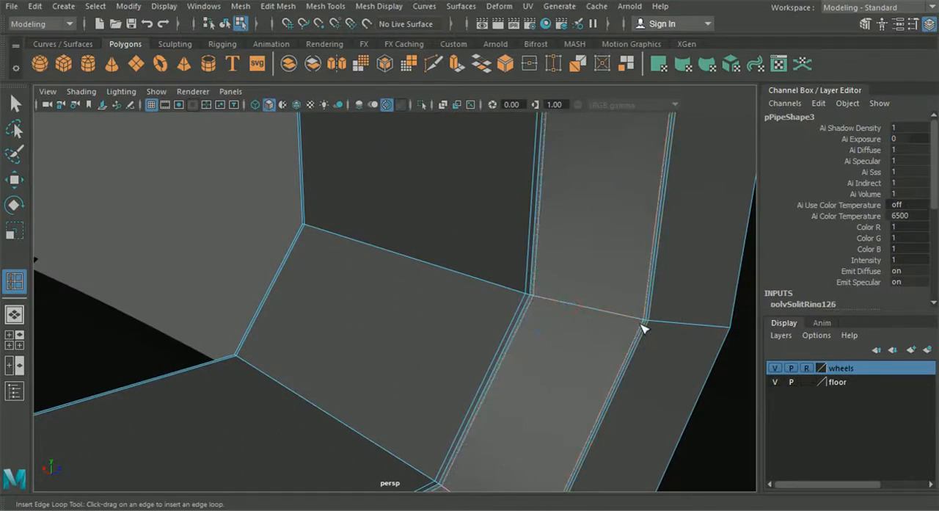
alt+right_drag(644, 327, 506, 257)
- Return to object mode, turn on smooth mesh preview for the rim and view it in the fin
click(225, 24)
click(13, 103)
click(405, 381)
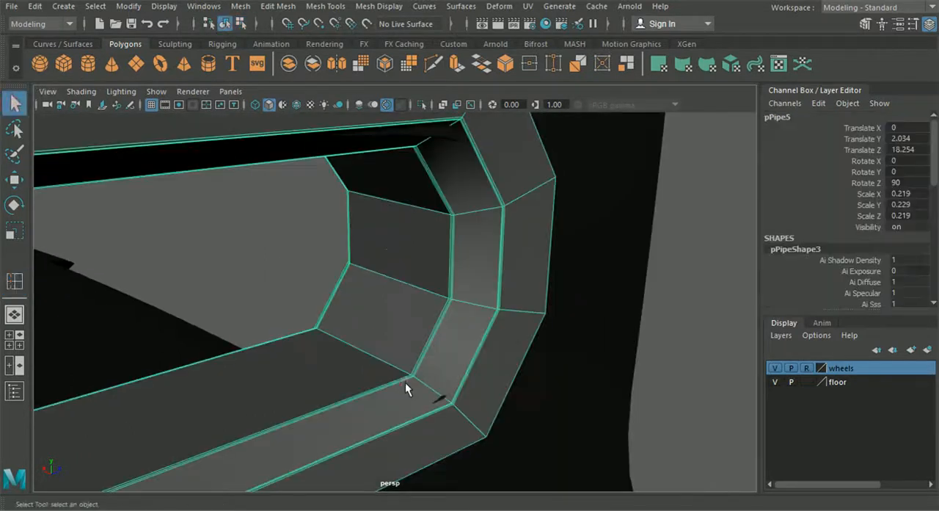
key(3)
click(696, 305)
scroll(695, 305, down, 5)
alt+drag(696, 306, 440, 301)
scroll(514, 318, down, 4)
- Hide the channel box, assign the red material to the slot's rim using Hypershade, and view the whole car
click(929, 26)
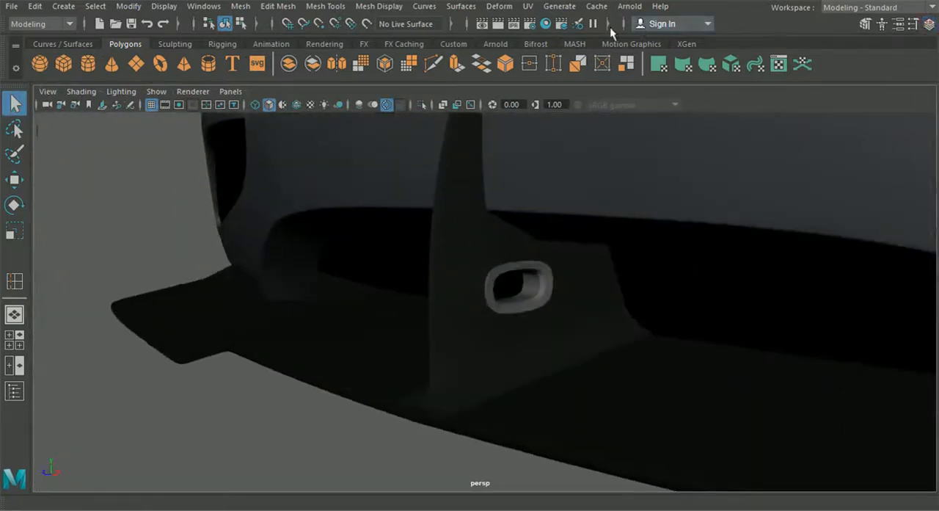
click(544, 24)
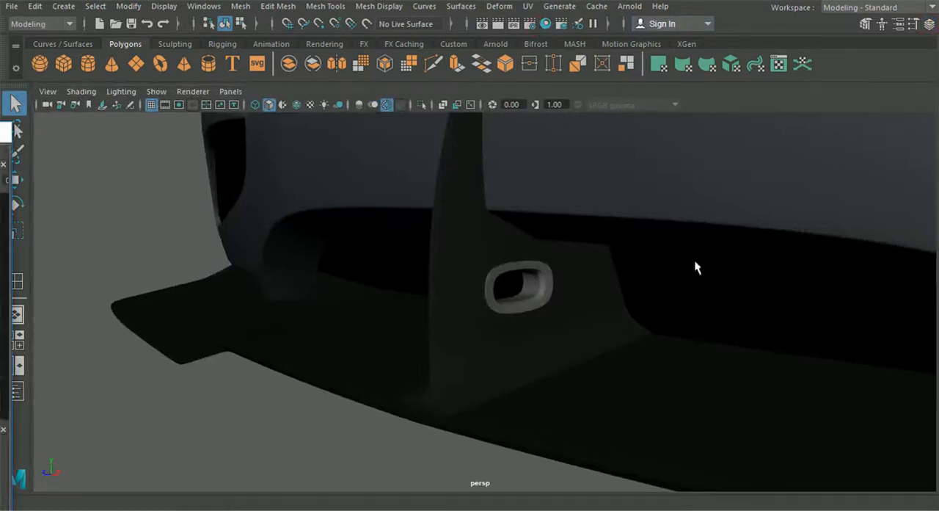
click(531, 288)
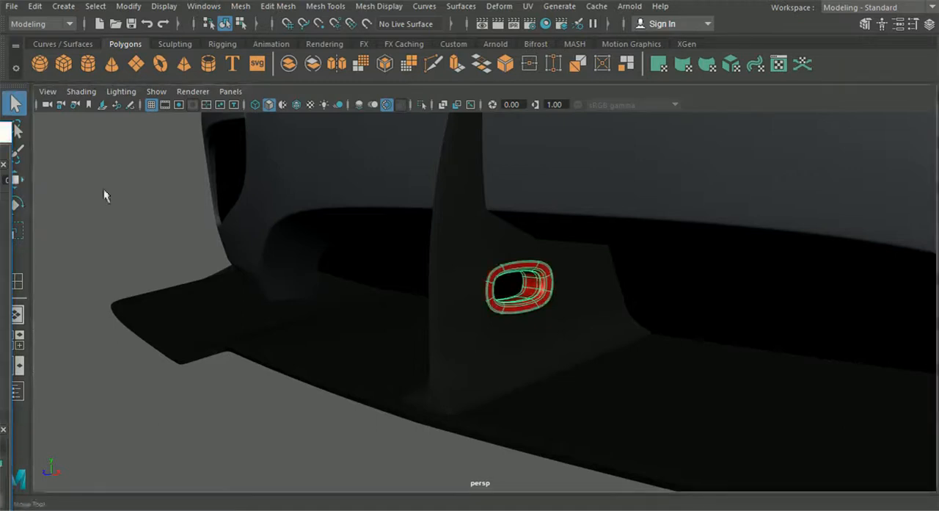
click(304, 411)
alt+drag(304, 412, 359, 350)
alt+middle_drag(440, 291, 375, 315)
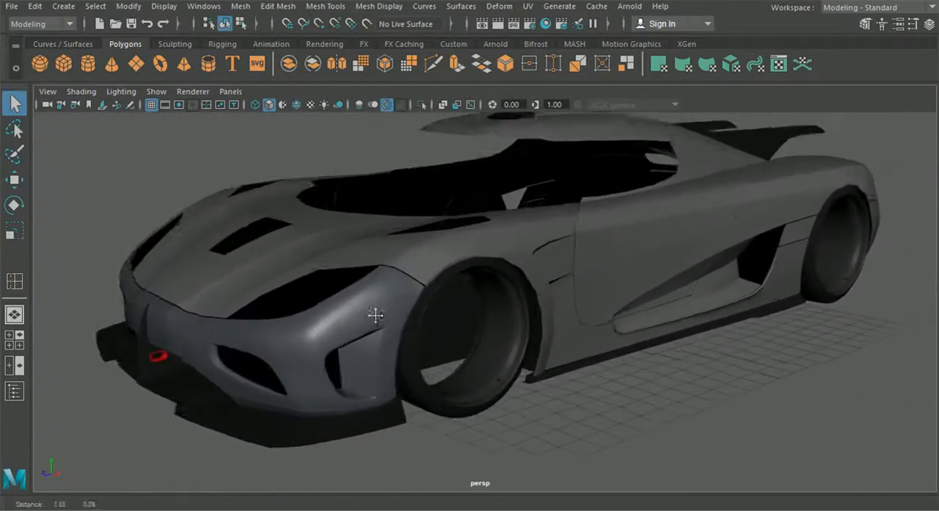
- Examine the car's front and roof in perspective, and the roof and windscreen surround against the top-view reference
scroll(378, 326, down, 4)
alt+drag(378, 328, 380, 301)
alt+drag(518, 203, 532, 245)
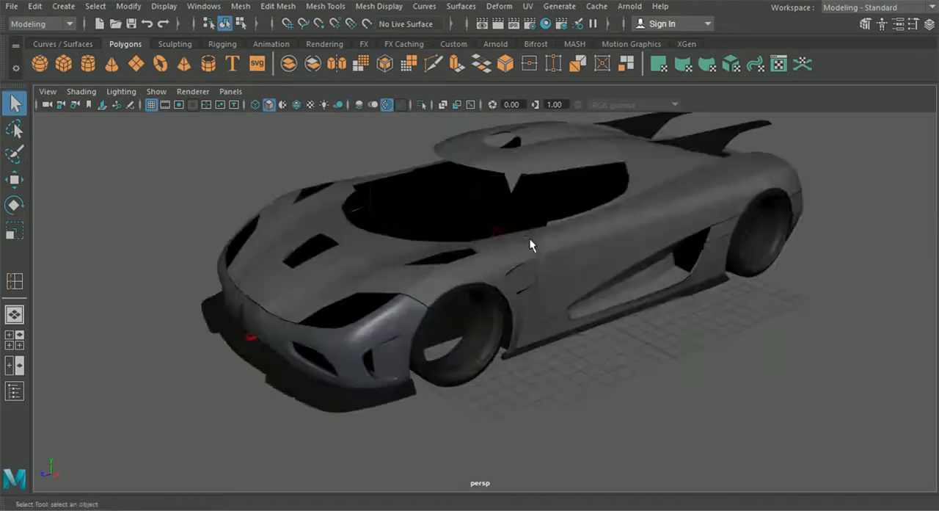
alt+drag(392, 264, 447, 274)
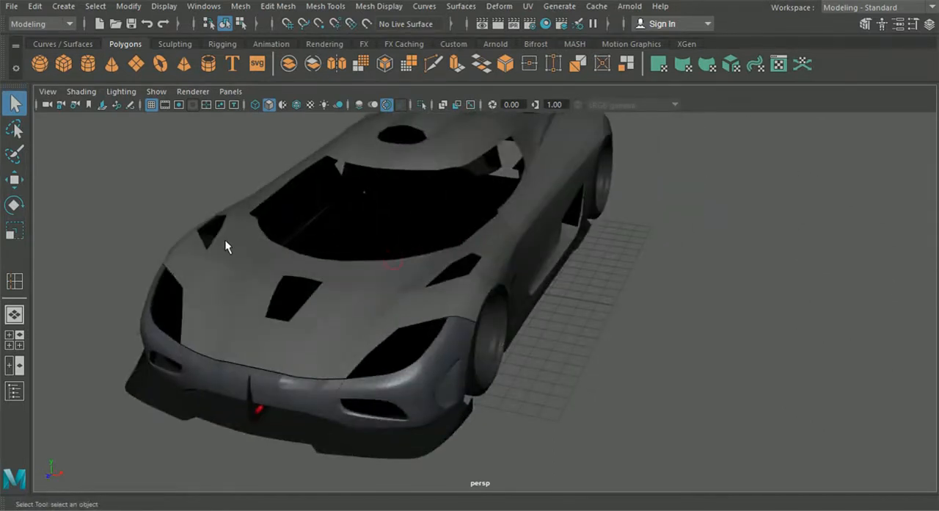
click(9, 340)
key(space)
mouse_move(321, 236)
alt+middle_down()
mouse_move(459, 356)
mouse_move(411, 394)
mouse_move(438, 346)
mouse_move(397, 411)
alt+middle_up()
mouse_move(406, 382)
alt+middle_down()
mouse_move(394, 391)
mouse_move(374, 469)
alt+middle_up()
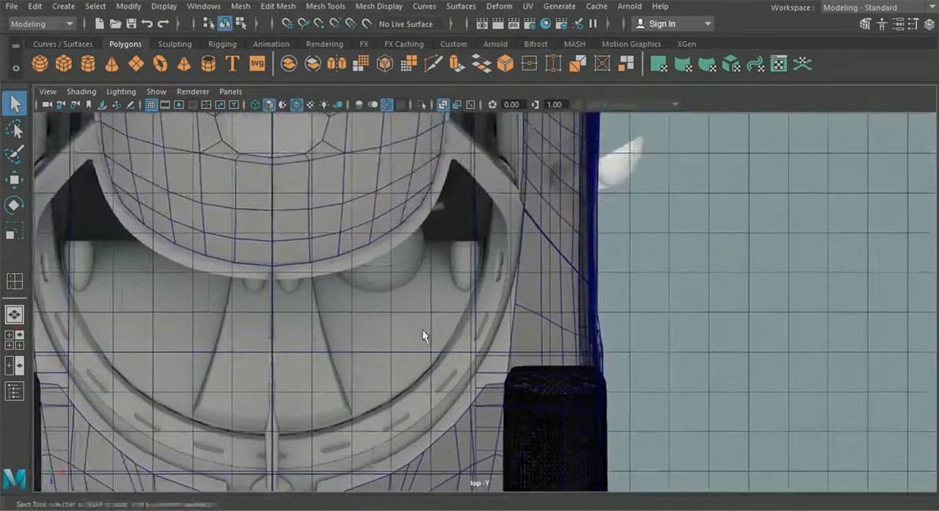
alt+middle_drag(424, 328, 411, 432)
alt+middle_drag(429, 291, 416, 427)
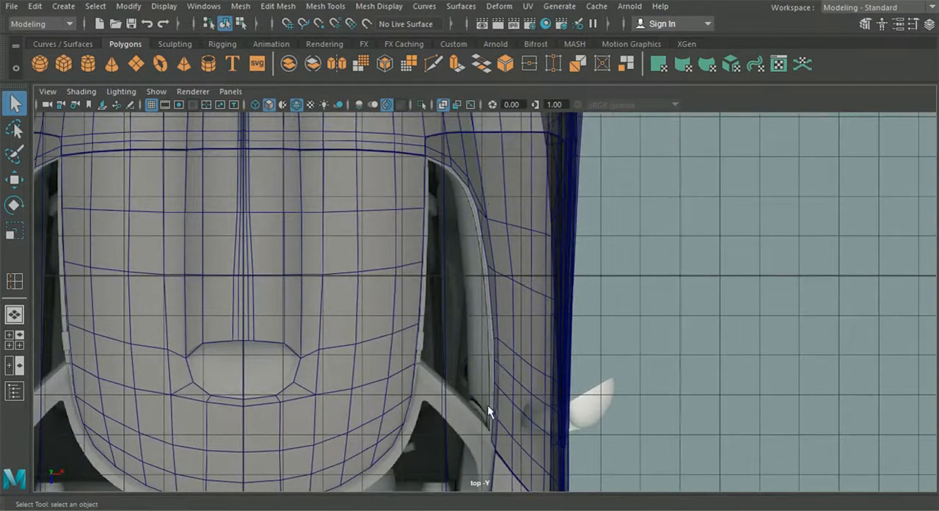
alt+middle_drag(490, 404, 485, 325)
mouse_move(406, 335)
alt+middle_down()
mouse_move(461, 230)
mouse_move(468, 124)
alt+middle_up()
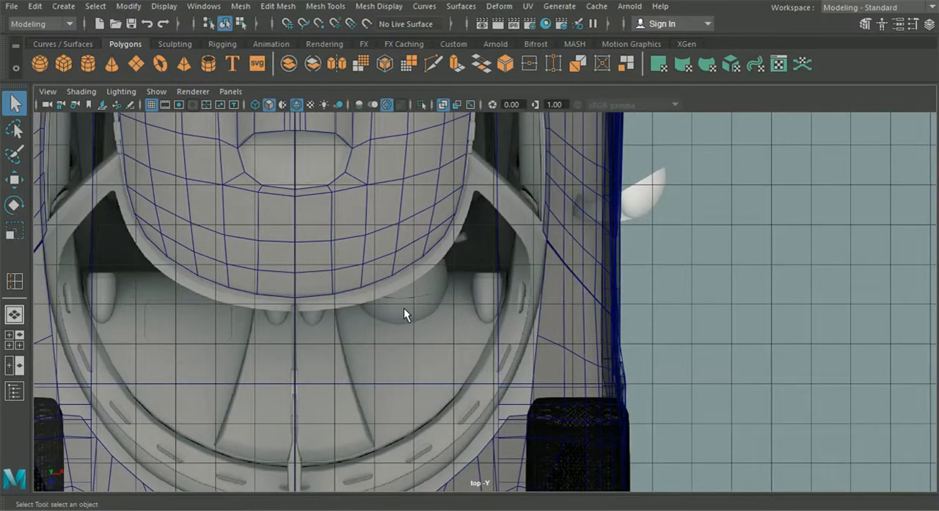
alt+middle_drag(415, 301, 427, 304)
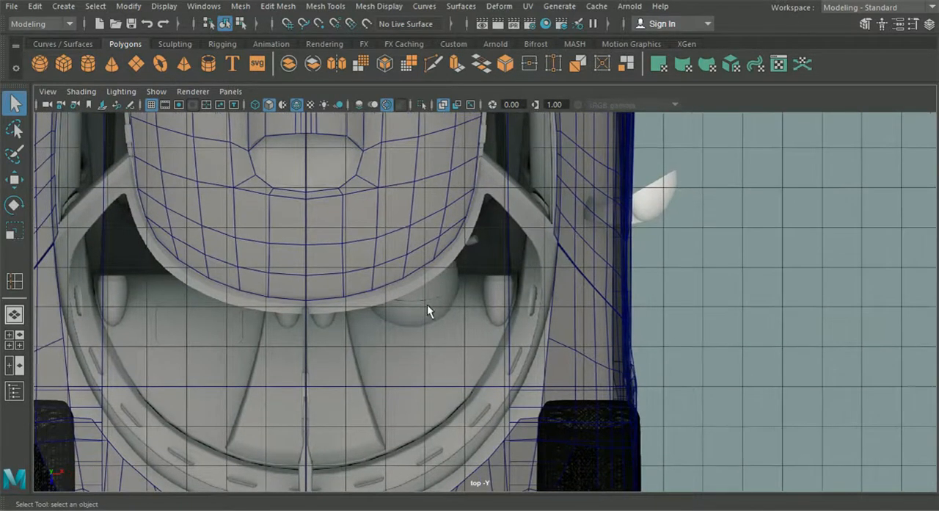
- Select the roof mesh's border edges along the windscreen and the side window
click(366, 281)
right_drag(370, 237, 375, 65)
alt+middle_drag(465, 162, 470, 216)
click(455, 176)
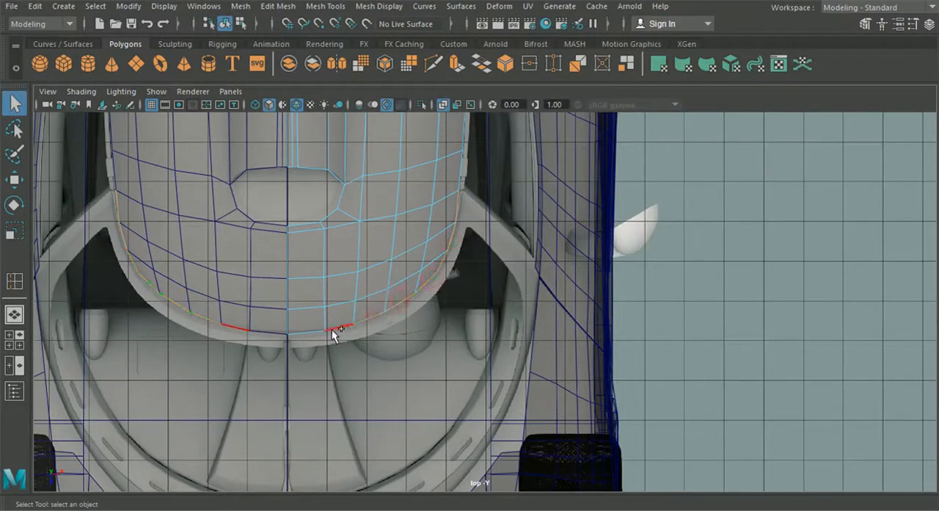
alt+middle_drag(404, 246, 329, 390)
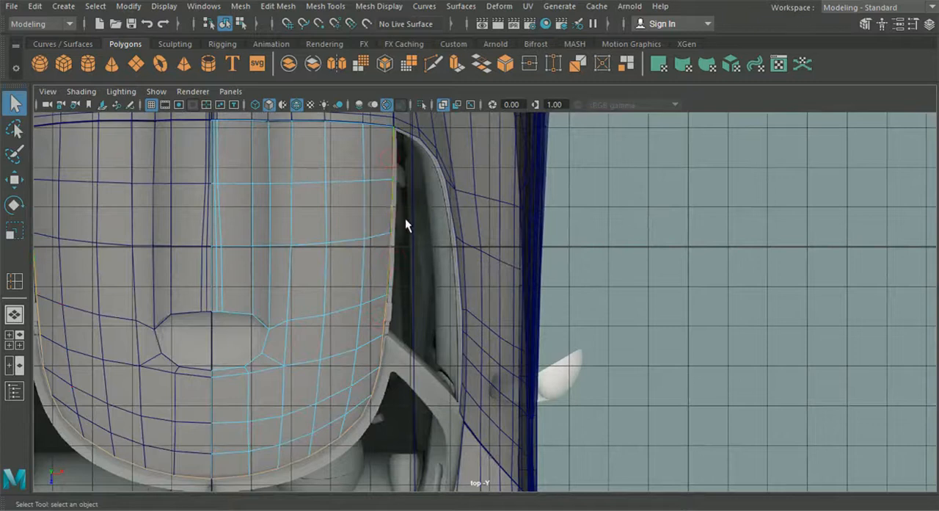
- Try to extrude the selected front and side border edges of the roof, checking the direction in the top and side views
key(ctrl+e)
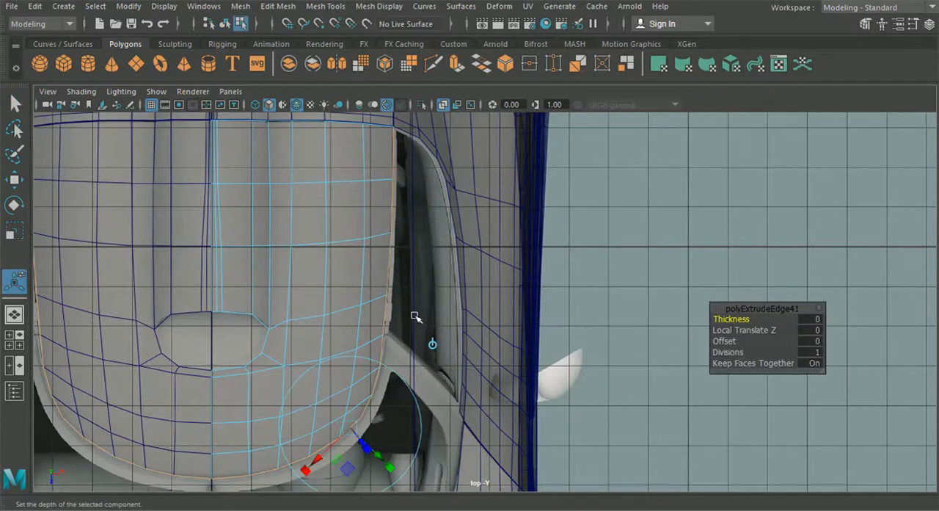
click(432, 343)
alt+middle_drag(382, 329, 390, 302)
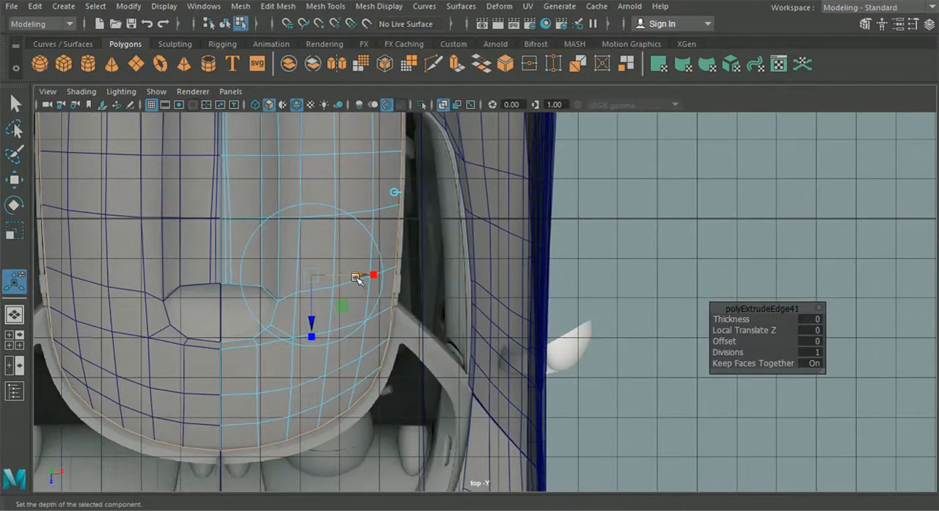
click(393, 192)
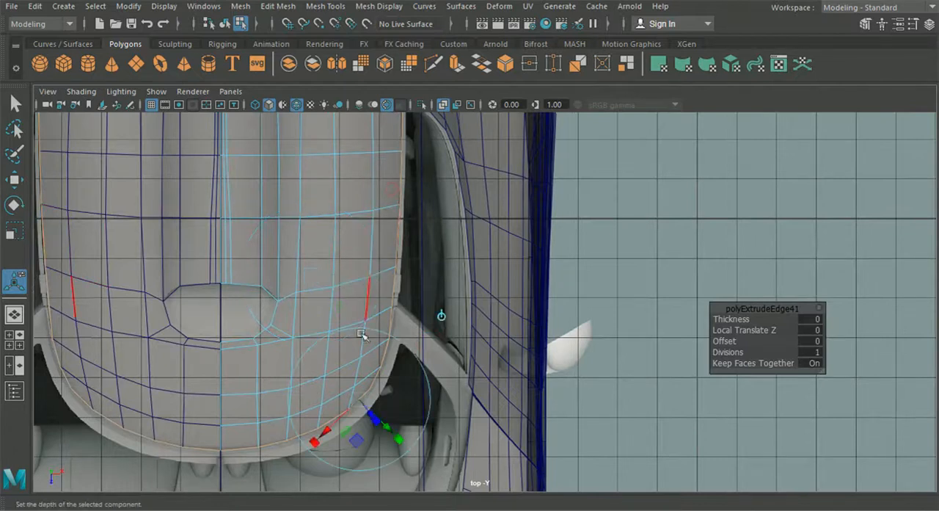
click(15, 340)
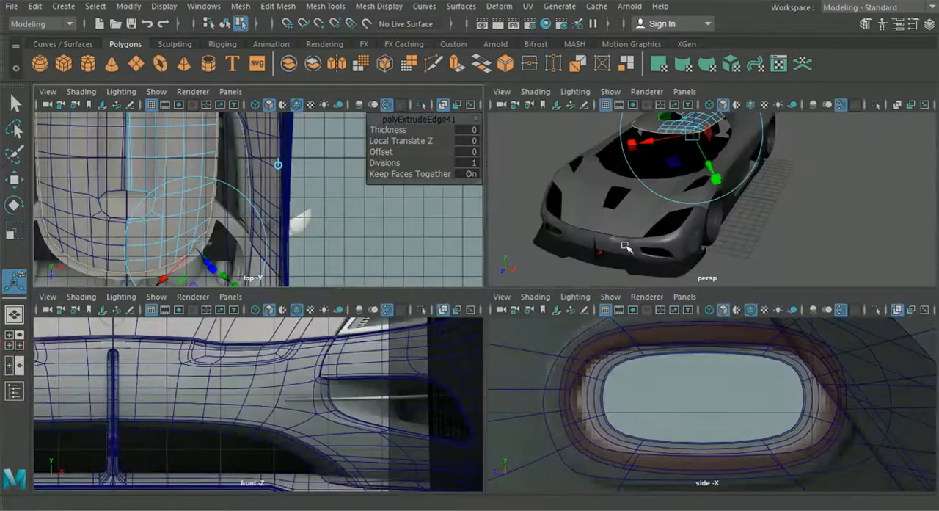
key(space)
scroll(569, 365, down, 10)
alt+middle_drag(588, 327, 354, 411)
alt+middle_drag(646, 189, 470, 301)
scroll(410, 310, up, 3)
scroll(474, 298, up, 2)
scroll(478, 299, up, 3)
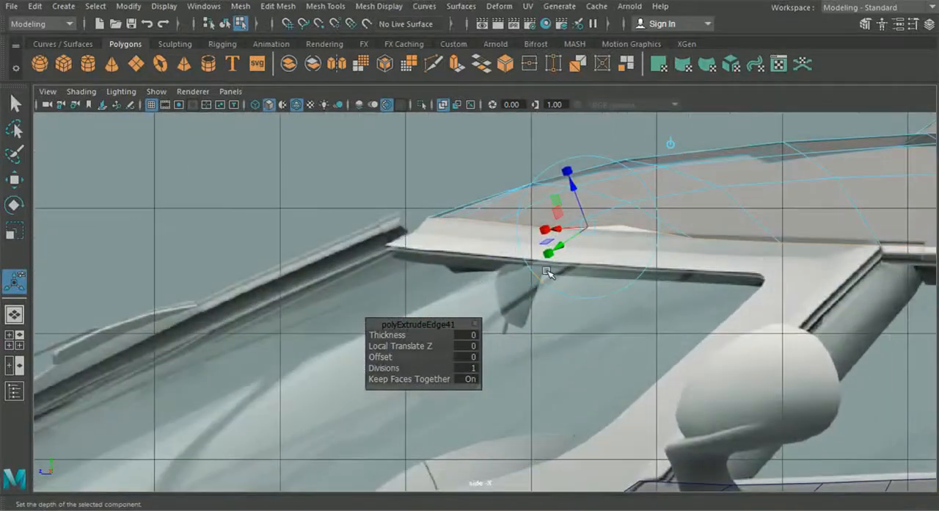
click(665, 143)
alt+middle_drag(671, 144, 411, 158)
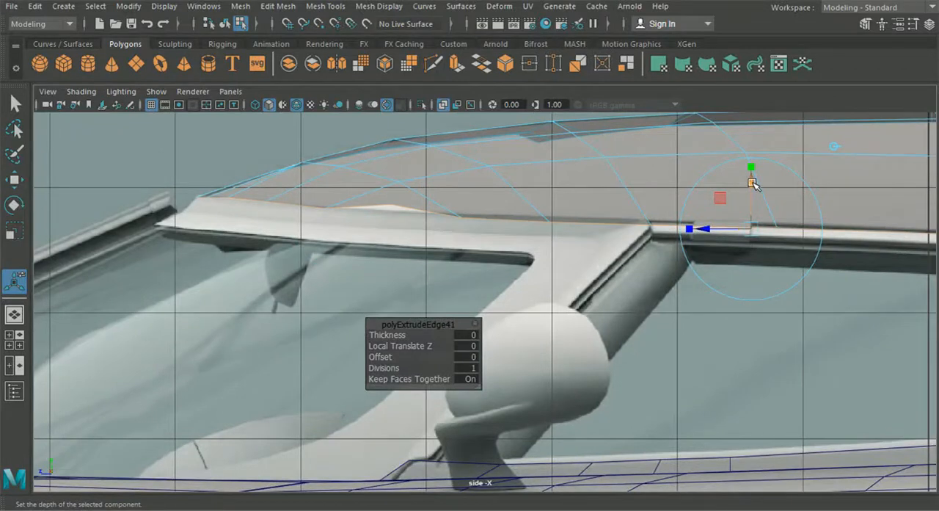
alt+middle_drag(731, 253, 604, 266)
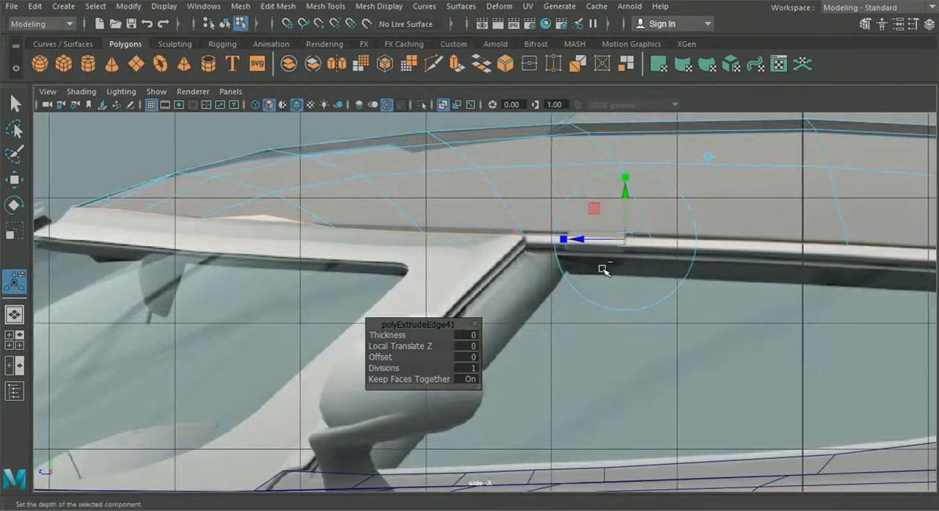
key(ctrl+z)
- Limit the edge selection to the roof's windscreen border by deselecting the side edges behind the front pillar in the side view
scroll(608, 280, down, 3)
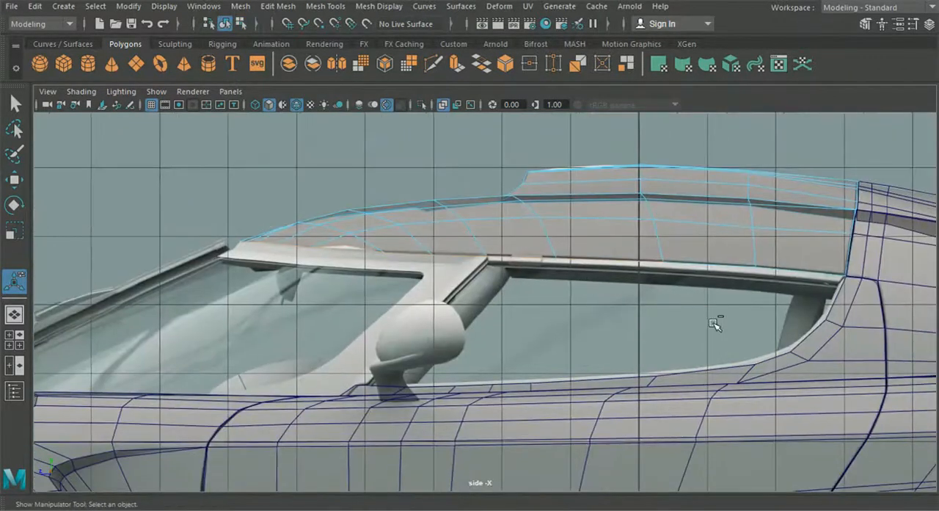
scroll(482, 288, up, 1)
scroll(483, 289, up, 2)
alt+middle_drag(372, 246, 393, 248)
alt+middle_drag(514, 281, 553, 280)
scroll(551, 265, up, 2)
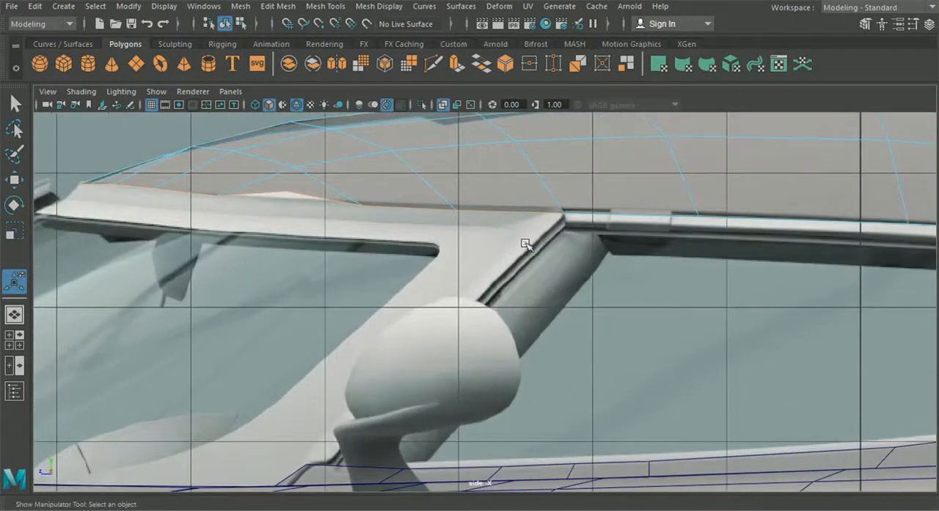
- Extrude the roof's windscreen border edges straight down along the world vertical axis into a narrow strip
key(ctrl+e)
alt+middle_drag(343, 172, 392, 235)
click(381, 173)
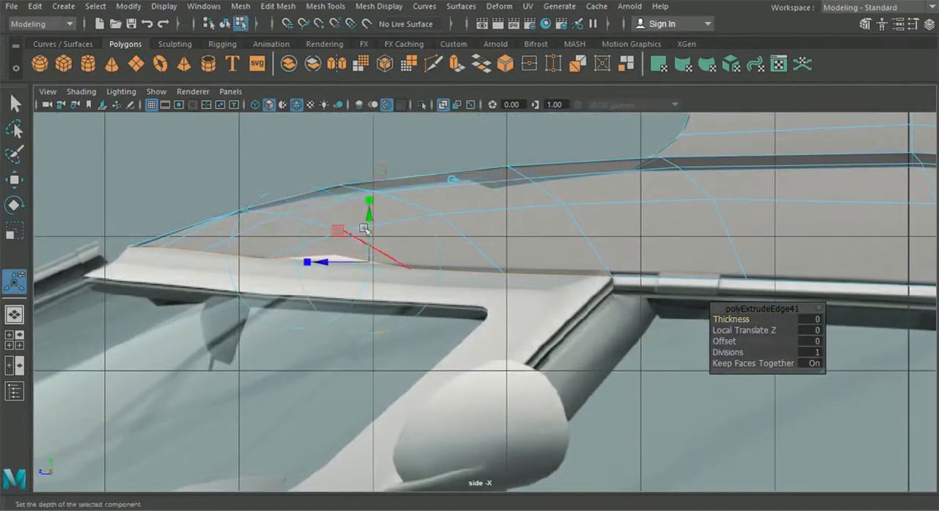
drag(367, 218, 364, 234)
- Lower the raised vertex pair in the front half of the strip to even out the strip's curve
right_drag(492, 226, 426, 105)
scroll(301, 348, up, 2)
drag(323, 311, 288, 253)
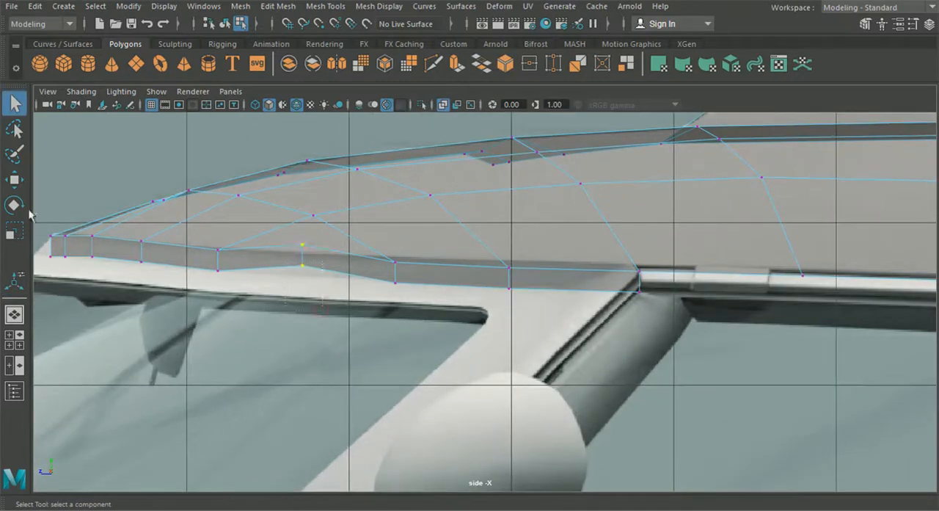
click(15, 181)
drag(303, 190, 303, 203)
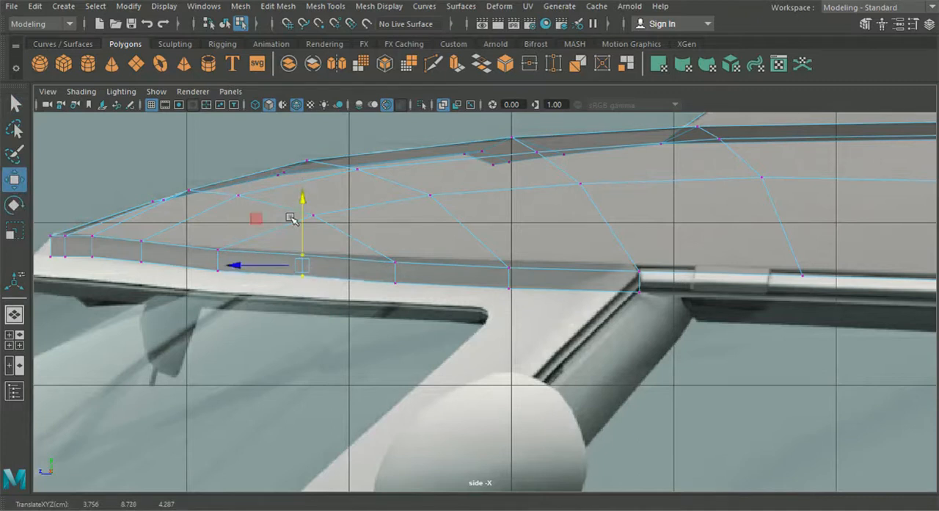
- Fine-tune the heights of the neighbouring vertex pairs in the strip's front half to follow the reference roofline
alt+middle_drag(256, 257, 376, 259)
scroll(376, 259, up, 1)
drag(305, 249, 305, 249)
drag(319, 195, 317, 196)
alt+middle_drag(309, 255, 386, 268)
scroll(386, 268, up, 4)
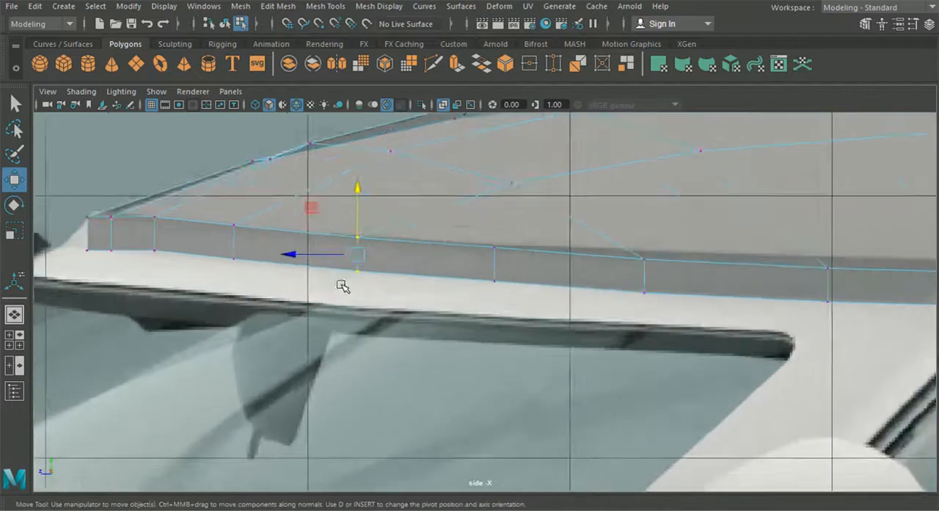
drag(186, 220, 294, 293)
drag(230, 176, 230, 176)
- Align the strip's foremost vertex pairs with the roof's front tip in the side reference
drag(79, 203, 101, 172)
drag(101, 173, 61, 199)
key(ctrl+z)
drag(52, 231, 59, 232)
drag(181, 266, 156, 184)
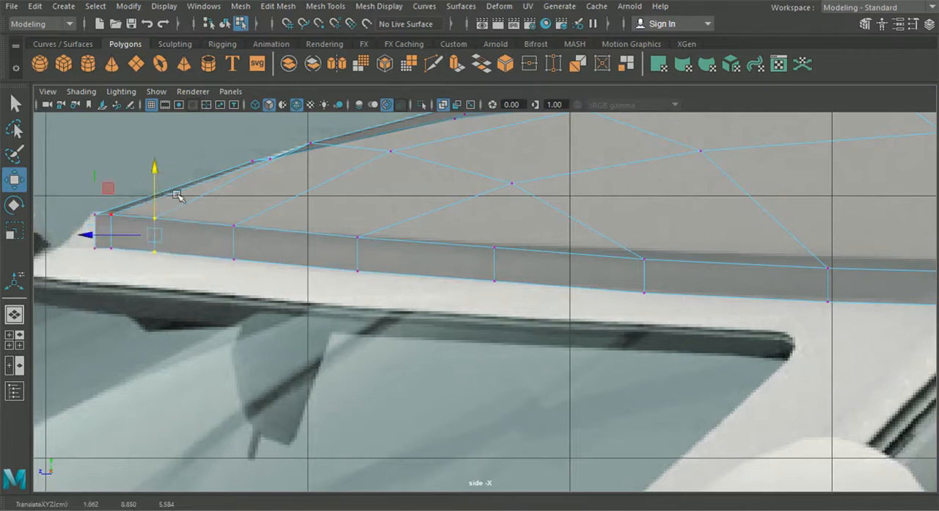
- Raise the vertex pairs in the middle of the strip slightly to match the reference roof edge
drag(426, 226, 505, 264)
drag(496, 215, 496, 214)
alt+middle_drag(558, 240, 307, 204)
drag(398, 279, 346, 198)
drag(393, 174, 395, 166)
- Raise the strip's last vertex pairs and place its end at the top of the windscreen pillar
drag(553, 219, 604, 274)
alt+middle_drag(604, 274, 488, 267)
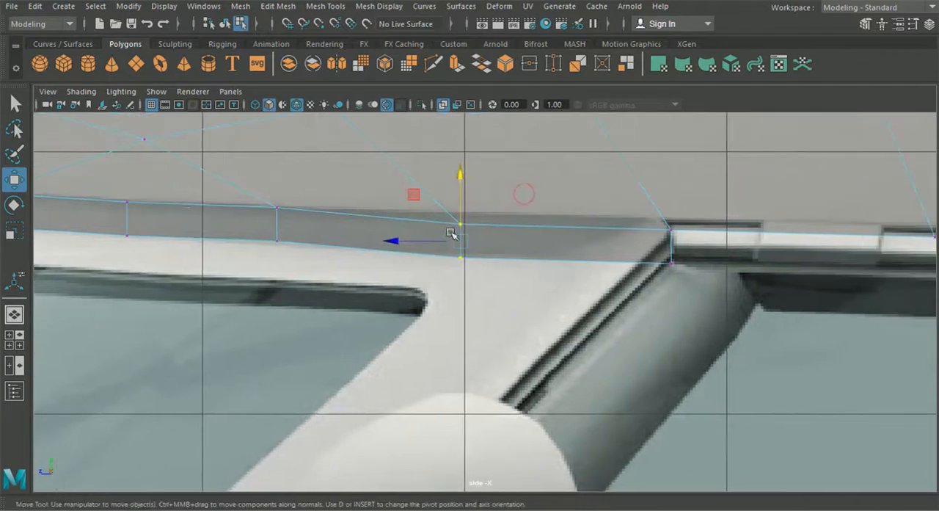
drag(463, 176, 464, 163)
alt+middle_drag(592, 185, 443, 189)
drag(494, 208, 543, 273)
drag(524, 187, 524, 177)
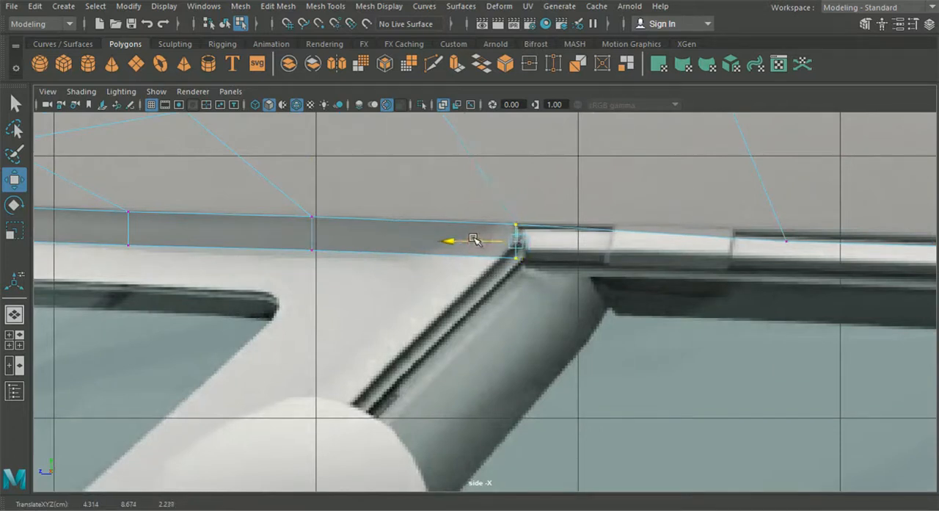
- Raise the roof's side border vertices above the side window to the upper line of the reference trim
alt+middle_drag(667, 291, 276, 284)
drag(444, 198, 347, 259)
drag(394, 171, 394, 162)
alt+middle_drag(666, 240, 292, 244)
drag(346, 220, 541, 300)
drag(426, 191, 431, 185)
alt+middle_drag(514, 207, 350, 233)
drag(350, 233, 407, 308)
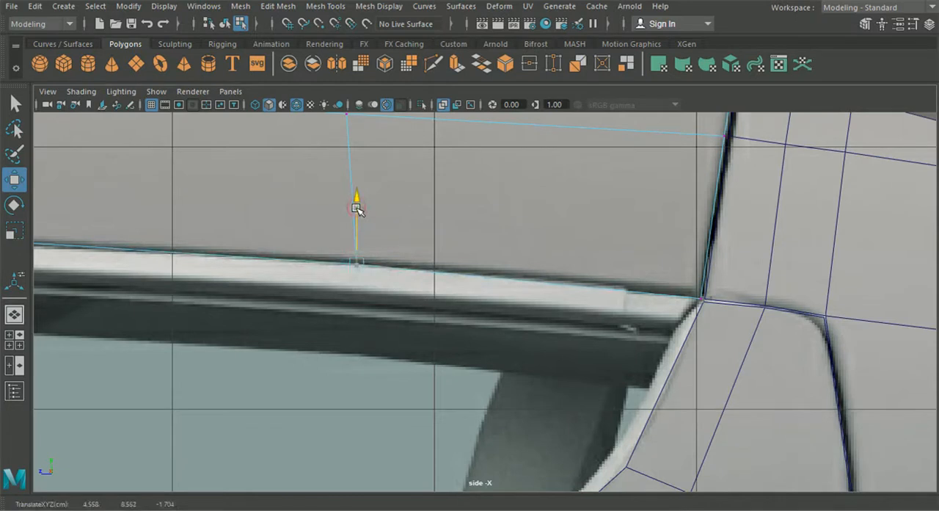
- Shift the lower vertices at the strip's front tip forward so the strip slopes towards the windscreen
scroll(396, 290, down, 5)
scroll(389, 283, up, 6)
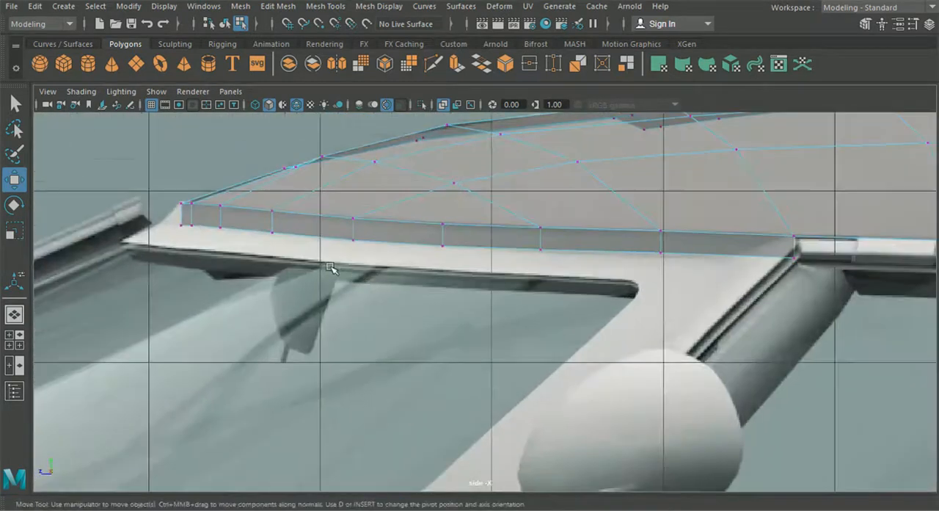
scroll(328, 279, up, 3)
alt+middle_drag(325, 289, 486, 324)
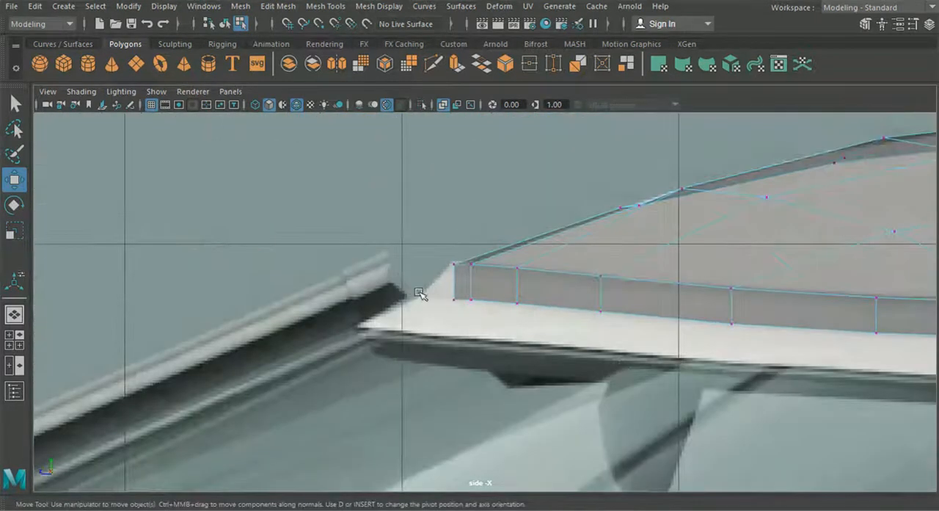
drag(535, 313, 534, 313)
scroll(507, 317, up, 3)
drag(411, 304, 364, 306)
- Slide the next lower vertices in the strip's front half forward to continue the slope
drag(526, 325, 463, 297)
alt+middle_drag(568, 329, 476, 303)
drag(569, 264, 616, 302)
shift+drag(765, 293, 802, 322)
drag(625, 304, 586, 307)
alt+middle_drag(653, 348, 381, 331)
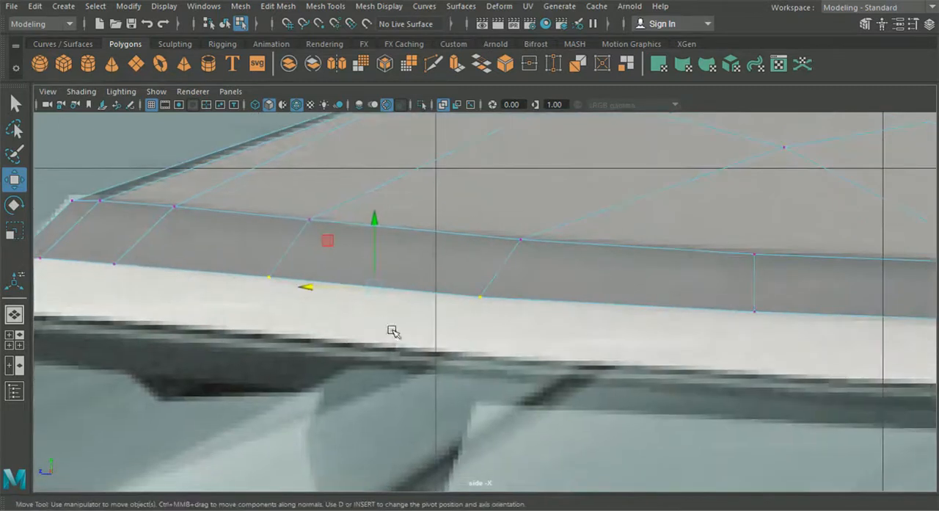
alt+middle_drag(544, 326, 302, 300)
- Shift the remaining lower vertices up to the windscreen pillar forward so the strip's cross edges slant evenly
scroll(426, 273, down, 6)
scroll(485, 295, up, 2)
drag(478, 290, 542, 330)
shift+drag(581, 291, 644, 312)
shift+drag(733, 317, 734, 318)
shift+drag(818, 293, 863, 322)
drag(597, 301, 596, 301)
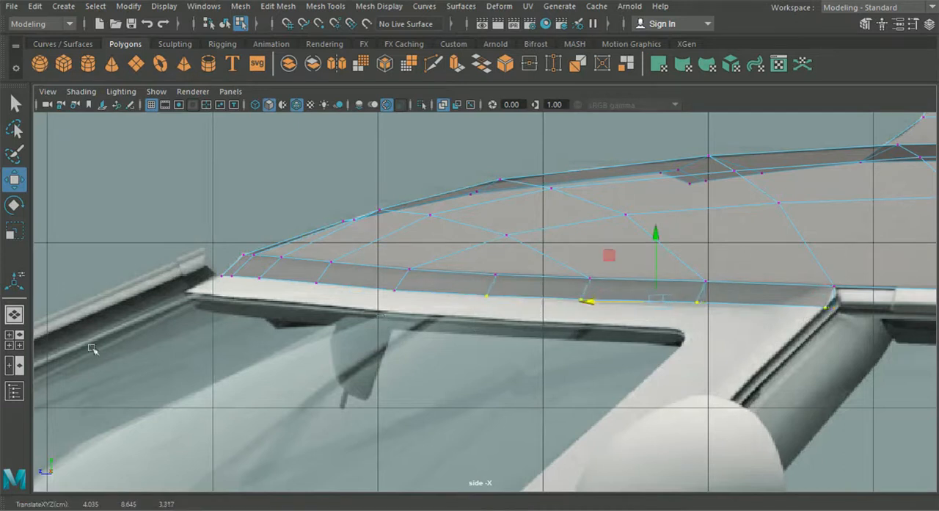
- In the top view, shift a pair of strip vertices on the roof's curved front border forward towards the reference edge
click(14, 339)
key(space)
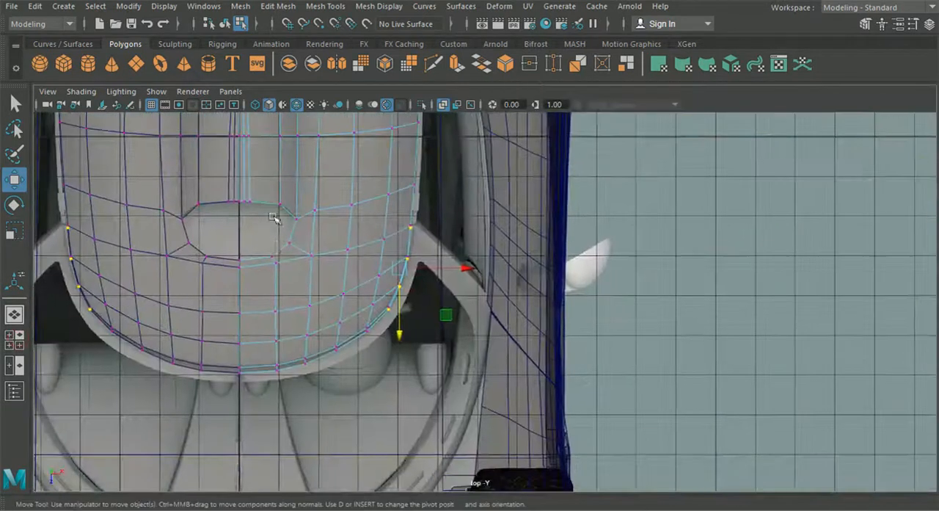
scroll(319, 320, up, 6)
alt+middle_drag(323, 357, 390, 371)
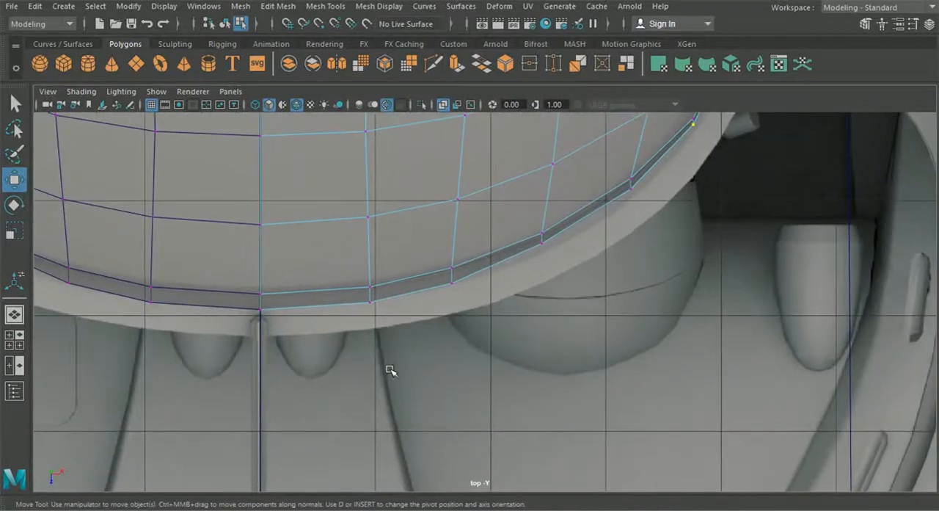
click(446, 361)
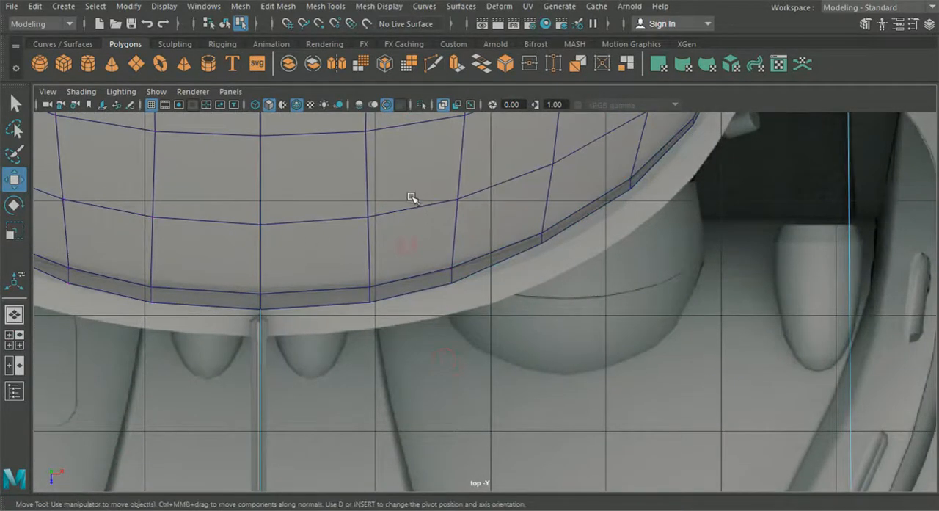
scroll(422, 235, down, 6)
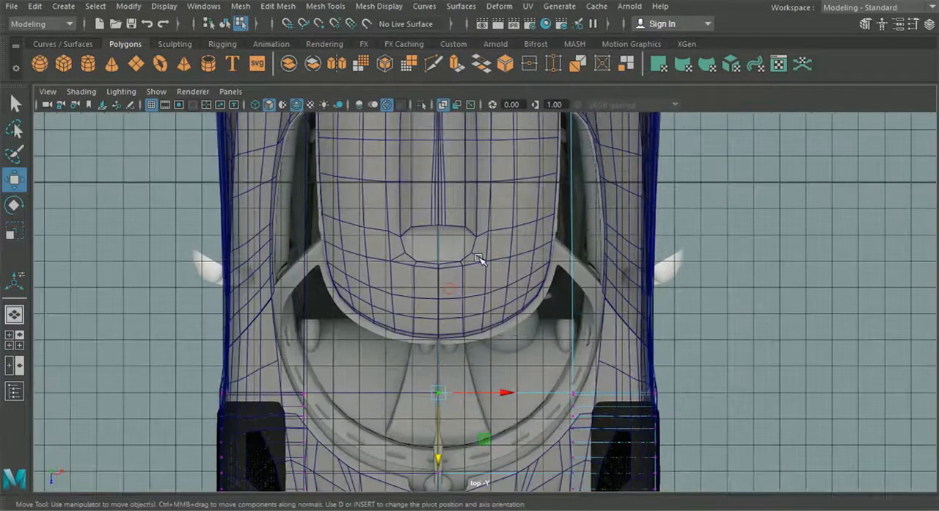
scroll(473, 254, down, 2)
click(225, 24)
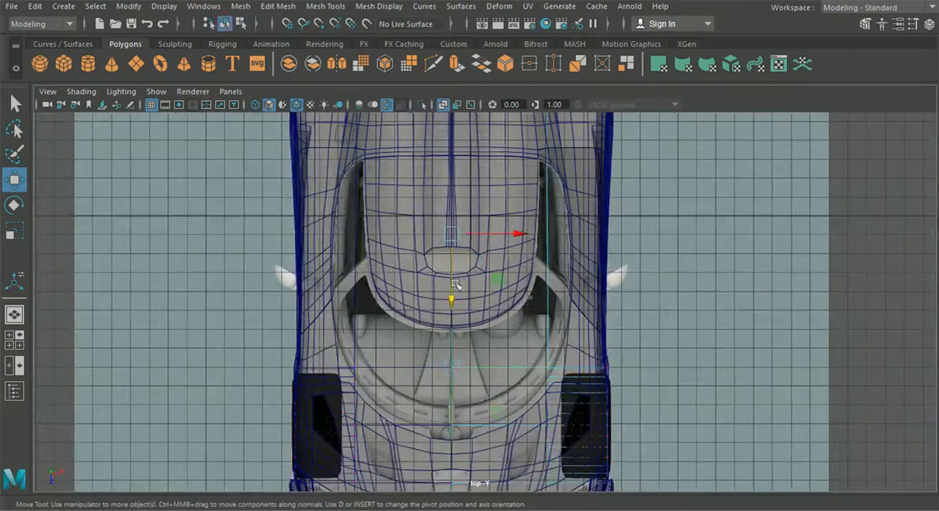
right_drag(471, 297, 411, 104)
alt+right_drag(477, 256, 470, 373)
alt+middle_drag(471, 373, 484, 247)
alt+right_drag(483, 247, 486, 275)
alt+middle_drag(524, 234, 402, 307)
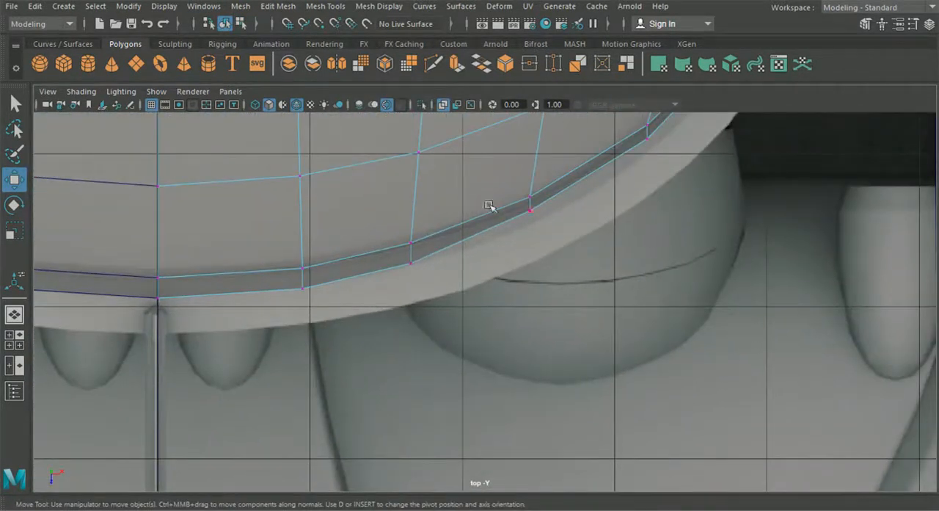
drag(531, 265, 532, 270)
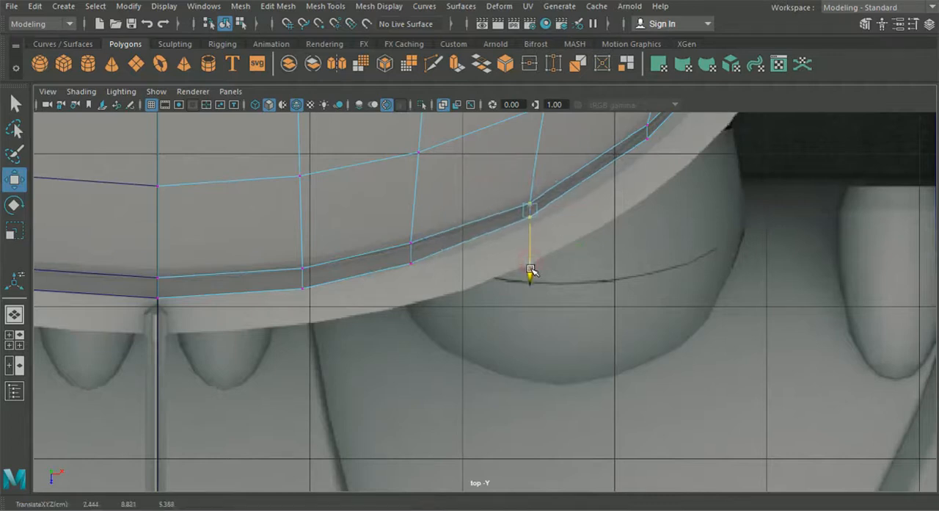
- Pull the strip's outer vertices along the front curve outward so the strip widens towards the reference windscreen border
alt+right_drag(531, 262, 579, 233)
alt+middle_drag(578, 233, 477, 338)
mouse_move(490, 323)
mouse_down()
mouse_move(450, 283)
mouse_move(468, 311)
mouse_up()
key(ctrl+z)
mouse_move(576, 341)
mouse_down()
mouse_move(436, 273)
mouse_move(460, 289)
mouse_up()
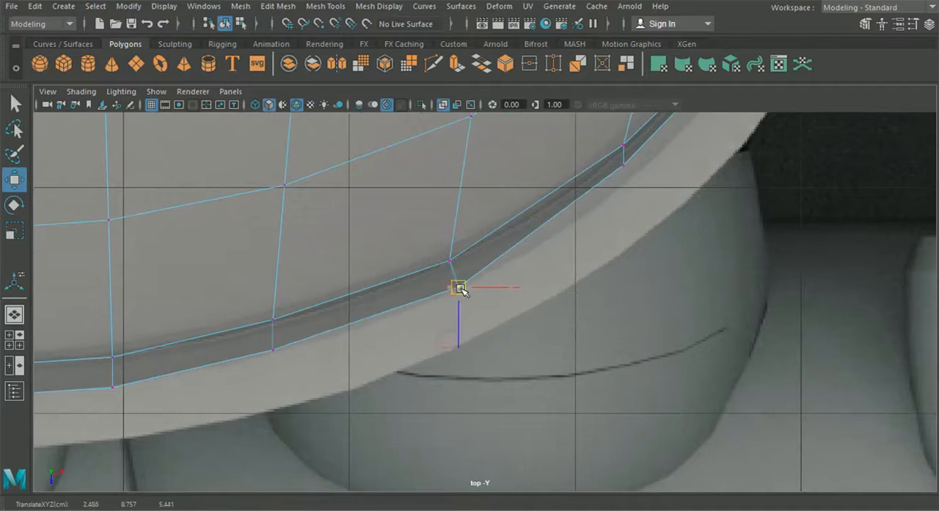
alt+middle_drag(505, 264, 444, 318)
drag(463, 221, 463, 219)
drag(494, 256, 497, 260)
drag(595, 347, 514, 278)
- Adjust the next border vertices around the roof's side curve outward, up to the windscreen pillar
alt+middle_drag(562, 260, 511, 330)
drag(440, 257, 466, 279)
alt+middle_drag(465, 271, 417, 368)
mouse_move(412, 298)
mouse_down()
mouse_move(392, 299)
mouse_move(425, 299)
mouse_up()
key(ctrl+z)
alt+middle_drag(455, 202, 430, 344)
drag(416, 285, 445, 275)
mouse_move(405, 259)
mouse_down()
mouse_move(428, 283)
mouse_move(460, 276)
mouse_up()
alt+middle_drag(470, 237, 459, 315)
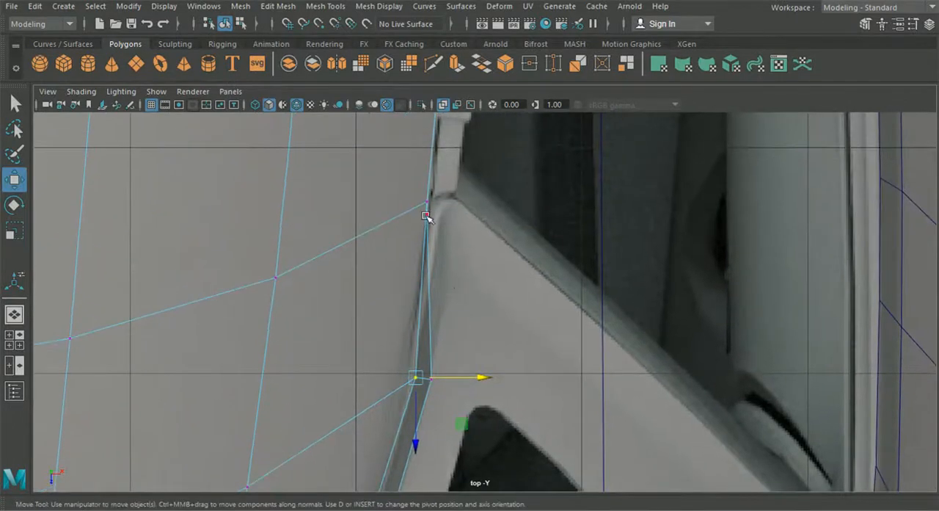
- Move the strip's outer corner vertex out onto the pillar and align the neighbouring corner vertices with the reference
drag(406, 199, 451, 282)
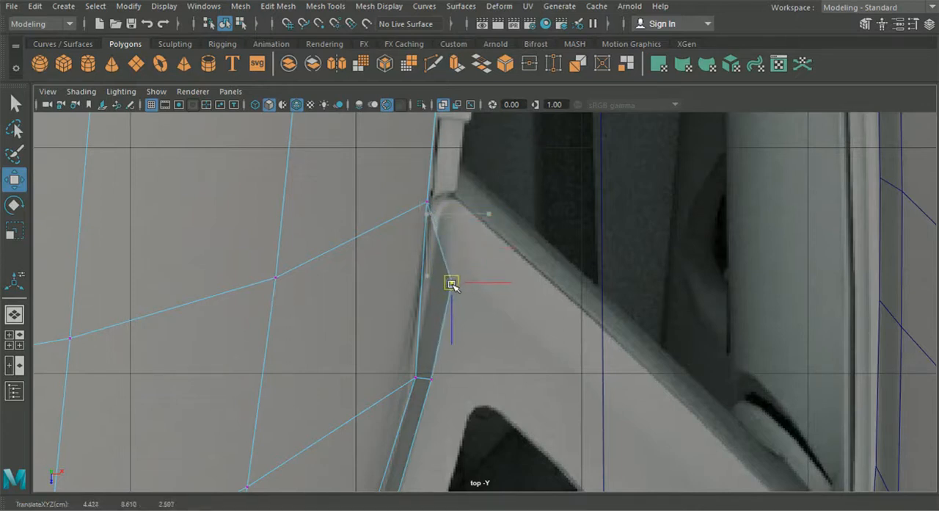
click(430, 201)
drag(481, 204, 490, 206)
alt+middle_drag(471, 393, 502, 309)
click(441, 296)
drag(462, 303, 487, 296)
scroll(487, 296, down, 5)
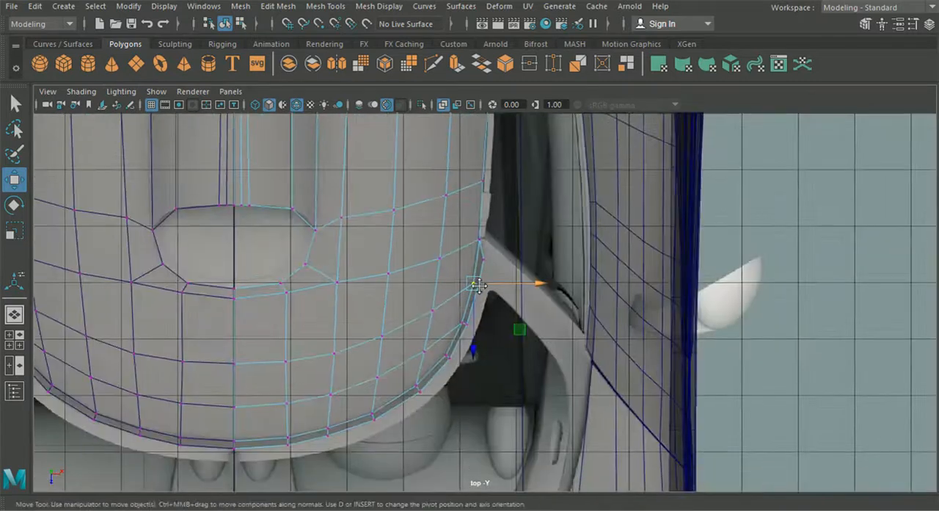
- Extrude the short corner edge of the strip diagonally along the windscreen pillar towards its base
scroll(487, 294, up, 5)
alt+middle_drag(478, 242, 475, 218)
right_drag(475, 218, 482, 88)
click(477, 176)
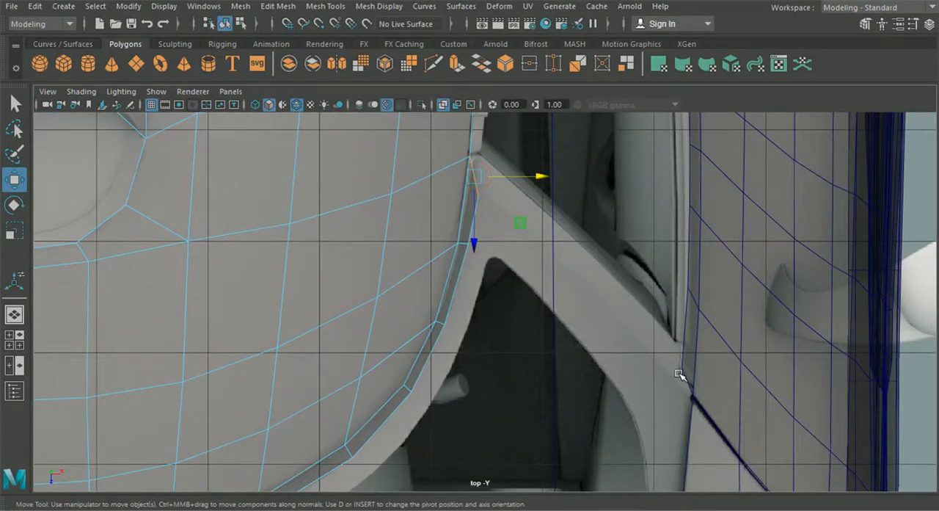
key(ctrl+e)
alt+middle_drag(564, 195, 551, 251)
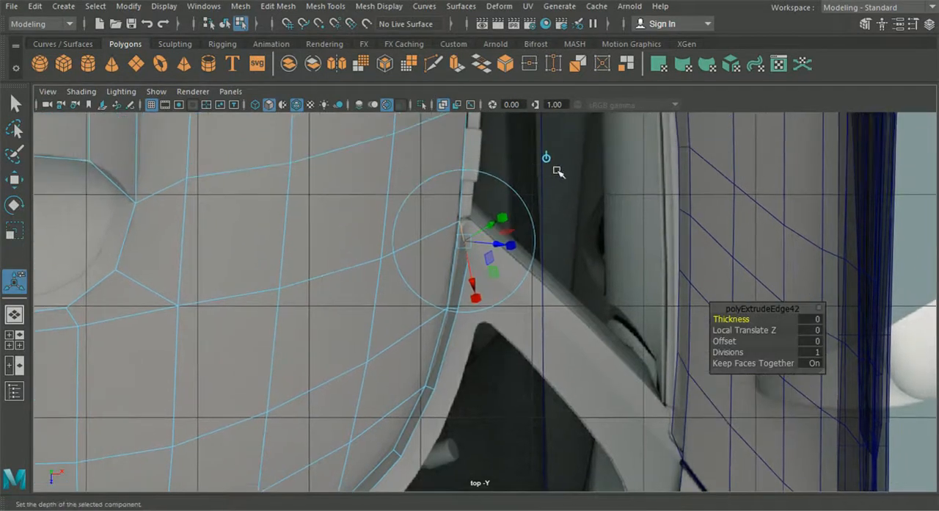
drag(465, 241, 615, 372)
- Move the roof's corner vertex at the top of the pillar back onto the reference pillar corner
right_drag(502, 276, 435, 103)
scroll(452, 198, up, 3)
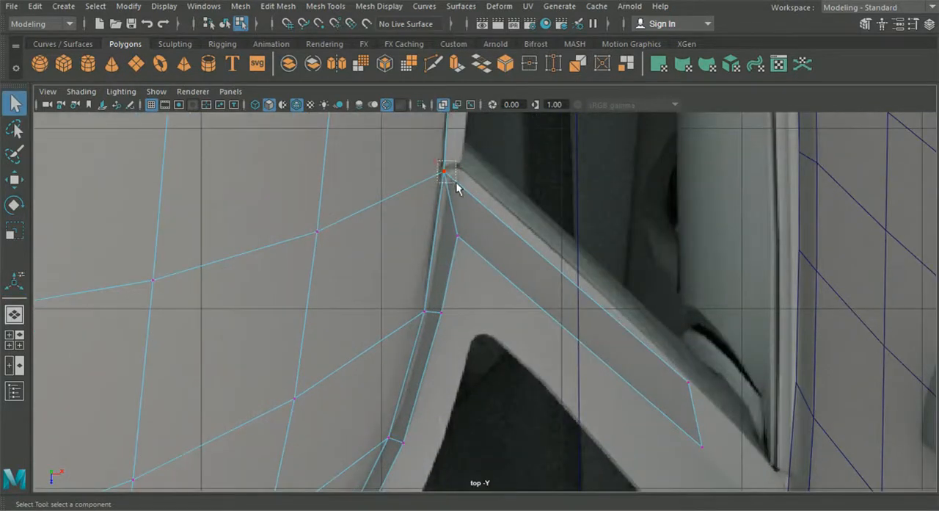
click(15, 181)
drag(445, 171, 444, 161)
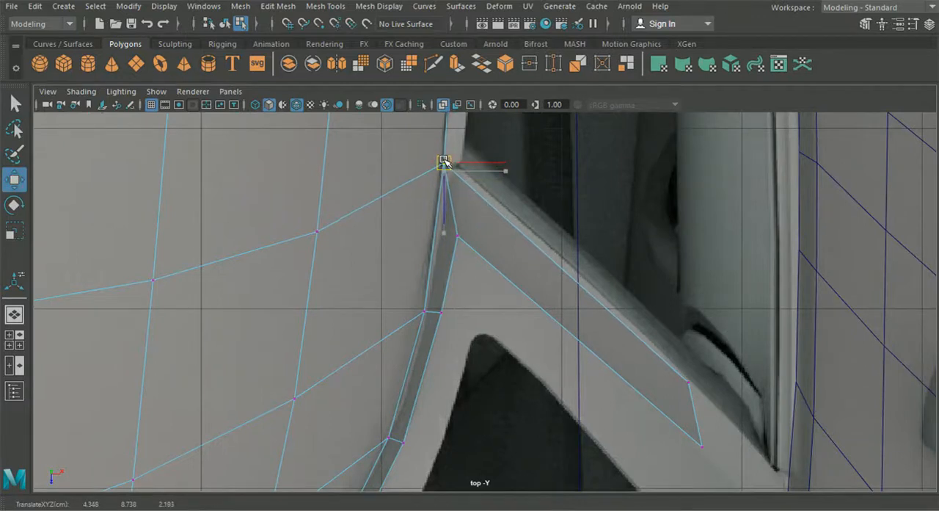
- Position the two end vertices of the extruded pillar strip at the pillar's base beside the car body
alt+middle_drag(718, 290, 626, 186)
click(615, 269)
drag(615, 268, 714, 376)
alt+middle_drag(709, 371, 566, 256)
drag(566, 256, 644, 337)
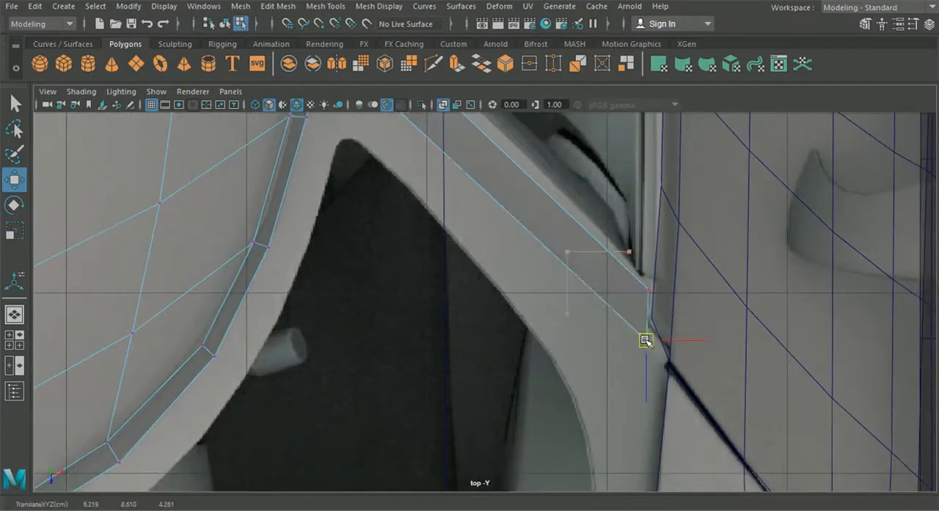
- In the side view, lower the pillar strip's end vertices to the pillar base at the body
scroll(646, 340, down, 5)
alt+middle_drag(548, 345, 580, 336)
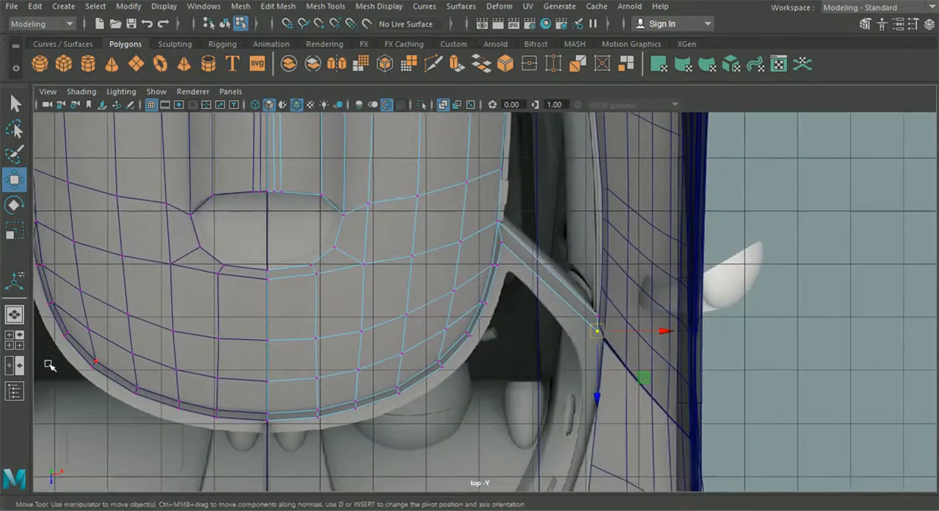
key(space)
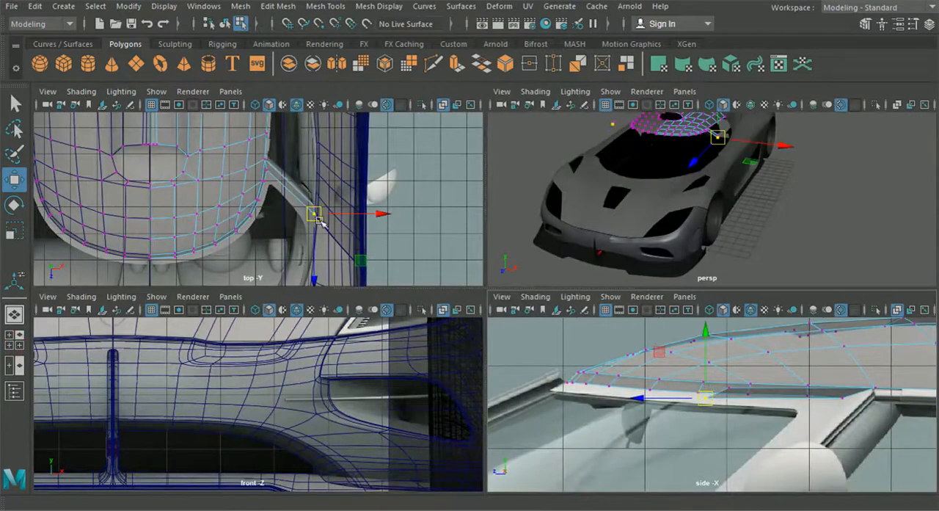
alt+middle_drag(733, 436, 706, 416)
drag(694, 330, 701, 459)
alt+middle_drag(700, 460, 702, 367)
drag(702, 367, 695, 370)
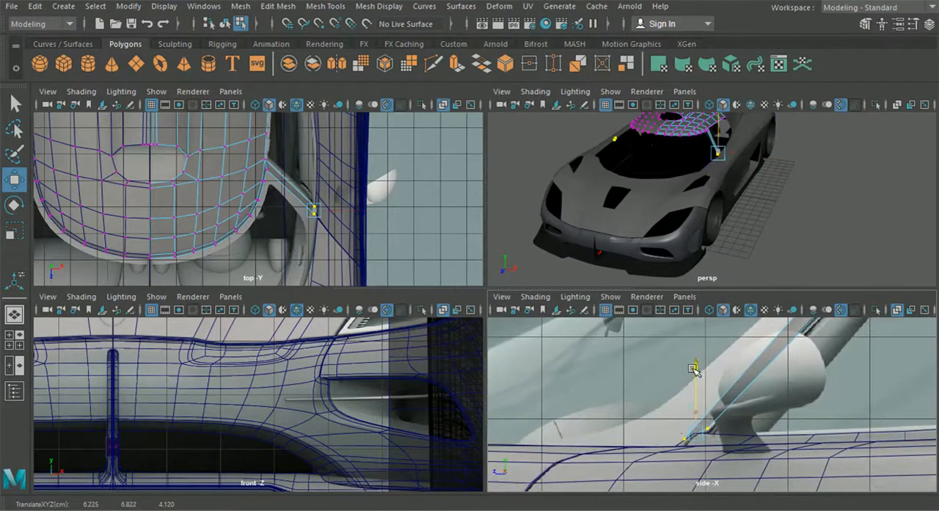
- Examine the pillar strip against the reference images in the top and front views
key(space)
scroll(367, 235, up, 3)
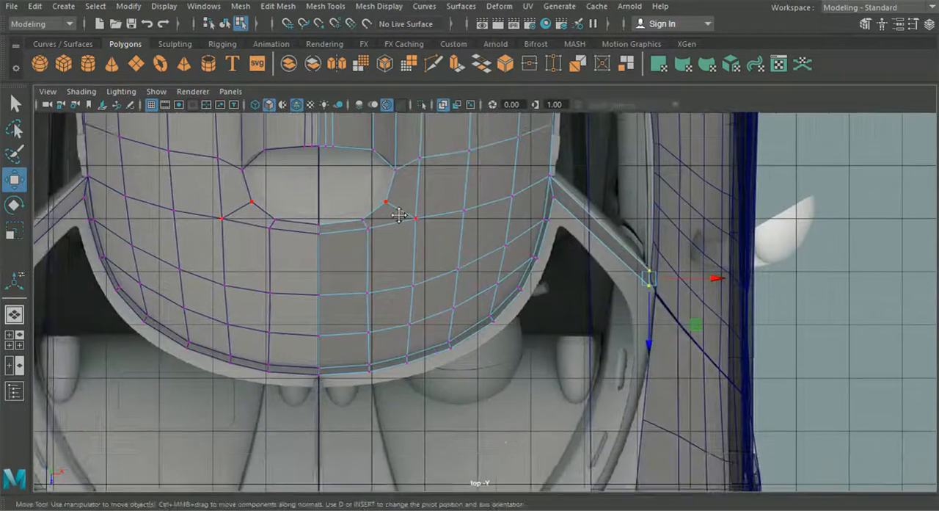
scroll(397, 289, down, 5)
click(14, 339)
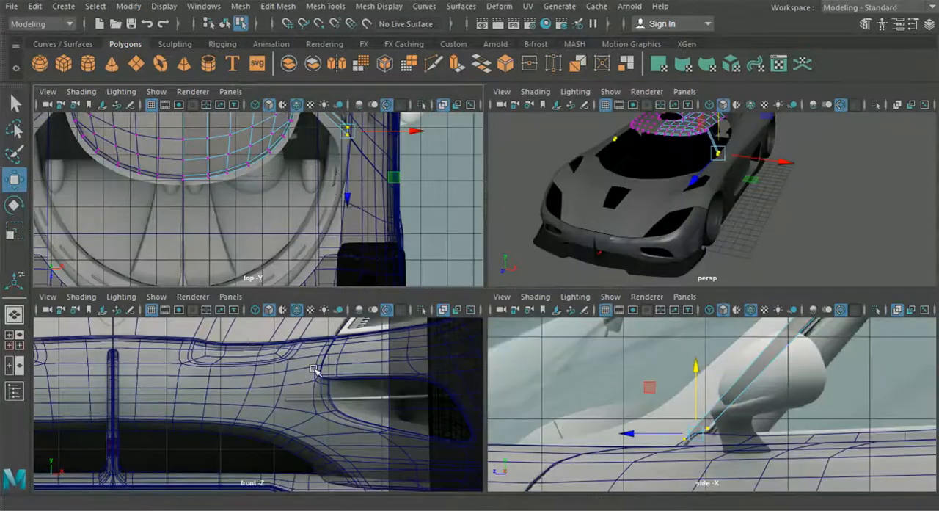
key(space)
scroll(485, 273, up, 6)
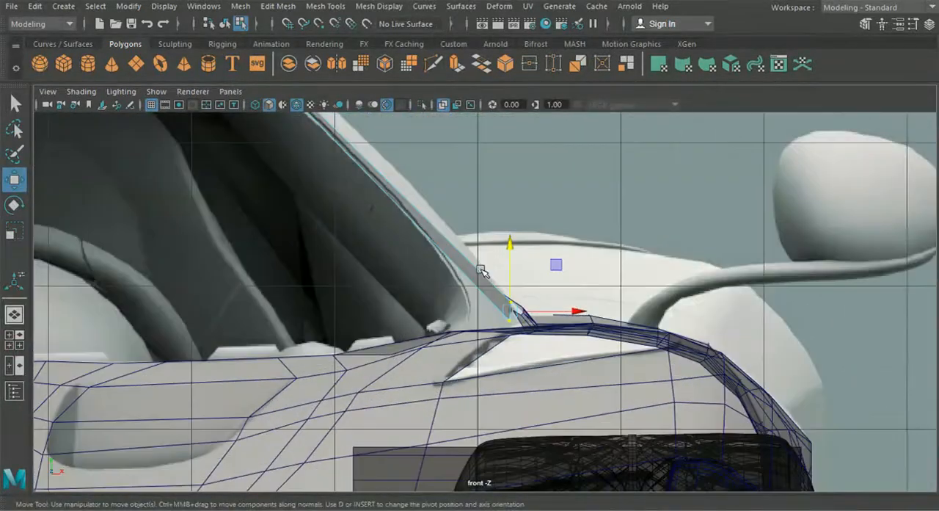
scroll(484, 273, down, 5)
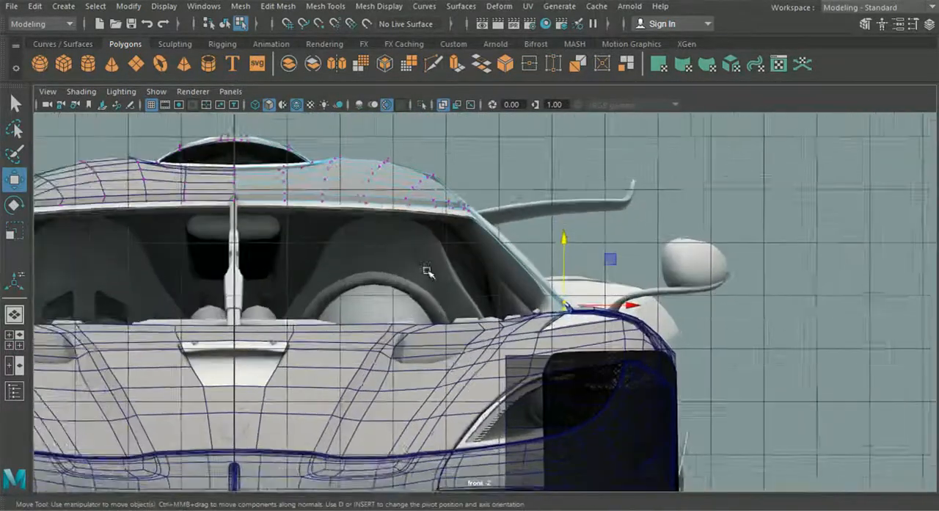
scroll(428, 271, up, 2)
alt+middle_drag(350, 265, 377, 265)
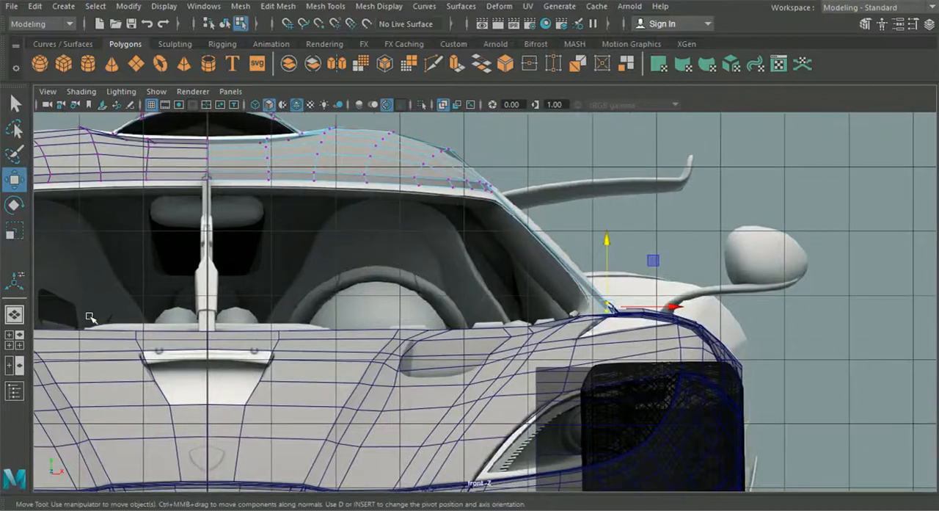
click(14, 340)
key(space)
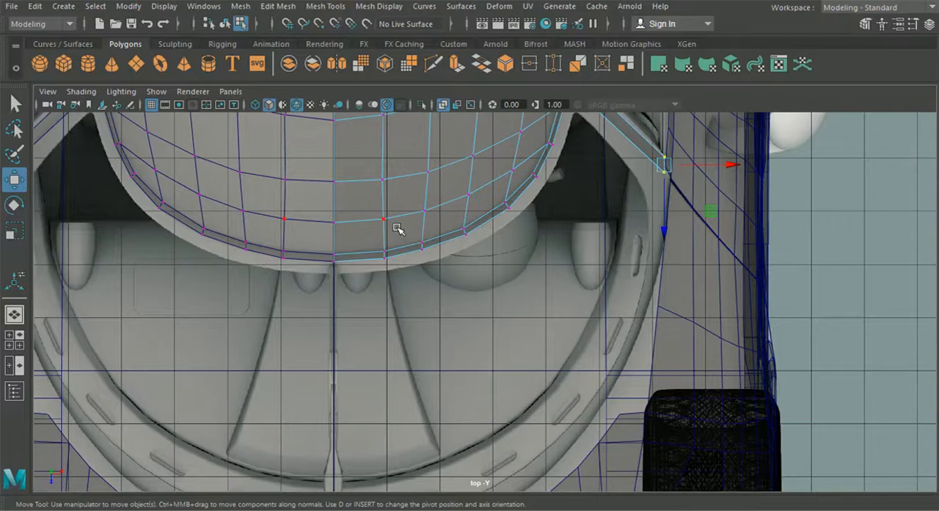
- Extrude the strip's outer border edges from the pillar to the centre line and pull them forward to the reference edge
alt+middle_drag(394, 225, 436, 225)
right_drag(436, 103, 439, 77)
alt+middle_drag(479, 195, 445, 243)
alt+middle_drag(520, 228, 504, 246)
click(560, 172)
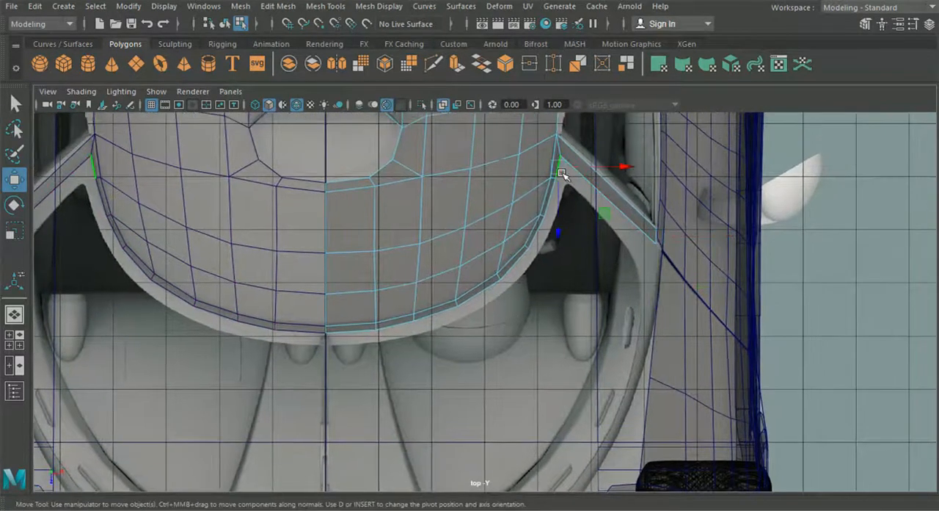
shift+click(539, 233)
shift+click(513, 265)
shift+click(484, 290)
shift+click(435, 311)
shift+click(386, 328)
shift+click(360, 332)
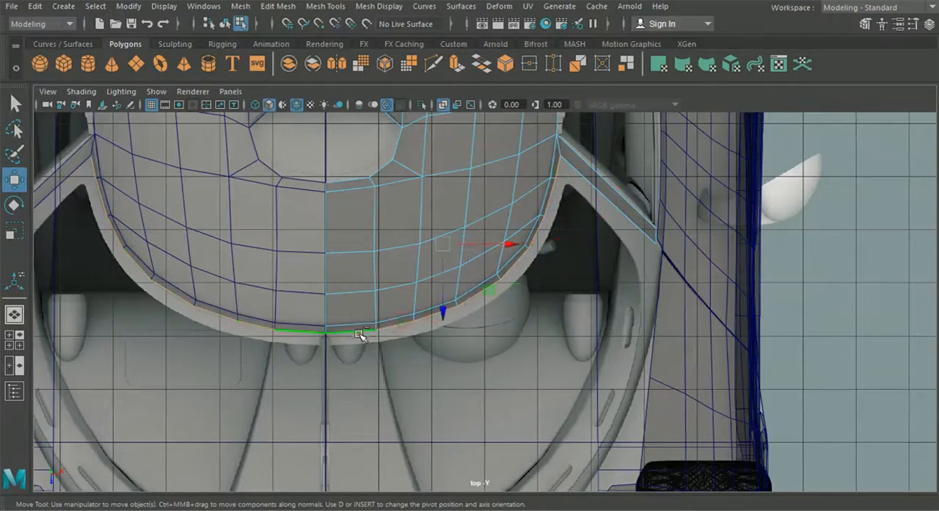
key(ctrl+e)
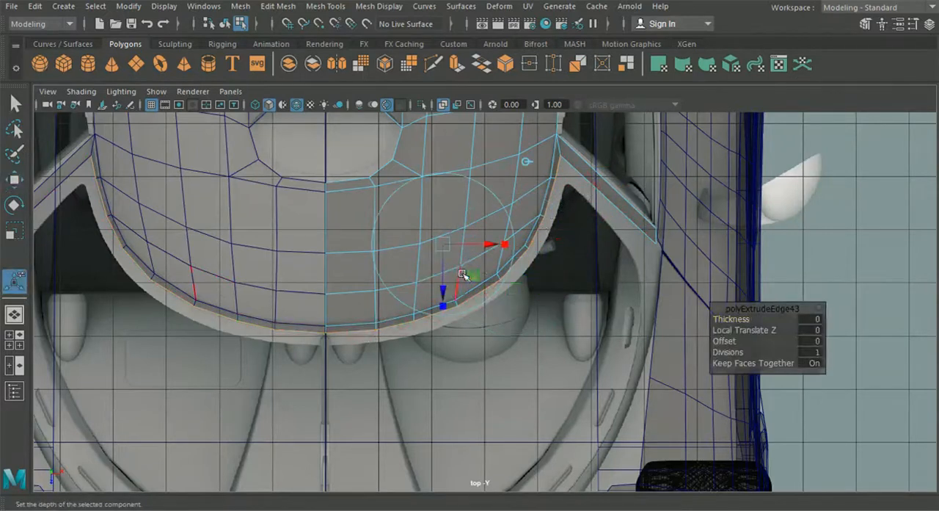
drag(444, 279, 444, 294)
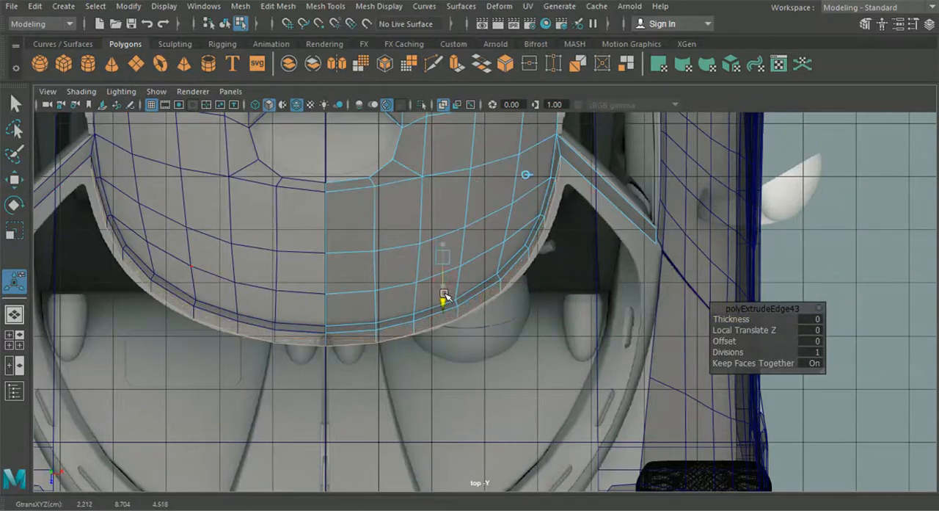
- In the side view, lower the newly extruded border edges to the upper line of the glass
click(18, 341)
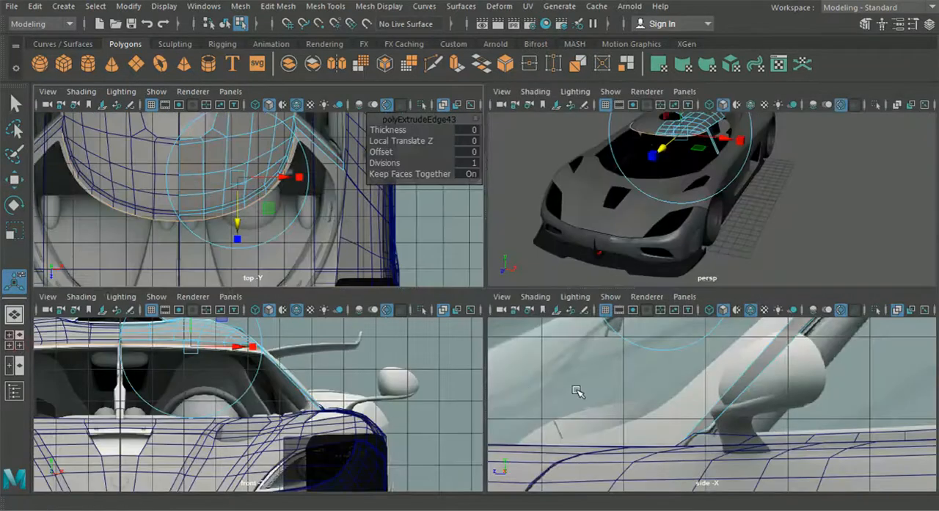
key(space)
scroll(505, 281, down, 4)
alt+middle_drag(503, 279, 545, 399)
scroll(437, 319, up, 3)
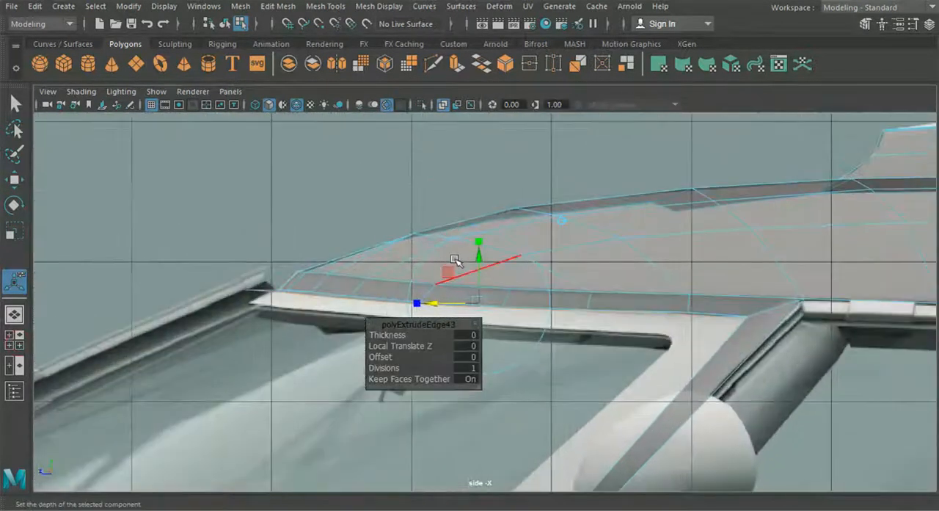
drag(479, 260, 482, 274)
- Lower individual vertices along the new strip's bottom edge to follow the glass outline
right_drag(399, 275, 331, 106)
scroll(420, 286, up, 3)
click(21, 182)
scroll(267, 281, up, 3)
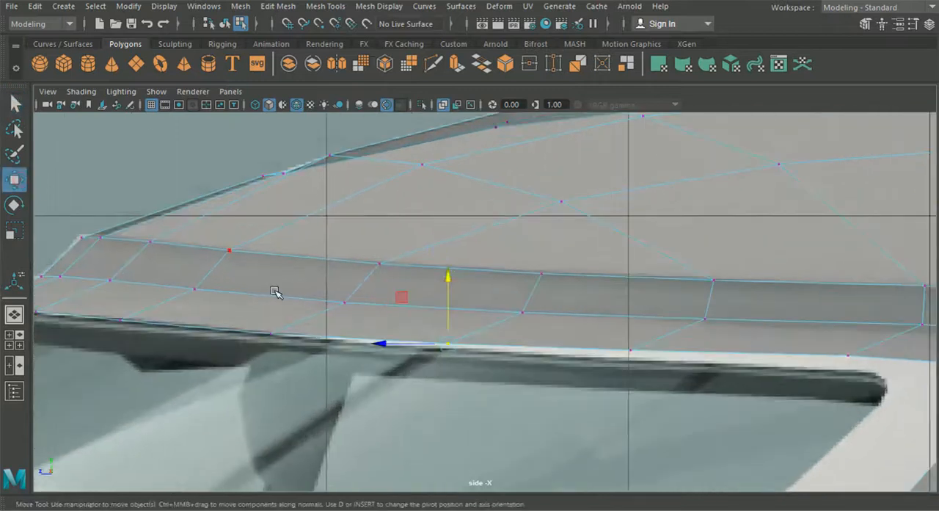
drag(296, 355, 302, 358)
drag(411, 328, 470, 359)
drag(449, 275, 449, 279)
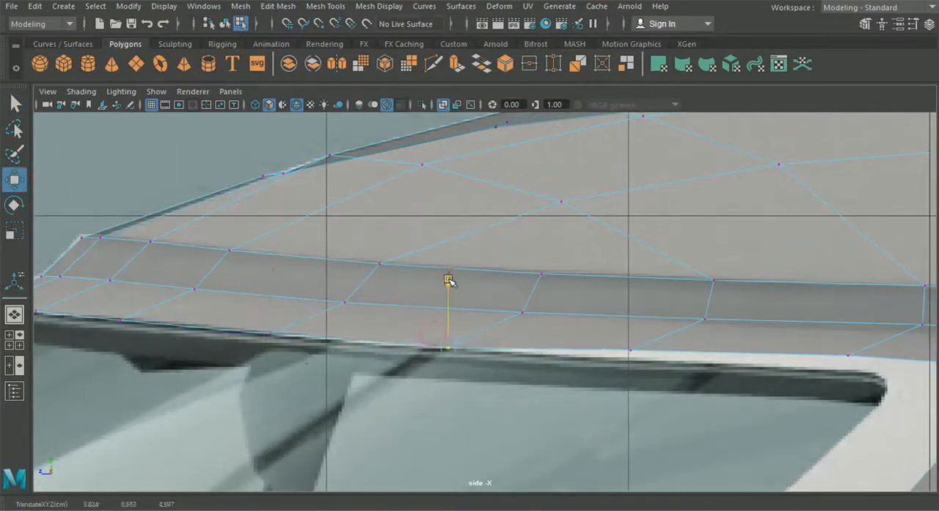
drag(619, 324, 649, 361)
drag(630, 284, 629, 295)
- Place the new strip's rear end vertex at the glass's upper corner and slide the neighbouring vertex forward
alt+middle_drag(630, 301, 362, 234)
drag(622, 302, 624, 304)
drag(581, 283, 563, 296)
click(710, 296)
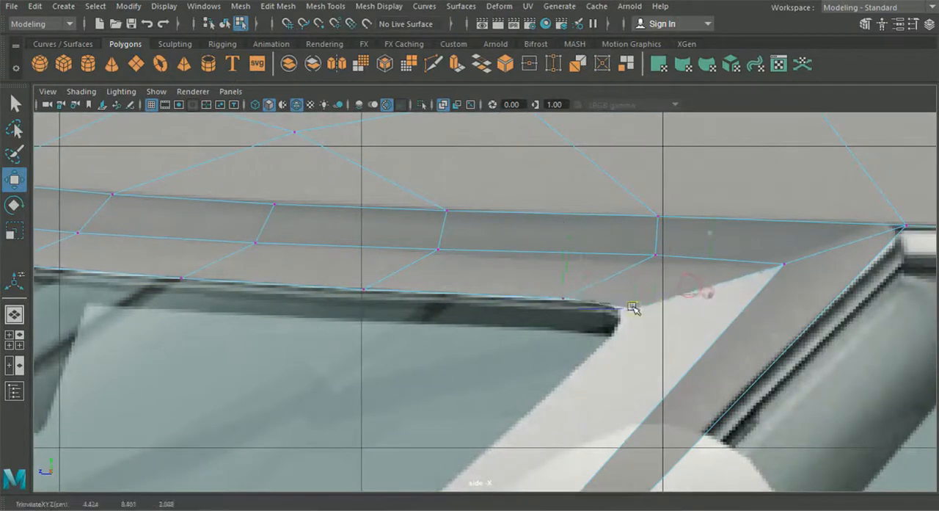
drag(563, 300, 509, 301)
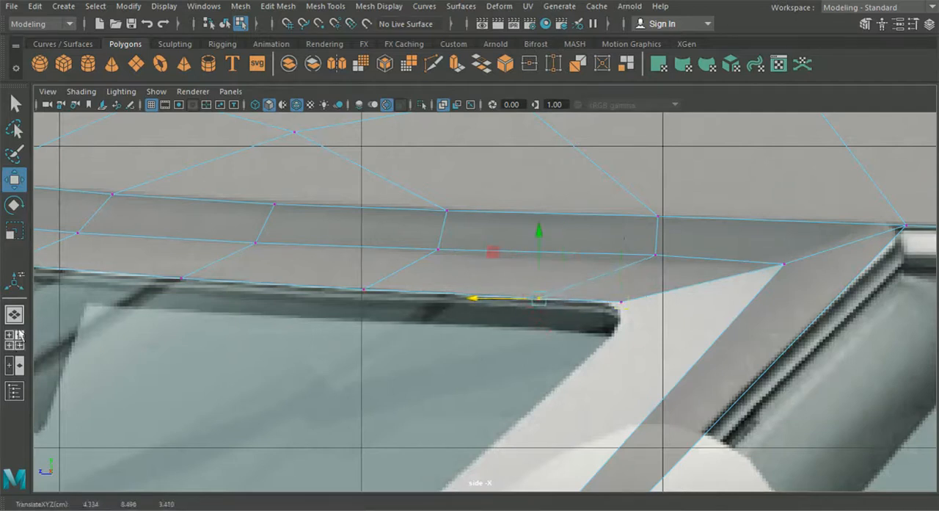
- In the top view, move the strip's outer vertices near the glass's upper corner outward onto the windscreen outline
click(19, 335)
key(space)
alt+middle_drag(445, 186, 385, 222)
alt+right_drag(384, 222, 493, 212)
alt+middle_drag(492, 212, 449, 344)
alt+right_drag(449, 343, 507, 309)
drag(518, 189, 470, 156)
drag(548, 174, 570, 178)
drag(569, 294, 457, 221)
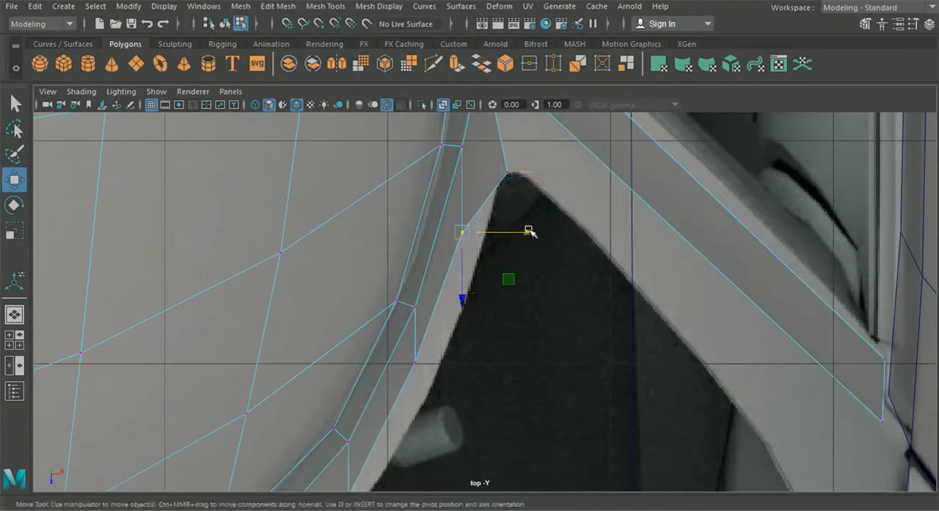
drag(533, 230, 558, 236)
mouse_move(560, 182)
mouse_down()
mouse_move(497, 159)
mouse_move(556, 175)
mouse_up()
- Slide the next outer vertices along the side of the roof strip outward to follow the curved glass outline
alt+middle_drag(512, 340, 569, 256)
drag(556, 308, 500, 275)
alt+middle_drag(484, 393, 548, 294)
drag(516, 345, 462, 311)
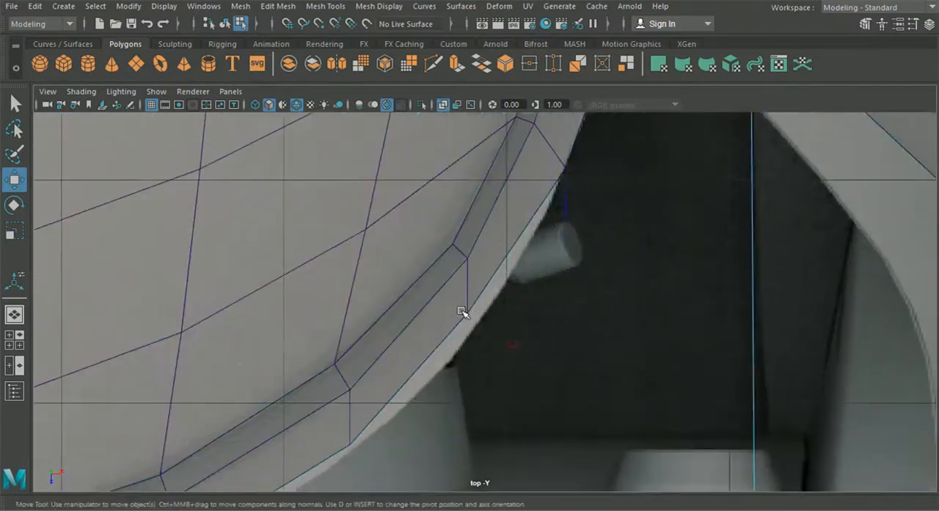
drag(506, 344, 462, 311)
drag(470, 312, 499, 296)
alt+middle_drag(585, 222, 567, 341)
drag(578, 319, 554, 271)
alt+middle_drag(574, 237, 566, 309)
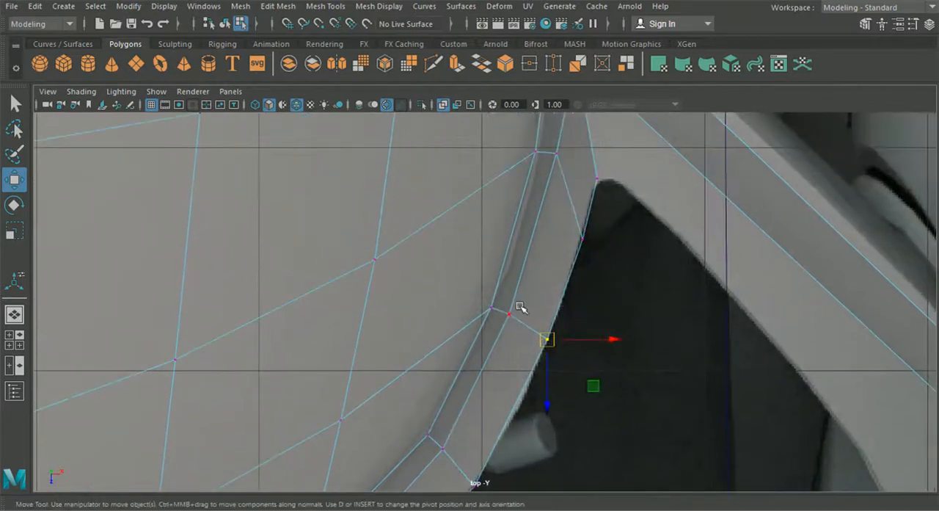
drag(516, 318, 517, 320)
drag(510, 314, 509, 316)
- Shift the outer vertices around the roof strip's curved front corner sideways onto the glass outline
alt+middle_drag(450, 399, 524, 213)
alt+middle_drag(488, 379, 557, 222)
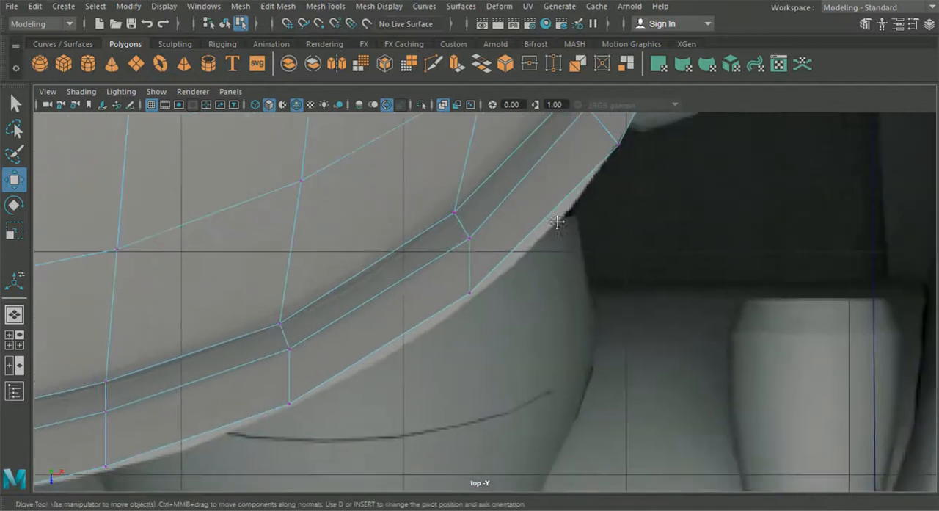
drag(460, 289, 504, 279)
alt+middle_drag(454, 331, 583, 270)
drag(443, 375, 445, 335)
alt+middle_drag(405, 385, 512, 314)
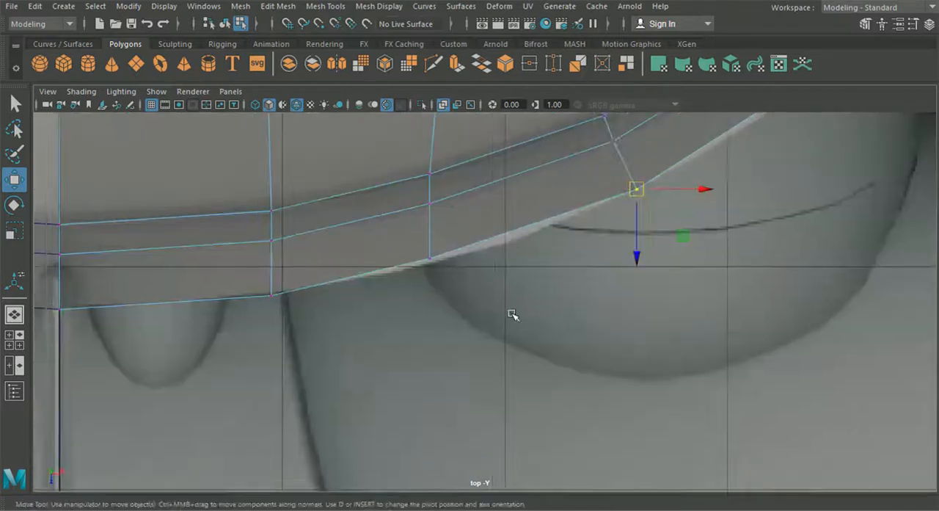
- Move the front border vertex nearer the centre outward and adjust the centre-line vertex to the reference edge
drag(422, 254, 465, 258)
click(431, 205)
alt+middle_drag(393, 264, 587, 270)
drag(339, 367, 222, 300)
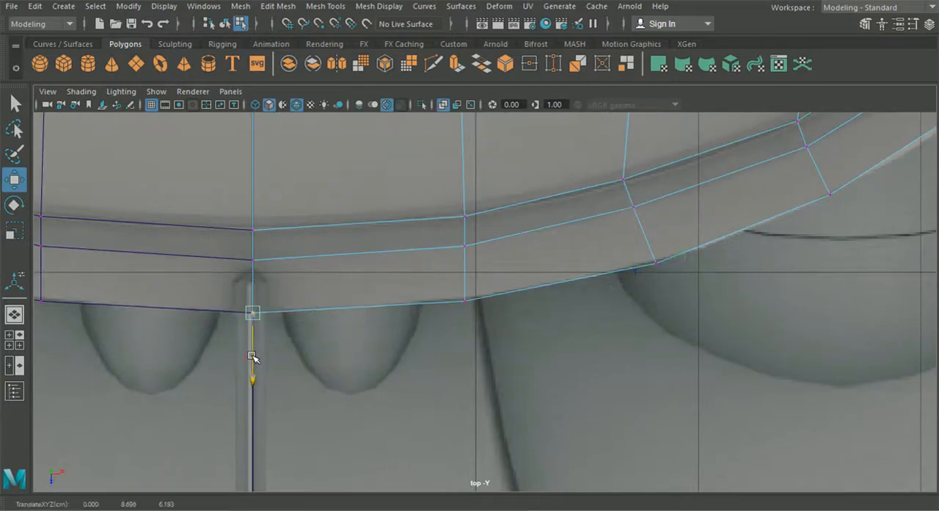
- Extrude the strip's short end edge beside the pillar top and pull it down along the pillar in the top view
click(14, 314)
scroll(302, 328, down, 5)
alt+drag(387, 323, 372, 298)
scroll(390, 312, up, 6)
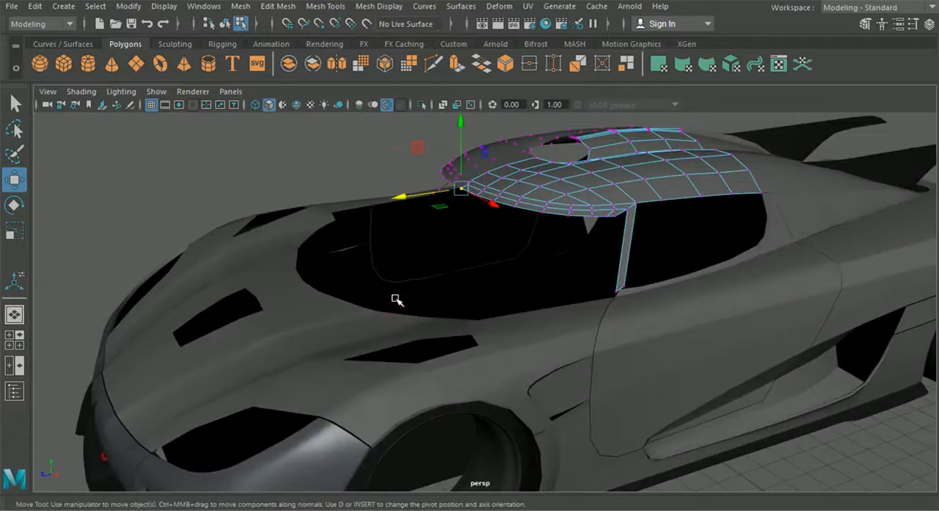
scroll(411, 279, down, 2)
click(15, 340)
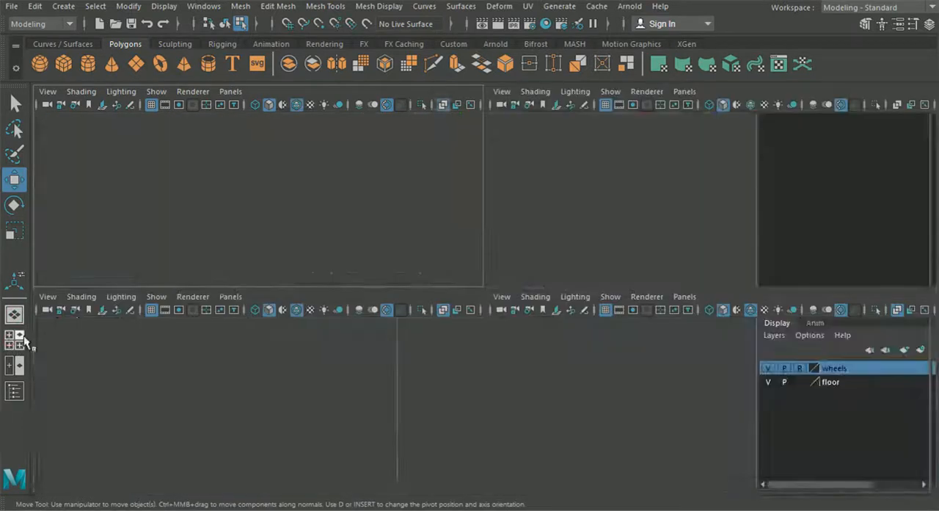
key(space)
scroll(430, 248, up, 6)
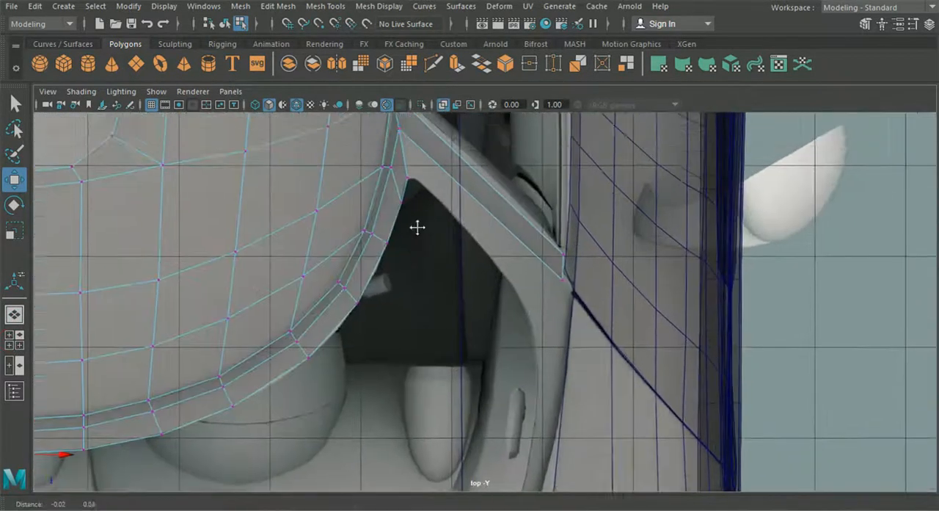
alt+middle_drag(418, 227, 419, 242)
right_drag(398, 179, 398, 74)
click(403, 166)
key(ctrl+e)
alt+middle_drag(509, 155, 515, 231)
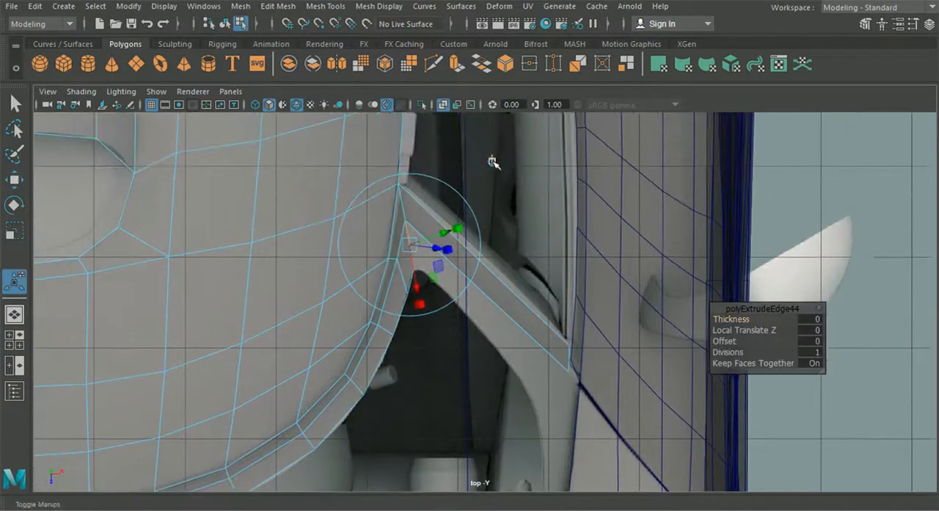
drag(412, 254, 562, 394)
- In the perspective view, move the extruded edge's pillar-side vertex to the pillar's lower corner and merge the two vertices
click(14, 315)
alt+drag(426, 376, 582, 344)
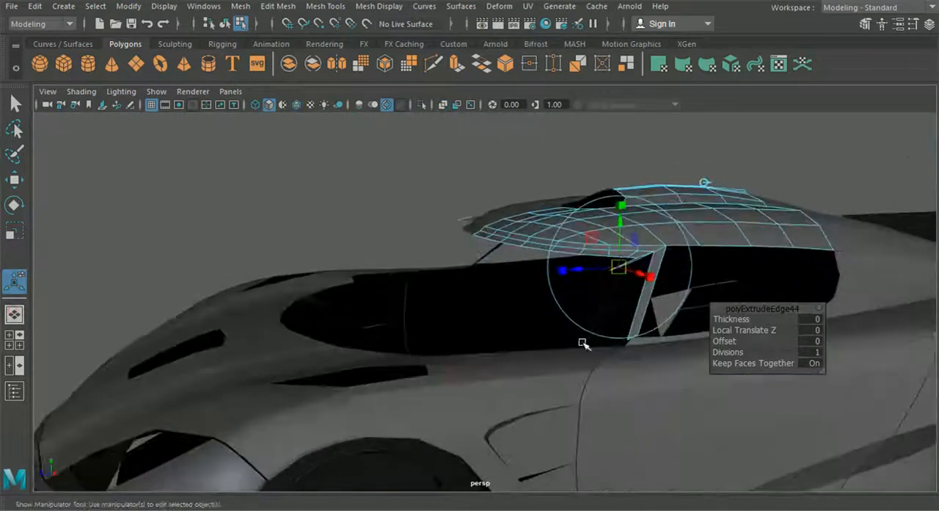
scroll(583, 344, up, 2)
alt+middle_drag(456, 327, 409, 323)
alt+drag(409, 324, 459, 200)
right_drag(458, 198, 419, 116)
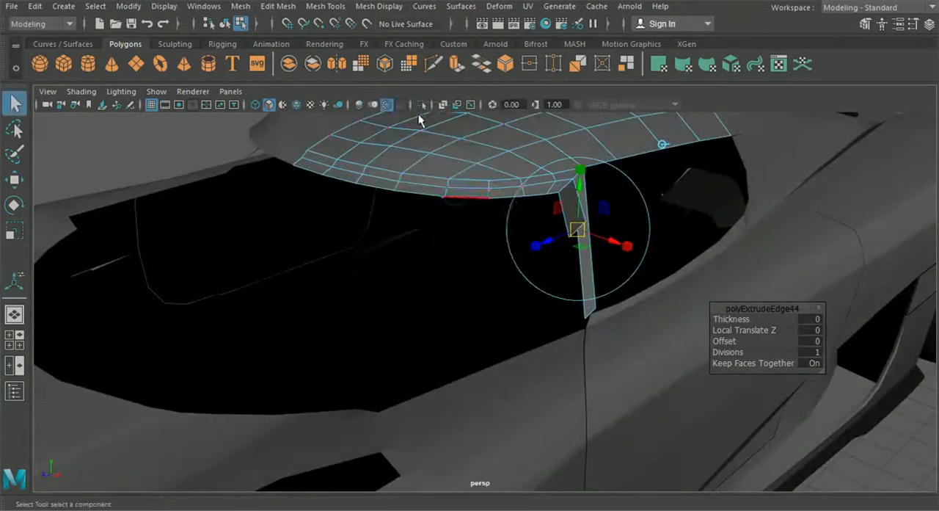
alt+drag(534, 213, 580, 231)
key(w)
scroll(510, 310, up, 4)
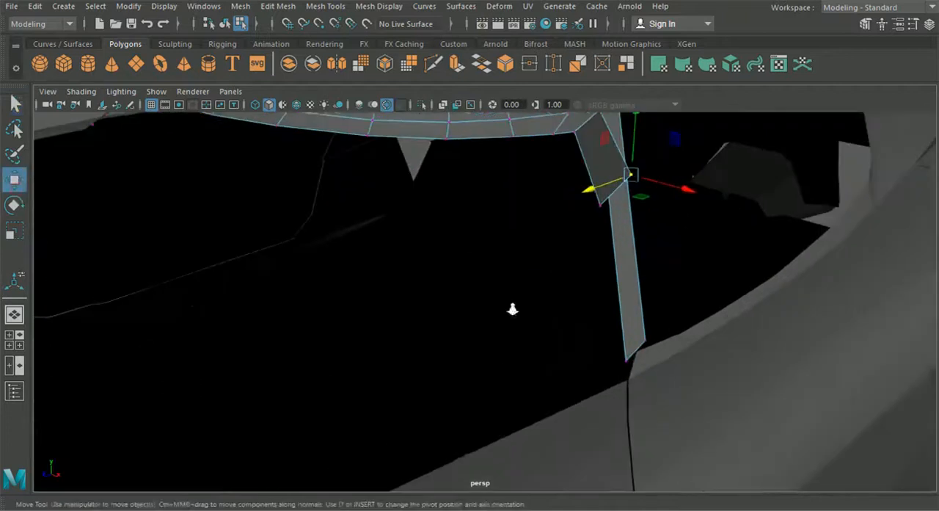
drag(623, 173, 615, 361)
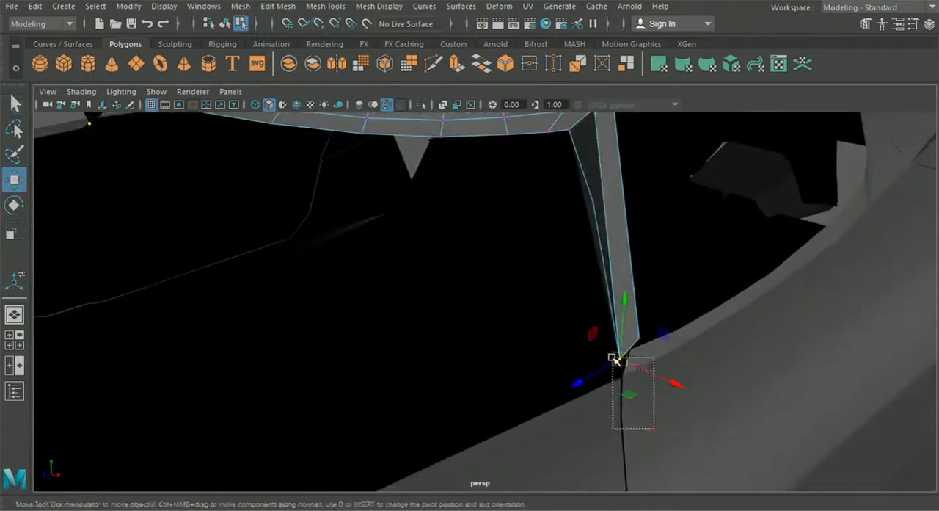
click(324, 7)
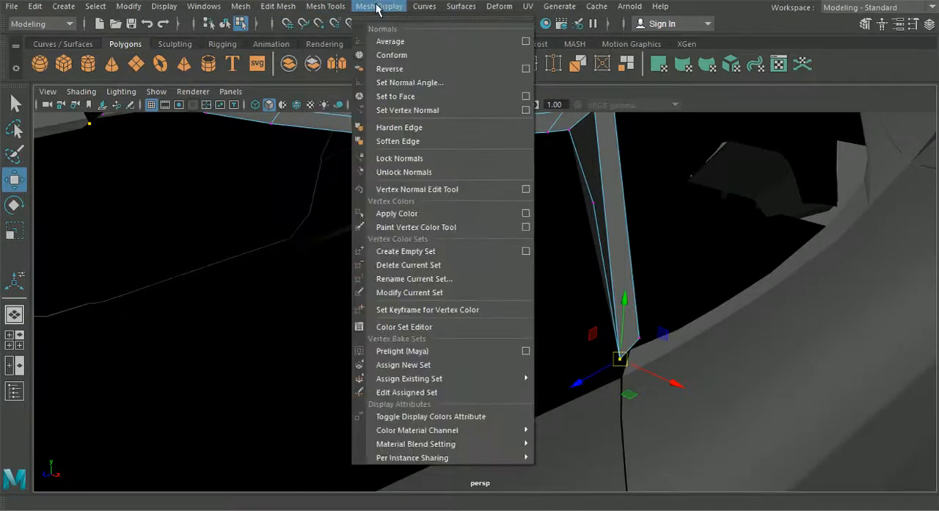
click(309, 138)
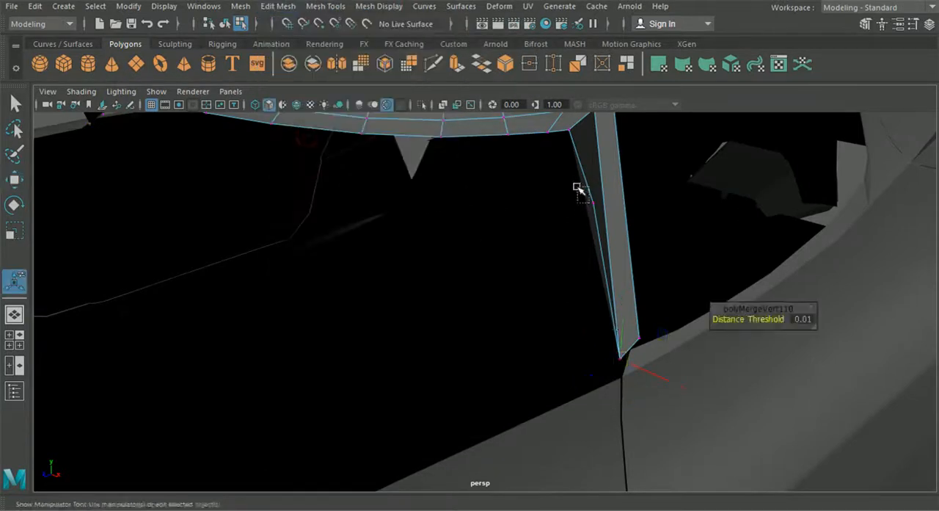
- Lower the new pillar face's free vertex to the height of the pillar's base
key(w)
drag(596, 217, 577, 387)
drag(659, 392, 643, 387)
drag(560, 377, 640, 388)
- In the top view, position the pillar face's free bottom vertex beside the inner edge of the car body
scroll(551, 374, down, 4)
scroll(602, 393, down, 4)
alt+drag(581, 396, 369, 390)
scroll(476, 386, down, 4)
click(14, 339)
key(space)
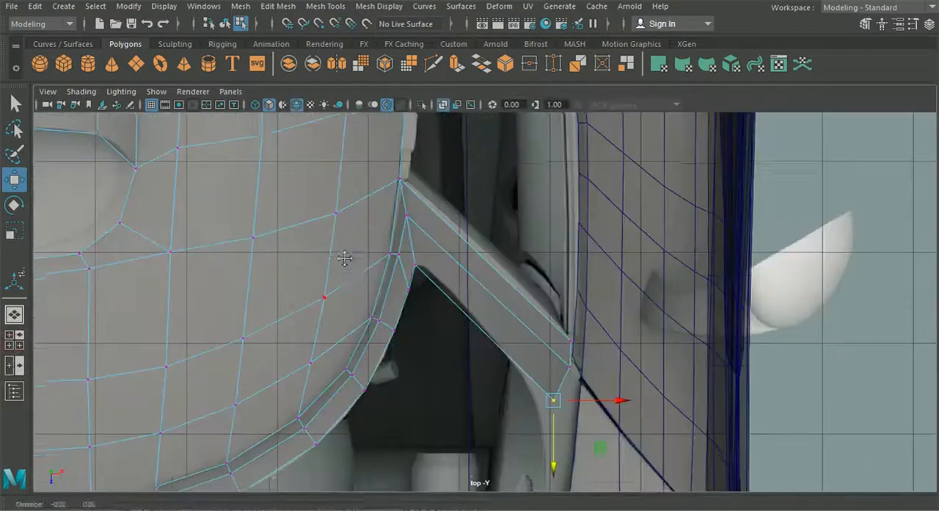
scroll(504, 335, up, 4)
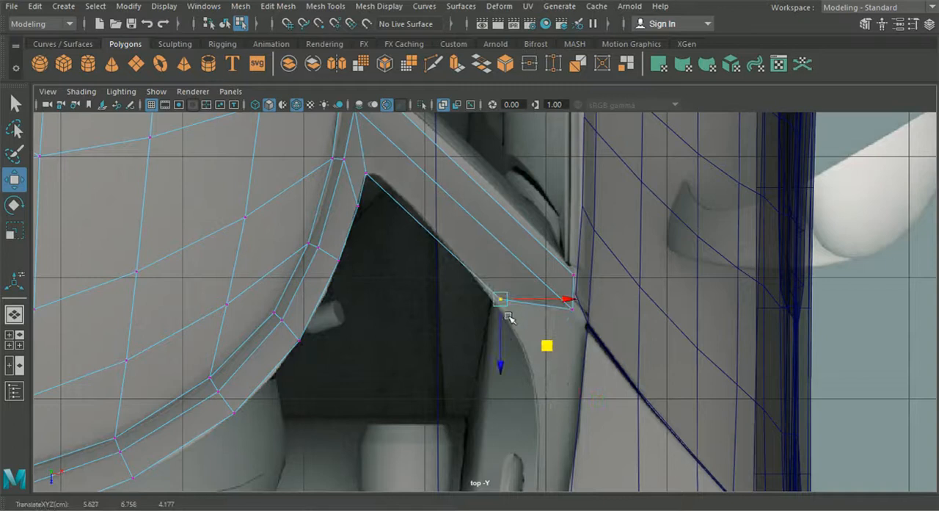
drag(500, 299, 569, 367)
- Examine the windscreen surround and the pillar's base against the top reference image and the neighbouring body mesh
alt+right_drag(569, 367, 473, 359)
alt+middle_drag(497, 436, 541, 281)
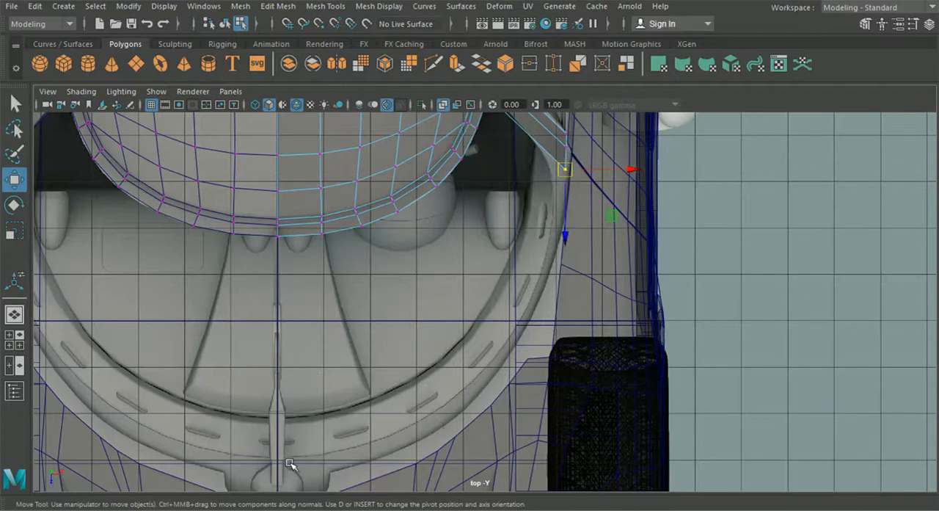
alt+middle_drag(281, 465, 203, 432)
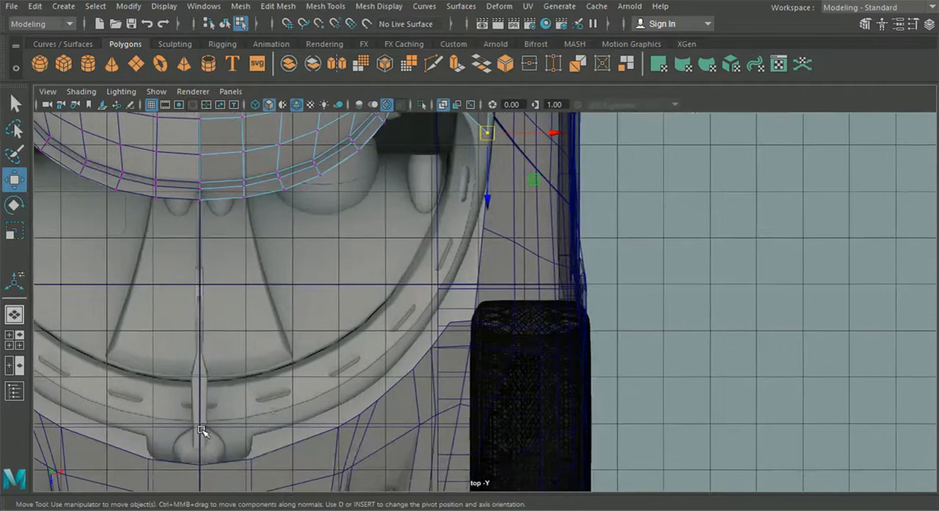
alt+middle_drag(404, 346, 408, 363)
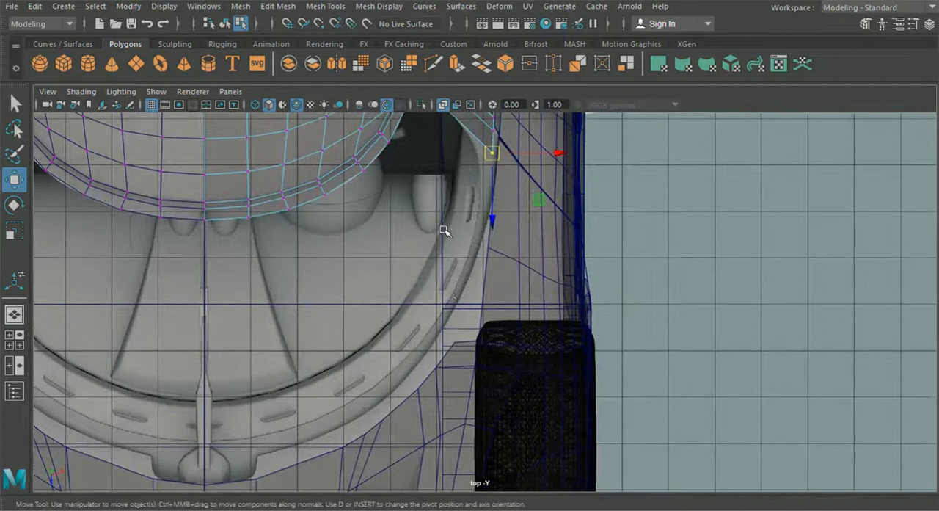
alt+middle_drag(444, 230, 428, 350)
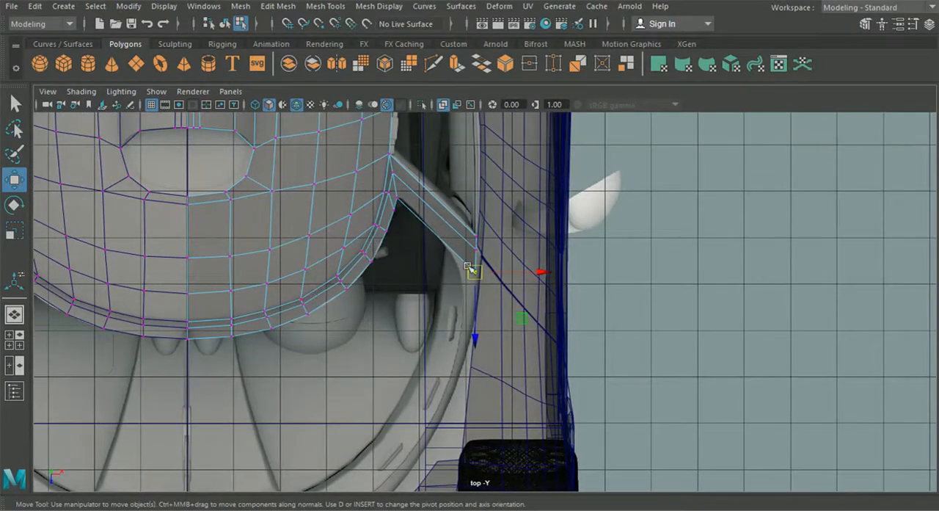
scroll(473, 269, up, 2)
scroll(482, 206, up, 2)
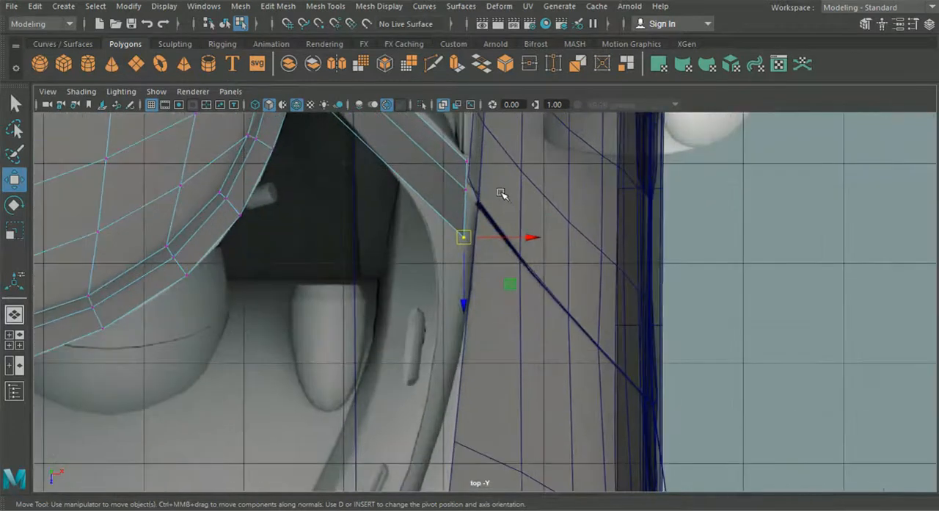
click(500, 183)
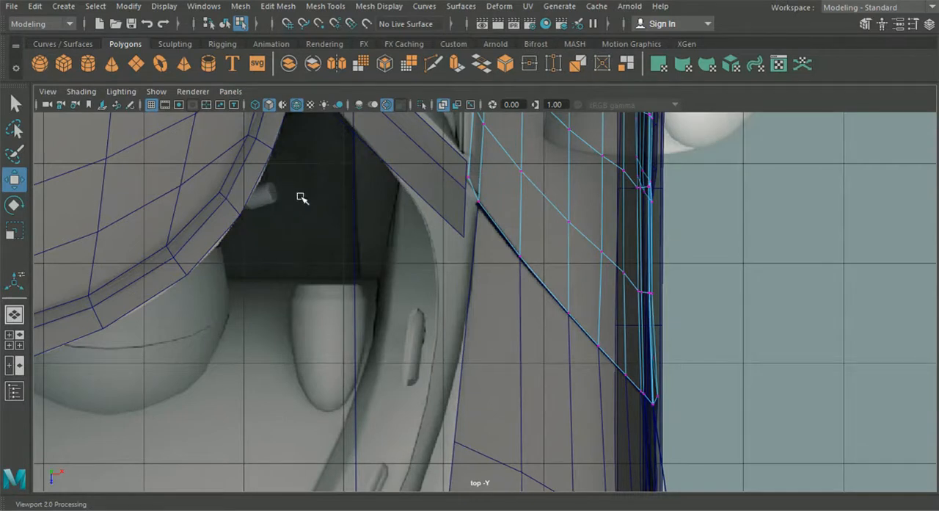
scroll(402, 191, up, 1)
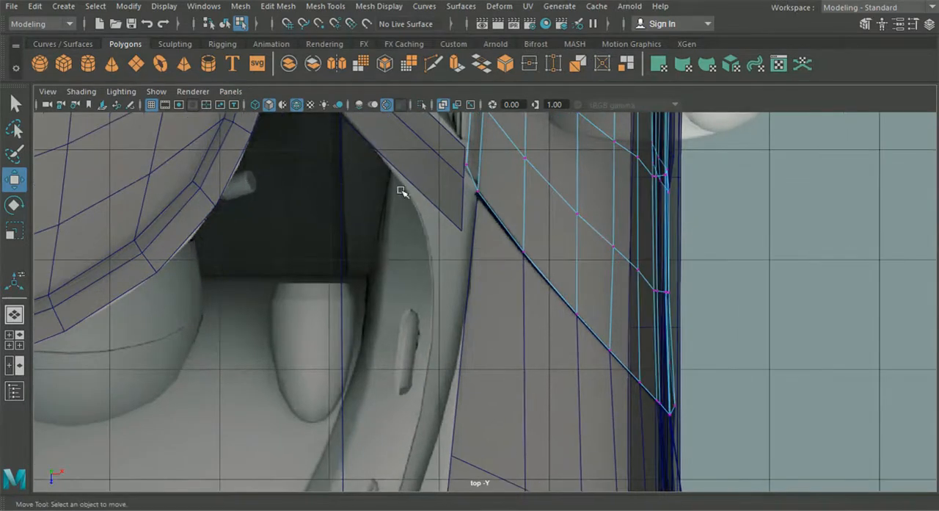
alt+middle_drag(437, 166, 444, 254)
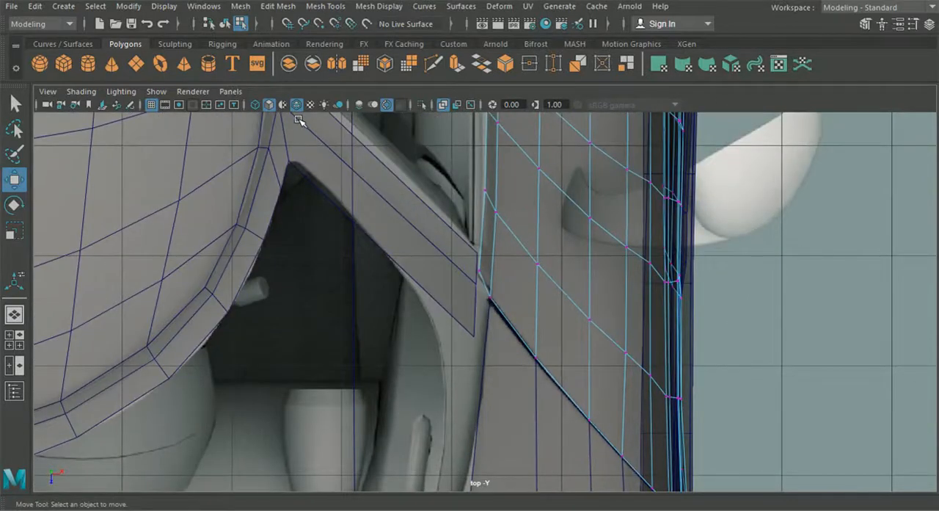
alt+middle_drag(300, 119, 327, 182)
click(302, 147)
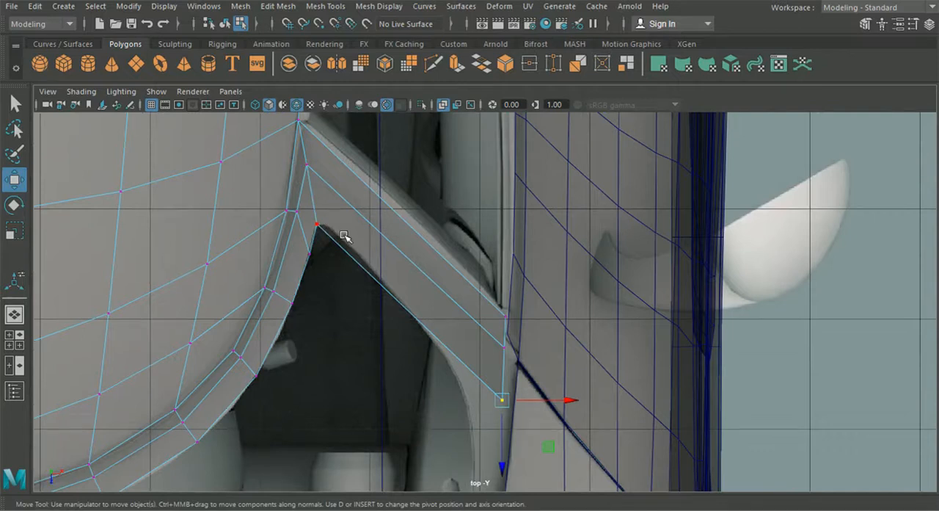
alt+middle_drag(357, 293, 376, 273)
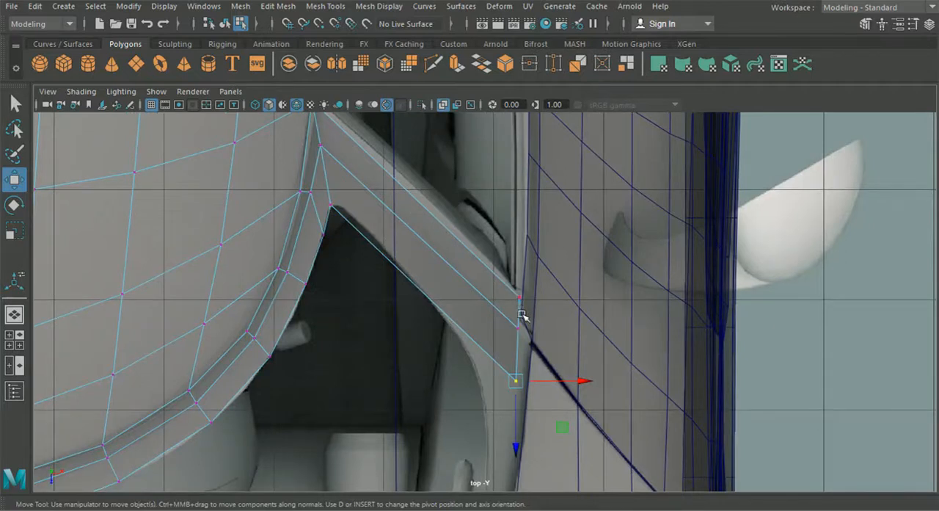
- Adjust the pillar's rear base vertex toward the body edge in the top view
scroll(523, 316, up, 2)
scroll(522, 316, up, 1)
click(546, 304)
drag(544, 298, 547, 296)
alt+middle_drag(547, 297, 571, 391)
- In the side view, lower the pillar's base vertices onto the upper edge of the car body
click(14, 339)
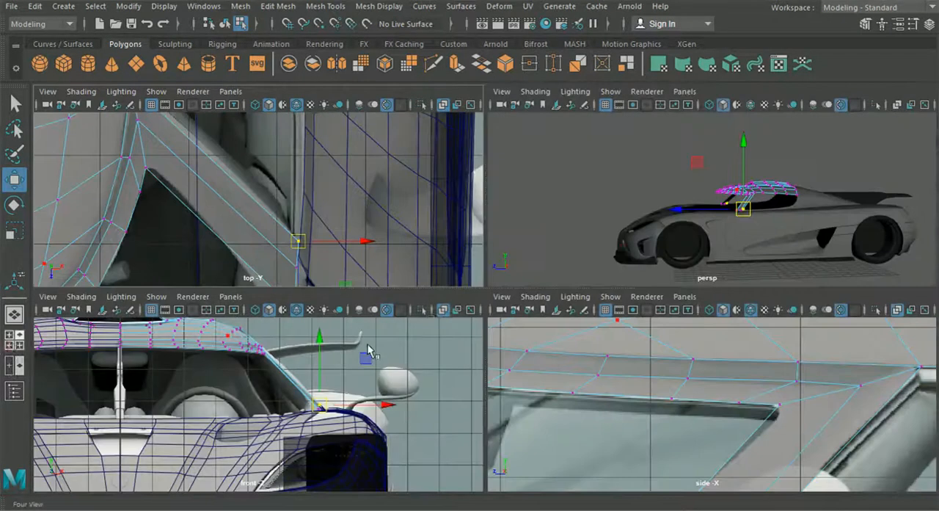
key(space)
scroll(371, 378, up, 5)
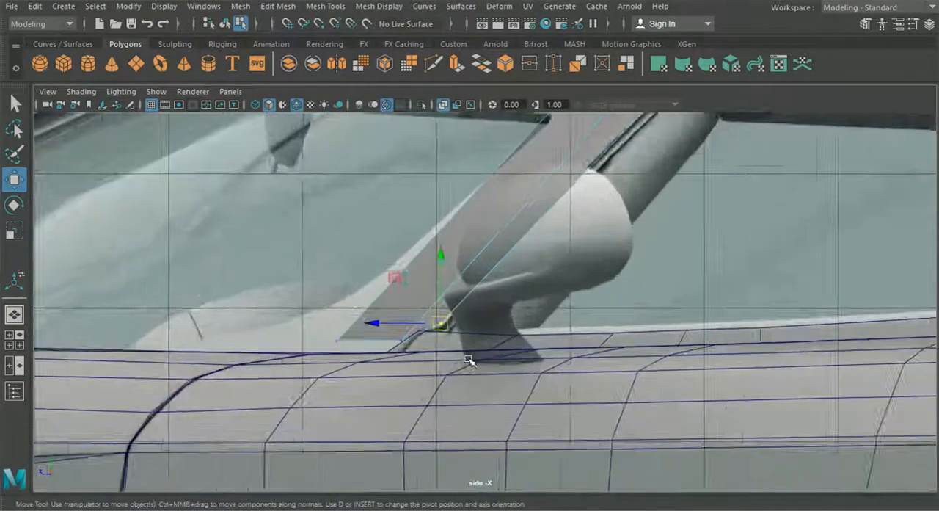
drag(371, 378, 353, 404)
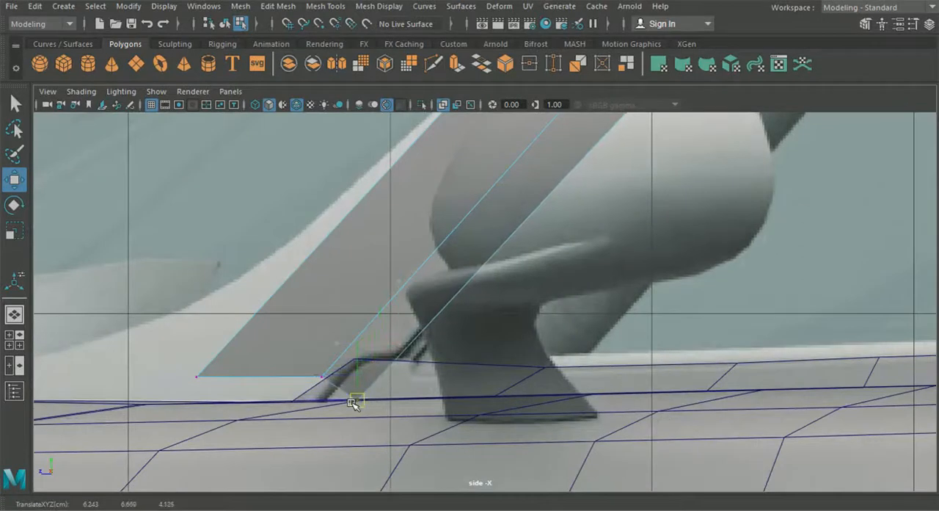
drag(286, 342, 298, 405)
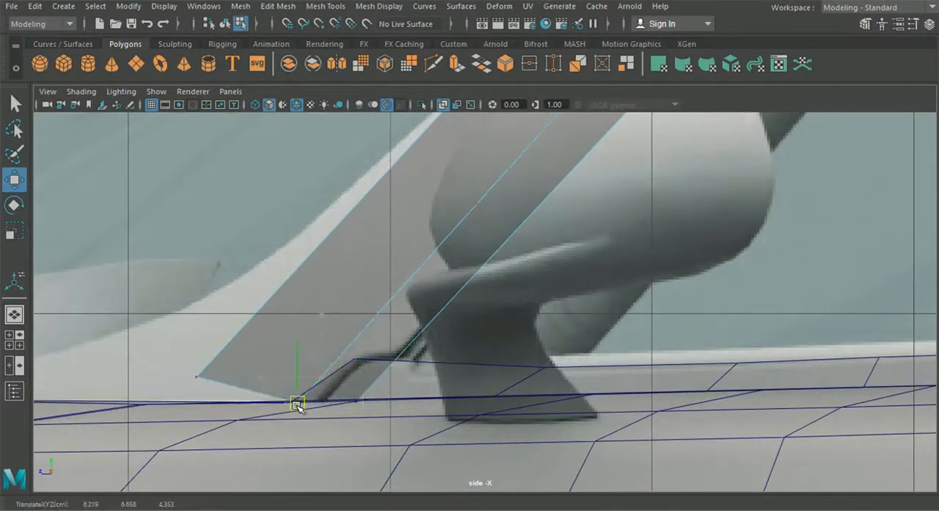
alt+right_drag(284, 400, 248, 422)
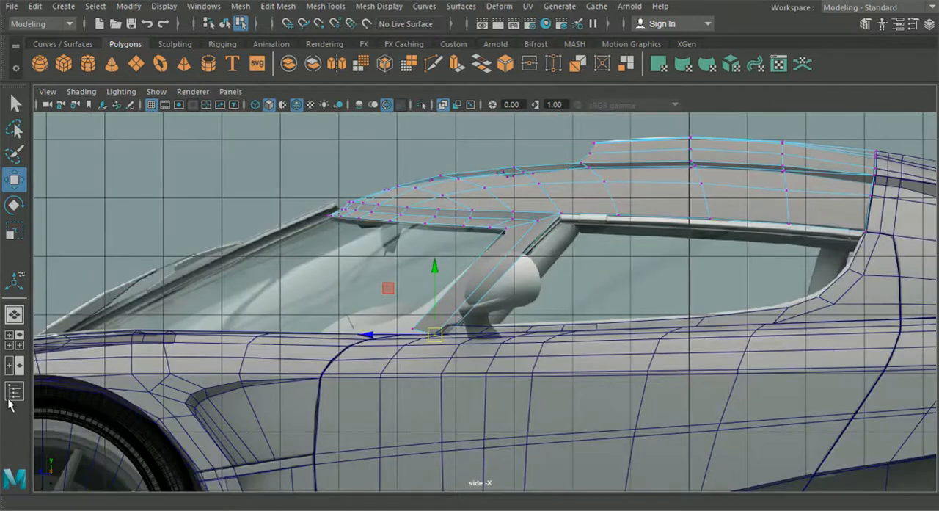
- In the top view, move the pillar's middle and rear base vertices outward to the body's edge
click(14, 339)
key(space)
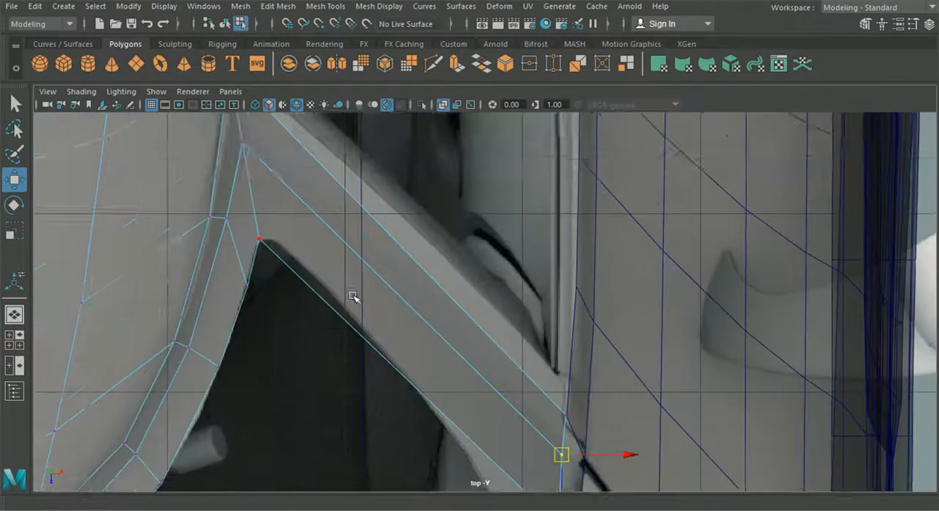
alt+middle_drag(597, 402, 579, 293)
scroll(580, 295, up, 1)
drag(650, 397, 544, 332)
drag(614, 352, 638, 357)
drag(618, 317, 640, 314)
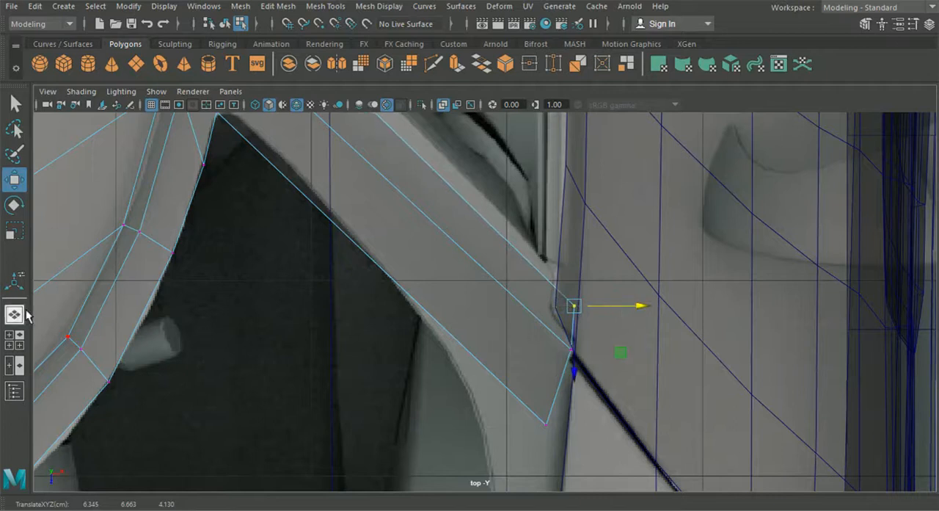
- Examine the fit of the pillar's base against the car body in the perspective view, with wireframe shown on the shaded mesh
click(14, 314)
alt+drag(348, 342, 590, 390)
scroll(593, 392, up, 5)
alt+middle_drag(594, 392, 448, 334)
scroll(506, 359, up, 4)
alt+drag(550, 370, 614, 412)
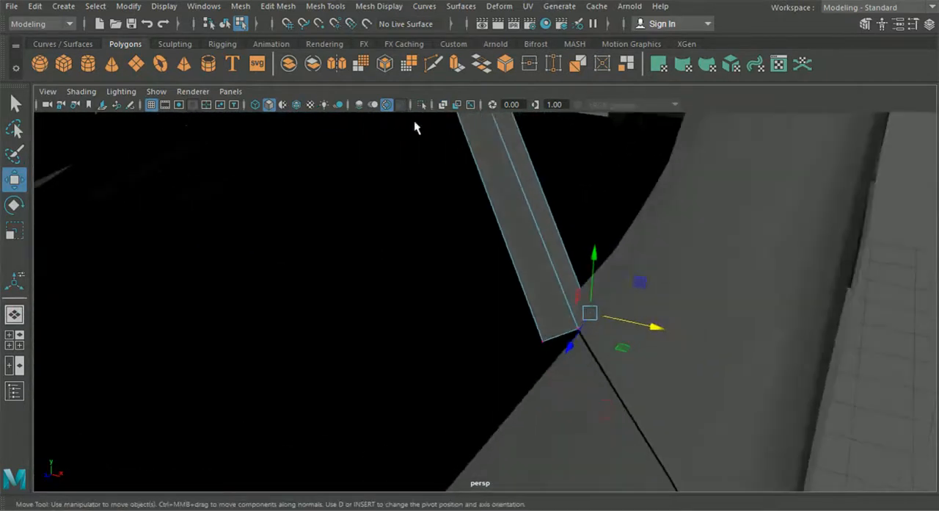
click(296, 105)
mouse_move(541, 311)
alt+mouse_down()
mouse_move(601, 315)
mouse_move(615, 292)
mouse_move(460, 304)
mouse_move(439, 324)
mouse_move(491, 335)
mouse_move(303, 310)
alt+mouse_up()
scroll(460, 306, down, 6)
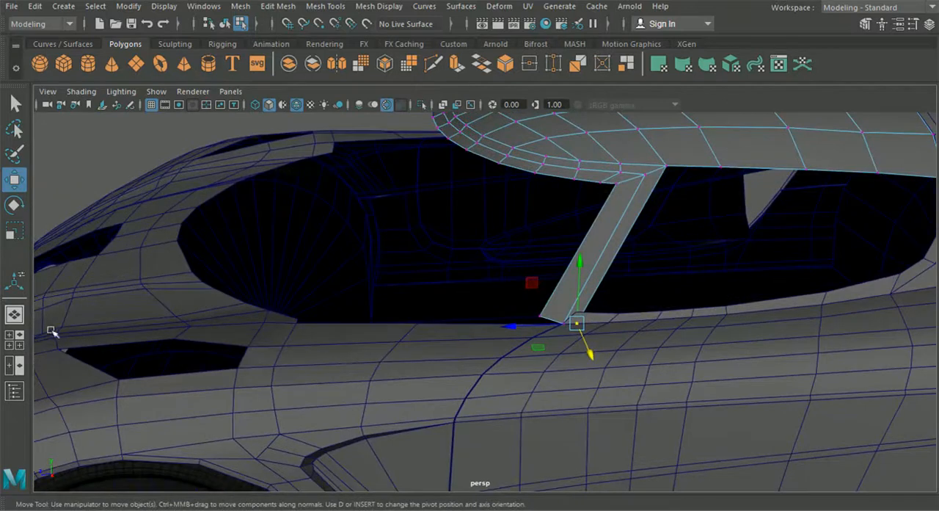
- In the top view, move the pillar's front base vertex outward to the body's edge
click(14, 339)
key(f)
key(space)
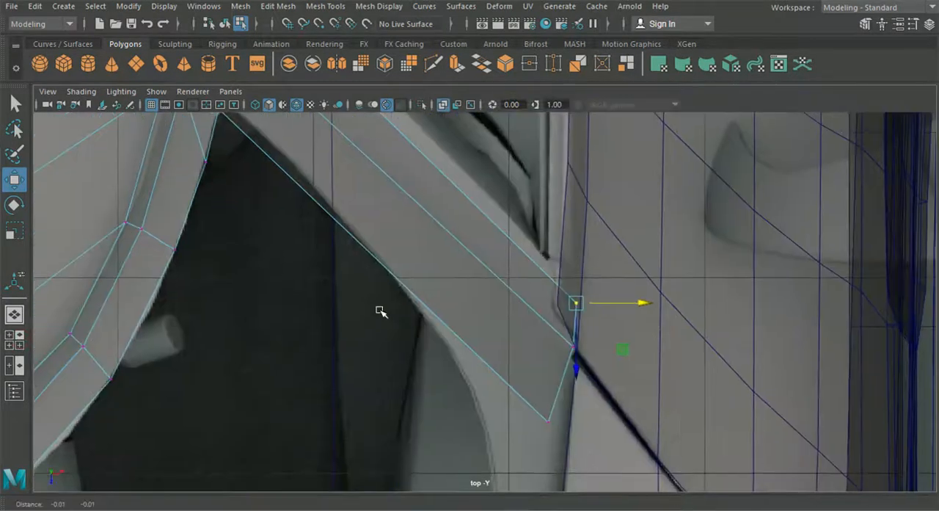
click(551, 411)
drag(625, 413, 639, 417)
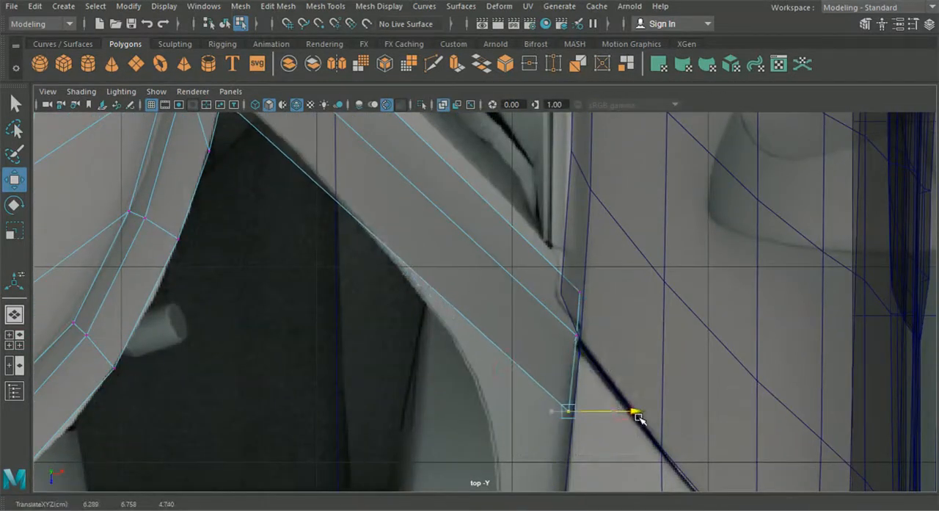
- In the side view, lower the pillar's front base vertex onto the upper edge of the car body
click(14, 339)
key(space)
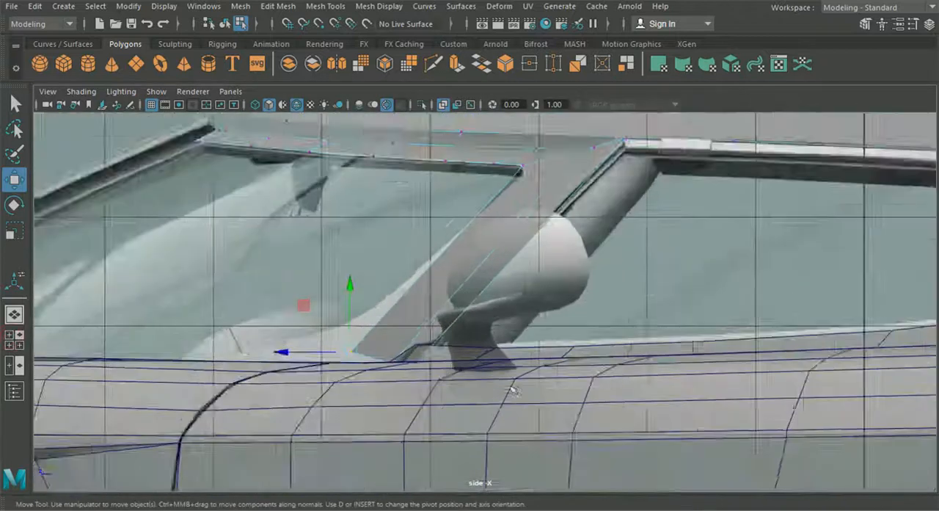
key(f)
drag(248, 321, 244, 348)
alt+middle_drag(264, 357, 389, 279)
alt+right_drag(390, 279, 451, 308)
alt+middle_drag(451, 309, 514, 268)
alt+right_drag(485, 272, 524, 290)
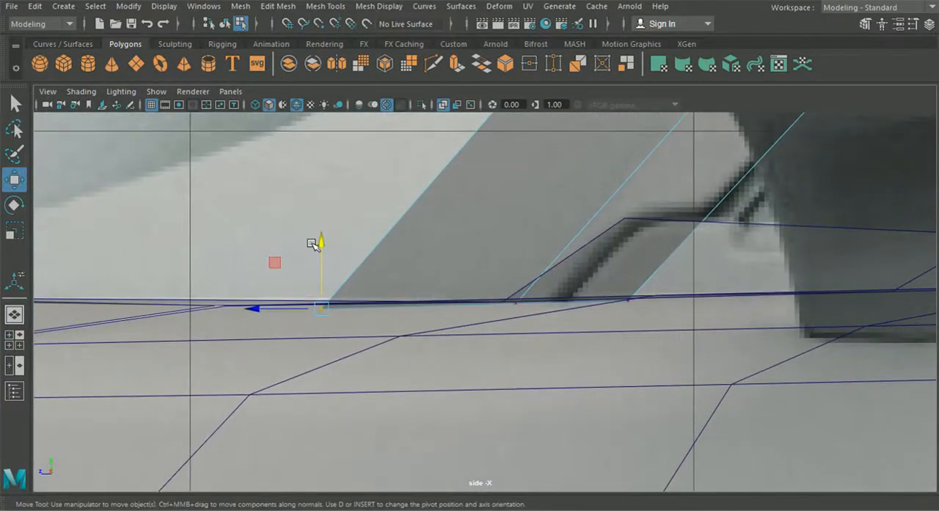
- Lower the pillar's middle and rear base vertices slightly to sit on the body's upper edge
click(516, 301)
drag(518, 241, 519, 248)
drag(709, 361, 611, 280)
drag(629, 234, 629, 242)
alt+right_drag(632, 247, 617, 276)
alt+middle_drag(616, 275, 621, 372)
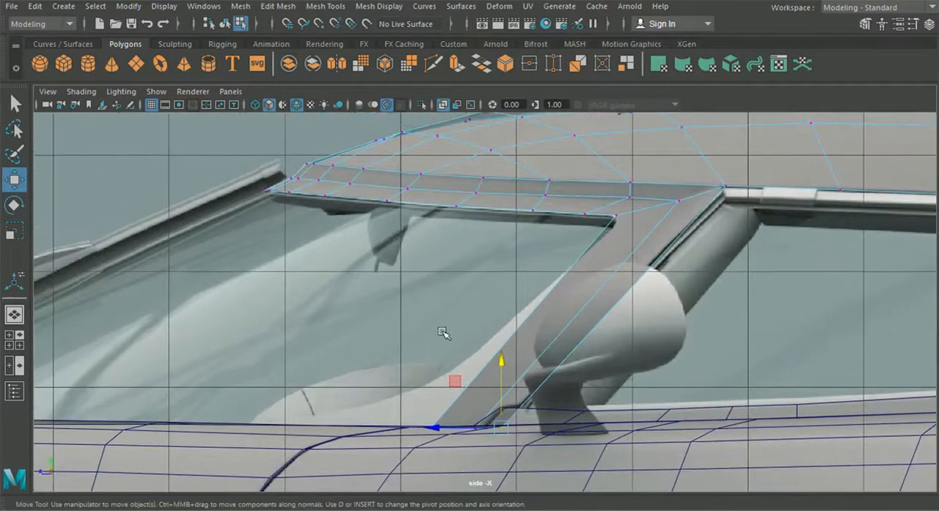
click(278, 6)
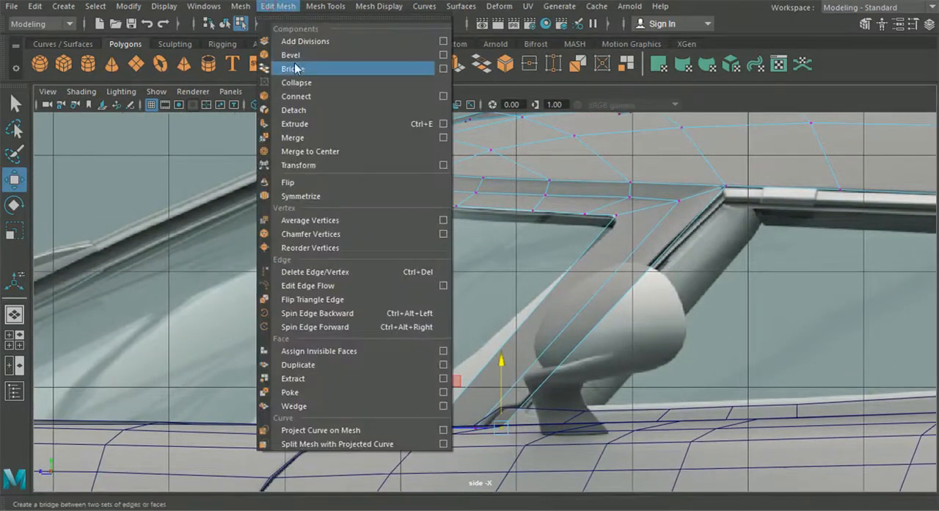
mouse_move(323, 7)
click(380, 151)
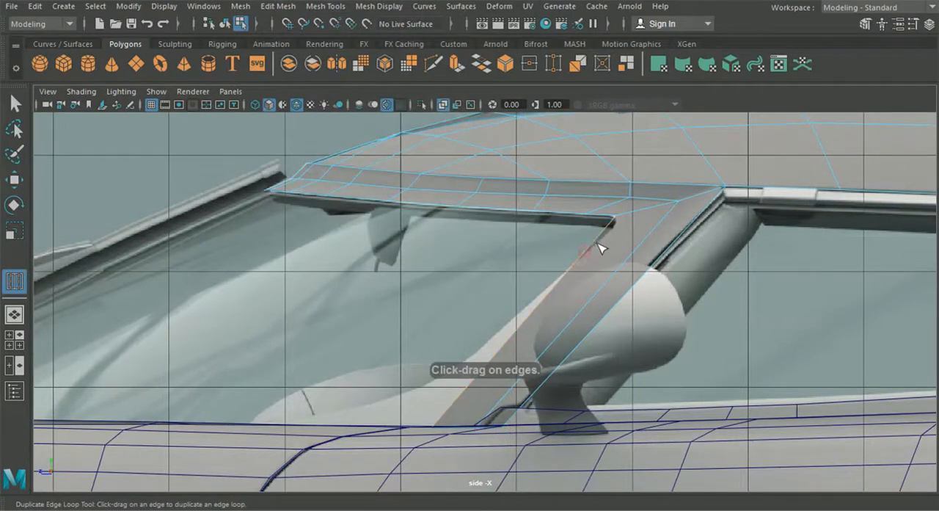
alt+middle_drag(638, 257, 577, 226)
scroll(577, 224, up, 1)
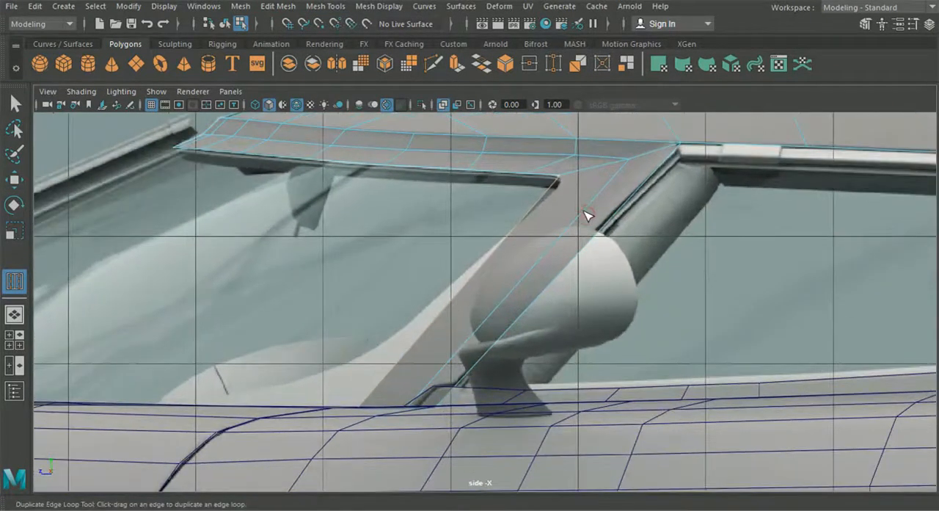
scroll(591, 220, up, 3)
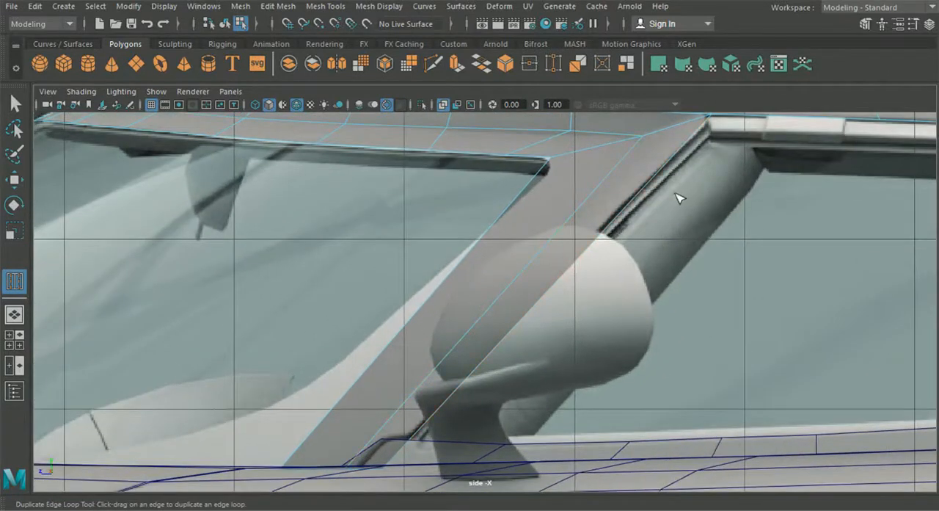
scroll(518, 208, down, 4)
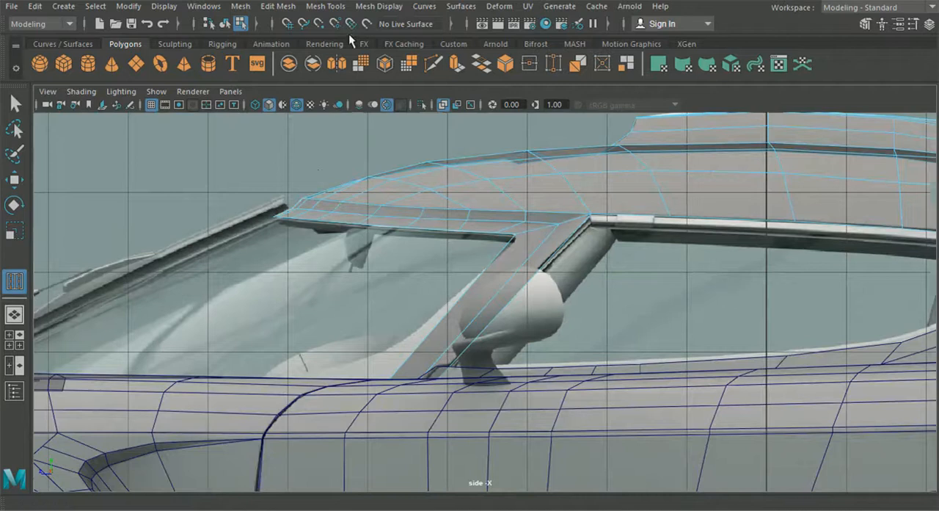
click(14, 103)
alt+middle_drag(323, 232, 259, 237)
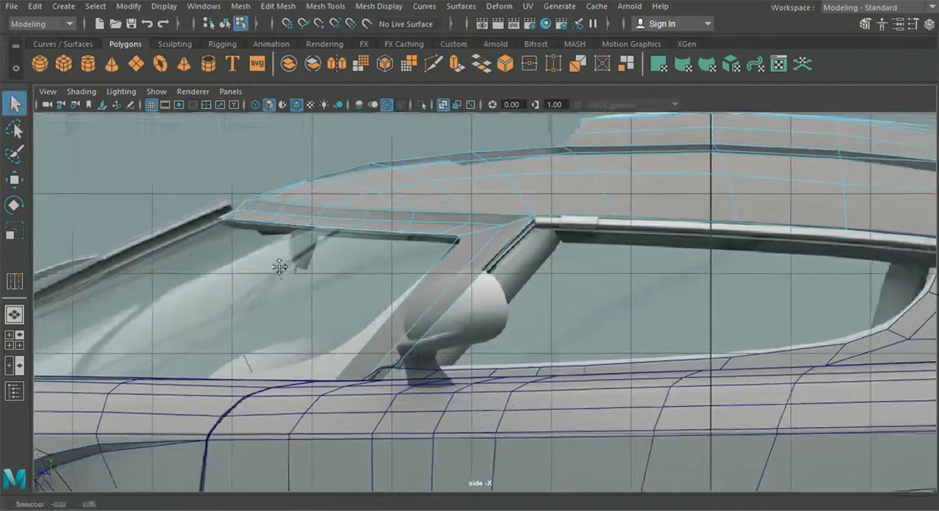
- Insert four edge loops across the windscreen pillar with the Multi-Cut tool, spaced from its base up to the roof corner
scroll(281, 265, up, 3)
click(434, 64)
alt+middle_drag(398, 339, 416, 296)
click(378, 331)
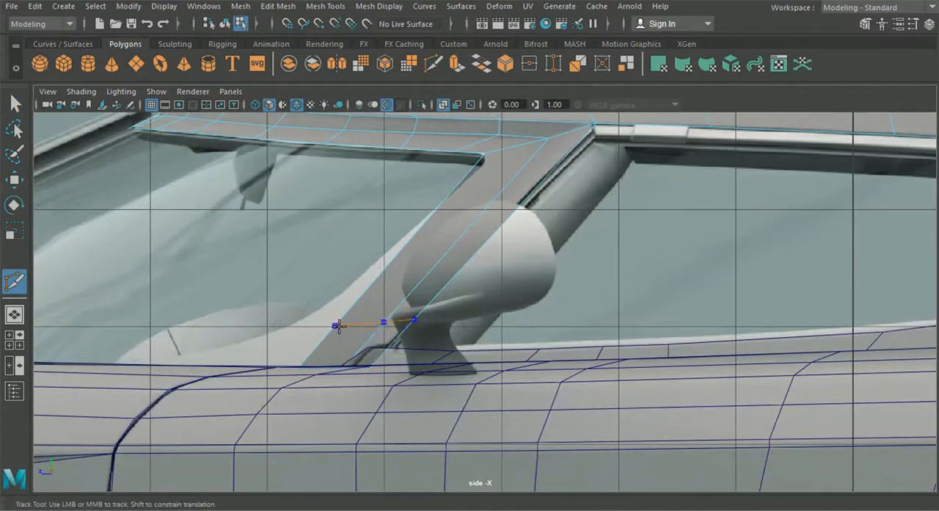
ctrl+click(332, 332)
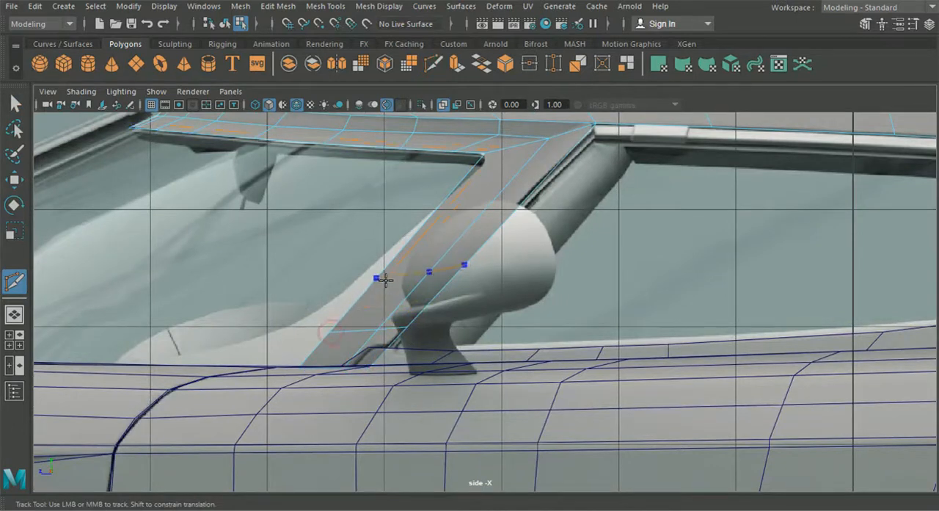
ctrl+click(384, 275)
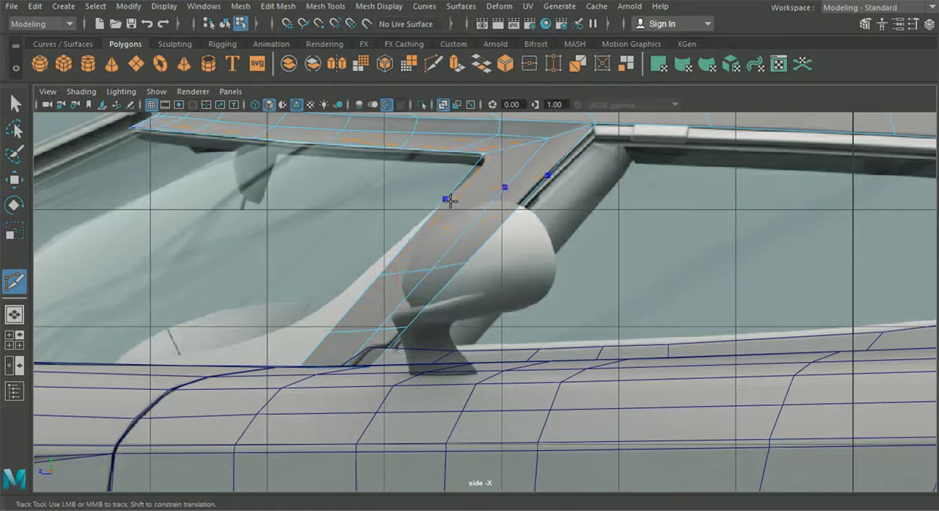
ctrl+click(477, 174)
- Move the window corner vertex and the uppermost pillar loop's front and middle vertices to follow the reference corner in the side view
click(14, 180)
alt+middle_drag(395, 194, 379, 262)
right_drag(459, 195, 401, 102)
scroll(552, 154, up, 4)
alt+middle_drag(553, 155, 550, 196)
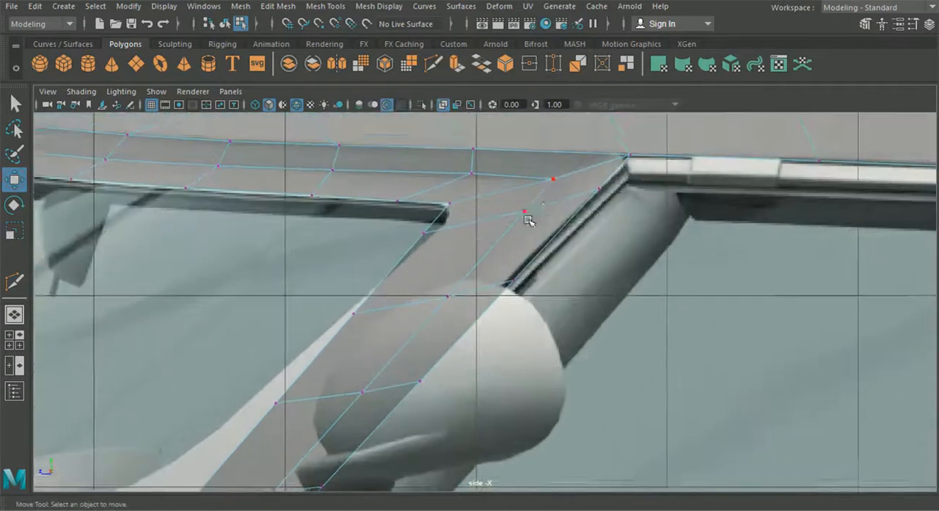
scroll(527, 220, up, 2)
drag(399, 206, 430, 222)
drag(356, 220, 384, 222)
click(440, 185)
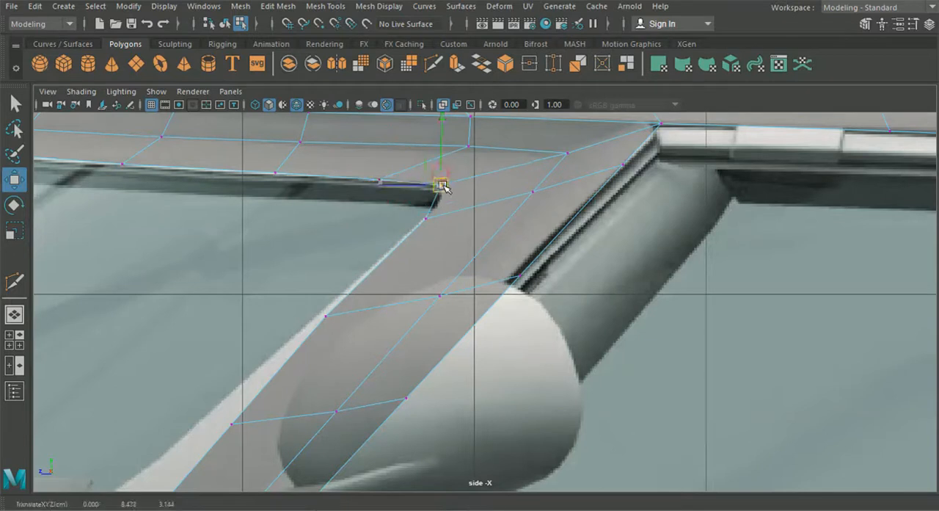
click(532, 190)
drag(535, 192, 535, 201)
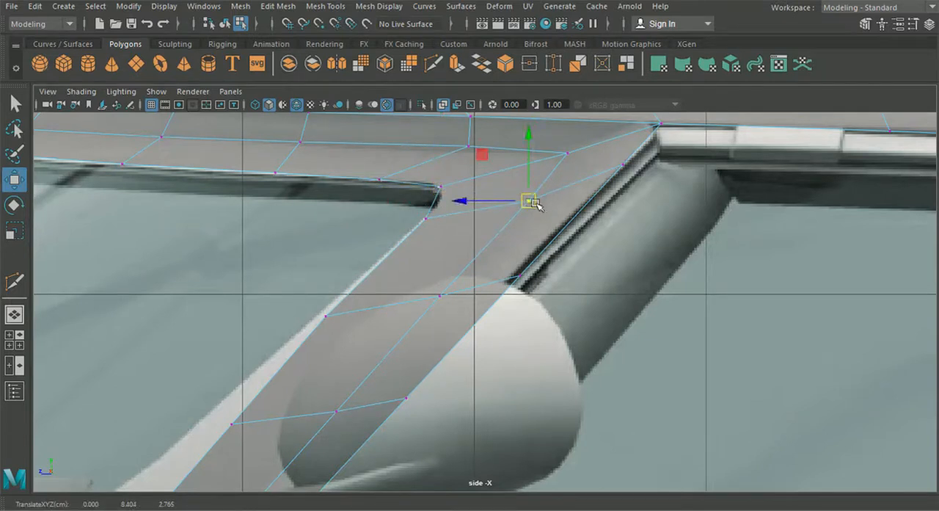
- Shift the rear-edge vertices of the three lower pillar loops forward to match the pillar's rear edge in the reference
click(622, 164)
drag(576, 287, 494, 262)
alt+middle_drag(478, 349, 537, 240)
drag(462, 266, 438, 274)
drag(392, 420, 357, 396)
drag(350, 403, 342, 403)
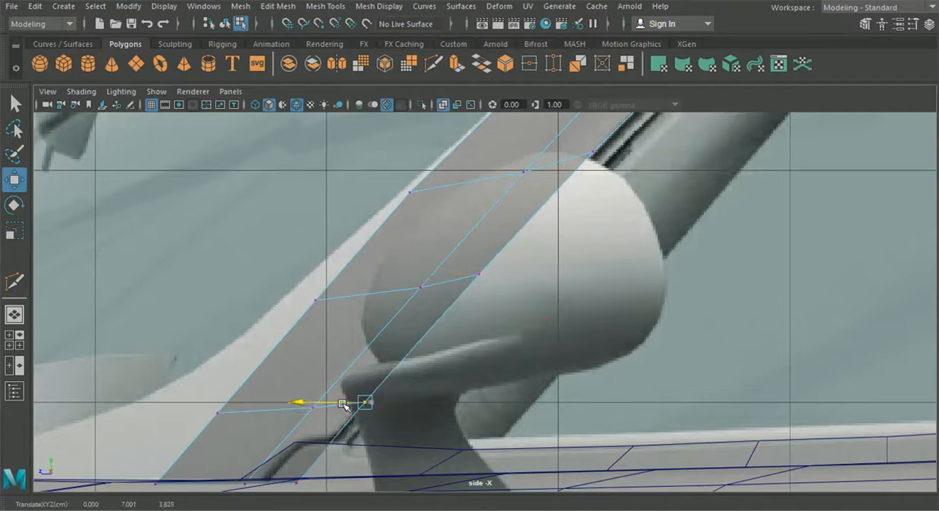
alt+middle_drag(370, 385, 366, 454)
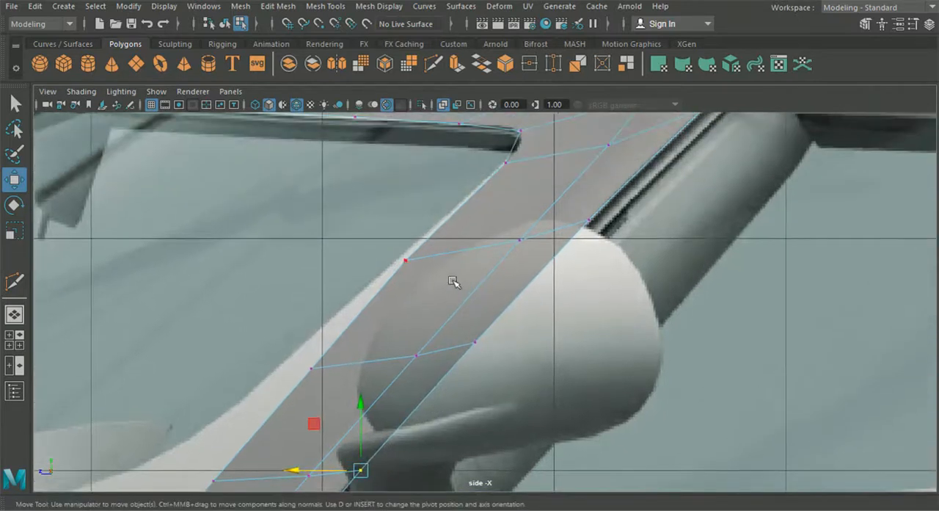
- Move the middle vertices of the three lower pillar loops and the middle base vertex forward to smooth the centre line
drag(516, 250, 470, 242)
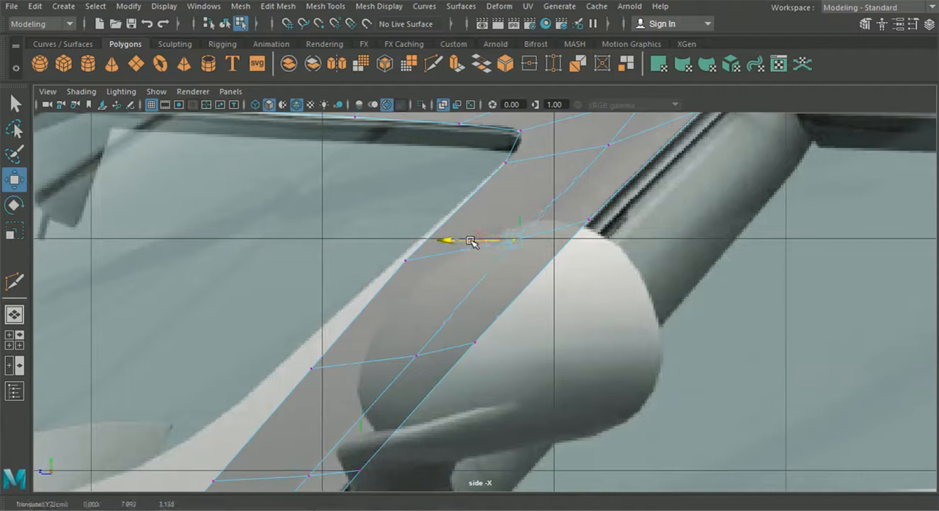
alt+middle_drag(471, 347, 511, 250)
drag(439, 248, 466, 272)
alt+middle_drag(463, 285, 489, 327)
drag(441, 300, 419, 297)
scroll(572, 273, down, 5)
scroll(496, 296, up, 3)
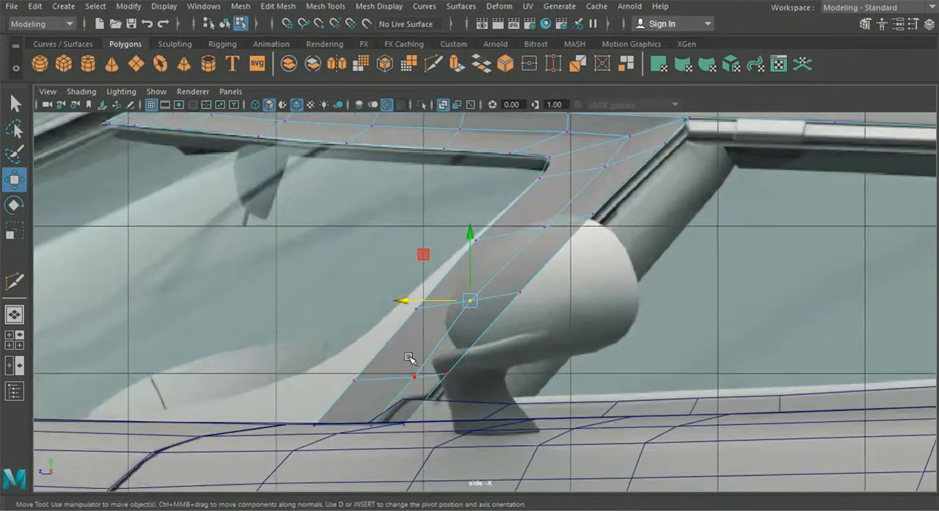
drag(410, 381, 419, 386)
shift+drag(353, 412, 324, 402)
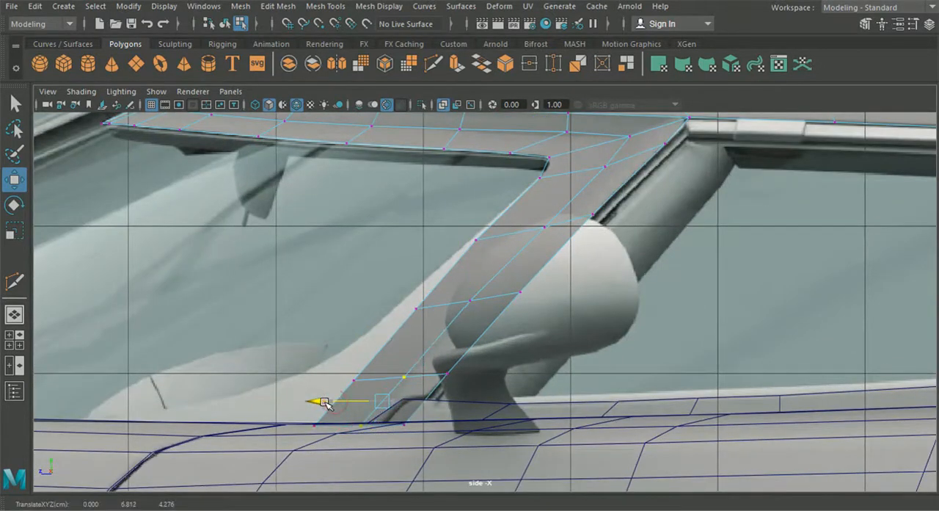
- Move the pillar's lower front-edge vertices and front base vertex forward to follow the flared windscreen corner in the reference
drag(445, 209, 262, 378)
click(314, 425)
drag(261, 427, 235, 427)
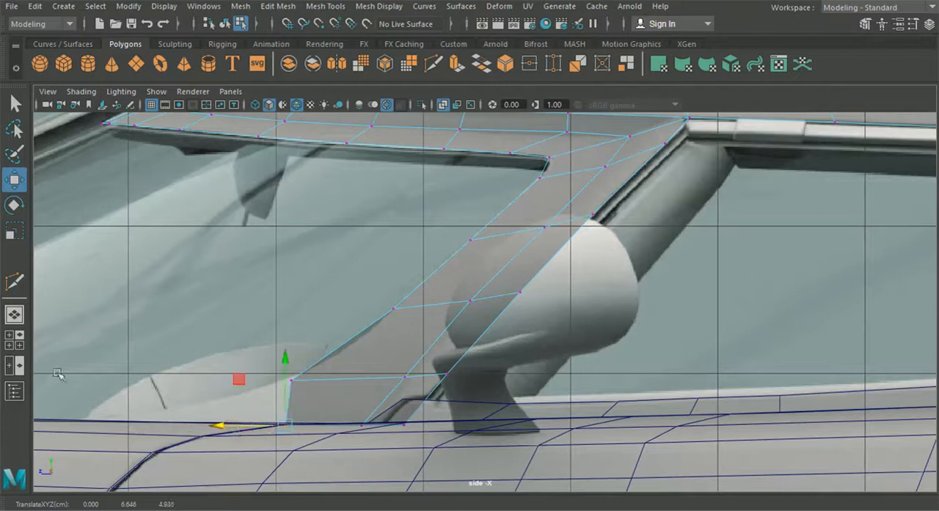
- In the top view, adjust the front and middle vertices of the second pillar loop from the roof to match the reference
key(space)
key(space)
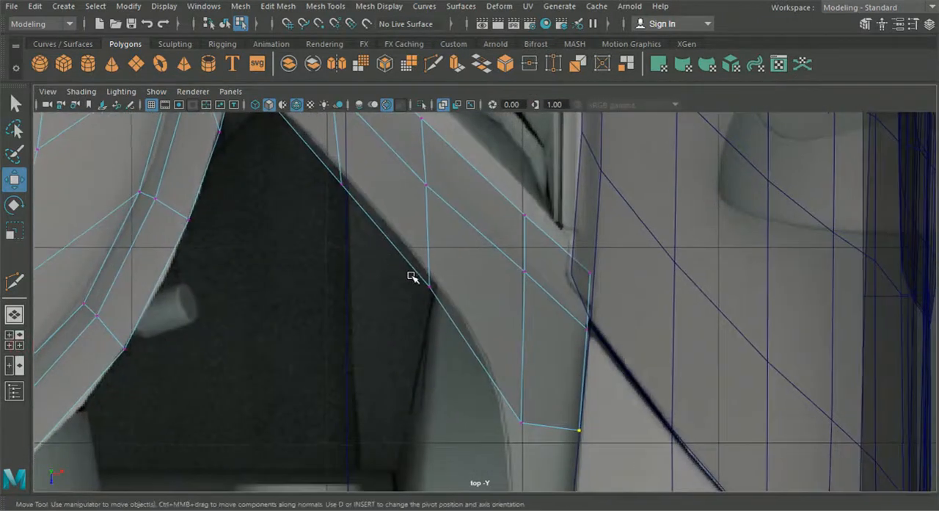
alt+middle_drag(411, 276, 409, 320)
drag(424, 280, 440, 276)
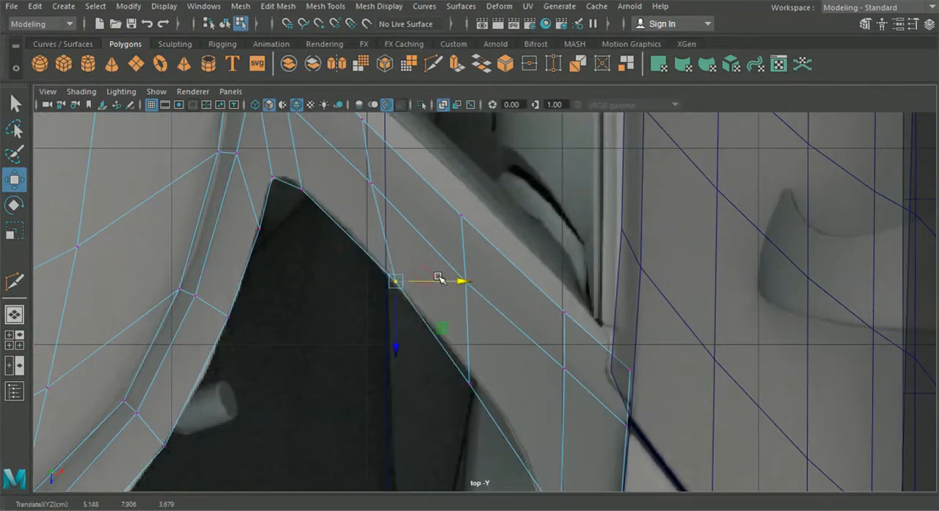
click(372, 184)
mouse_move(447, 184)
alt+middle_down()
mouse_move(467, 243)
mouse_move(464, 295)
alt+middle_up()
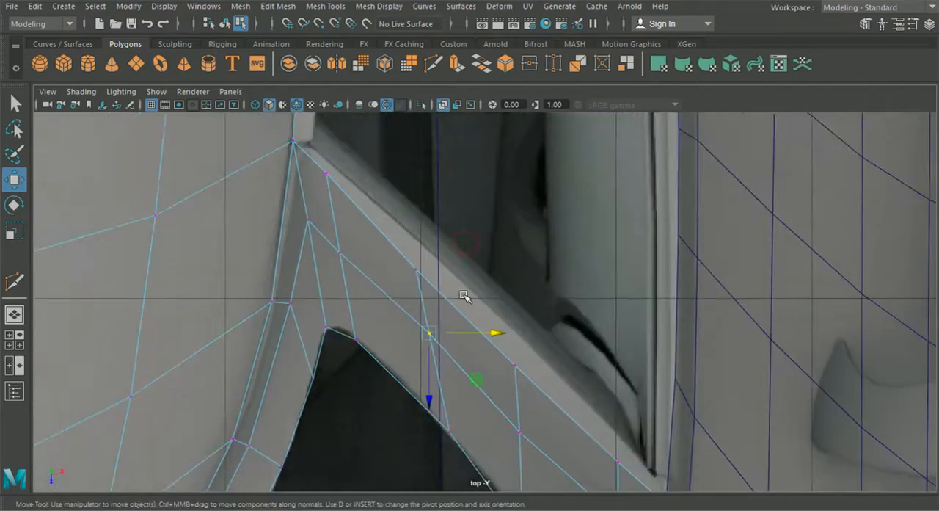
- Move the pillar's rear-edge loop vertices outward to align with the pillar's outer border in the top reference image
drag(390, 251, 389, 249)
drag(474, 269, 501, 266)
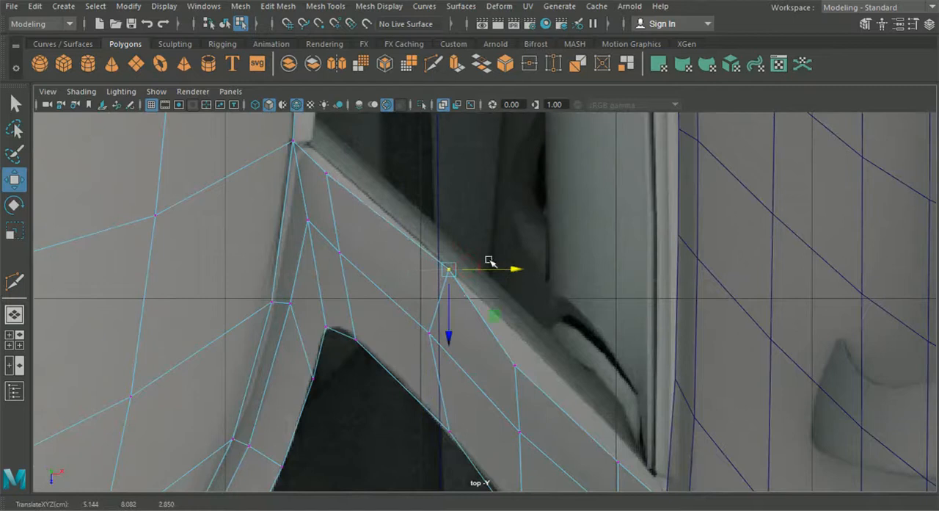
drag(313, 161, 380, 178)
alt+middle_drag(547, 359, 472, 285)
click(441, 291)
drag(514, 295, 545, 299)
alt+middle_drag(553, 343, 482, 281)
click(476, 328)
drag(533, 330, 552, 330)
- Move the middle vertices of the two lowest pillar loops outward to even out the spacing across the pillar
alt+middle_drag(483, 374, 482, 336)
click(473, 349)
drag(540, 349, 561, 356)
click(375, 262)
drag(439, 264, 469, 279)
click(500, 351)
drag(560, 345, 552, 350)
alt+middle_drag(440, 285, 478, 342)
click(440, 316)
- Shift the middle vertices of the two upper pillar loops outward and adjust the centre vertex at the roof corner
click(320, 218)
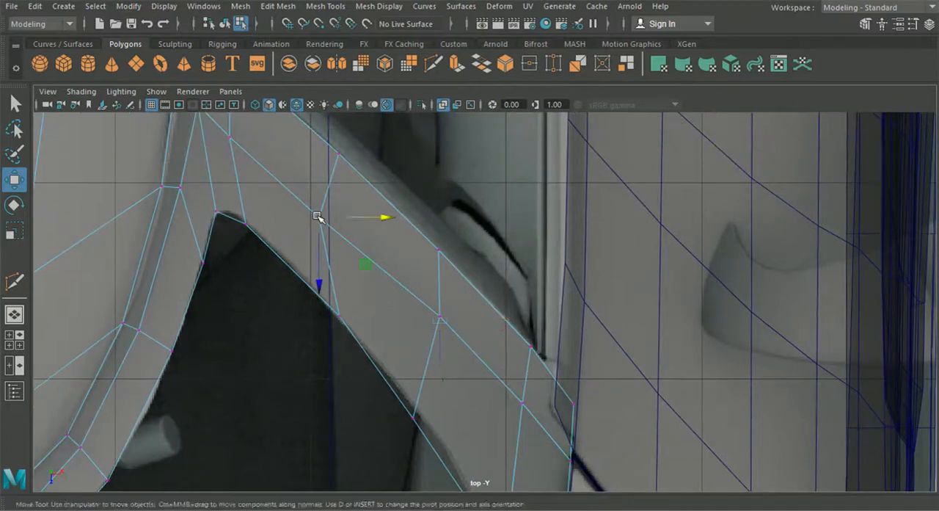
alt+middle_drag(321, 219, 358, 303)
drag(421, 301, 441, 302)
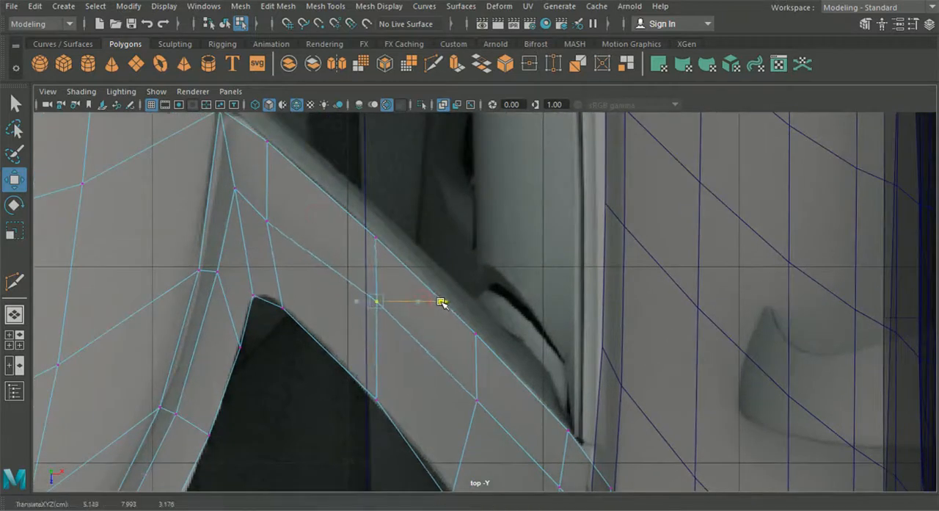
click(267, 226)
drag(321, 222, 340, 228)
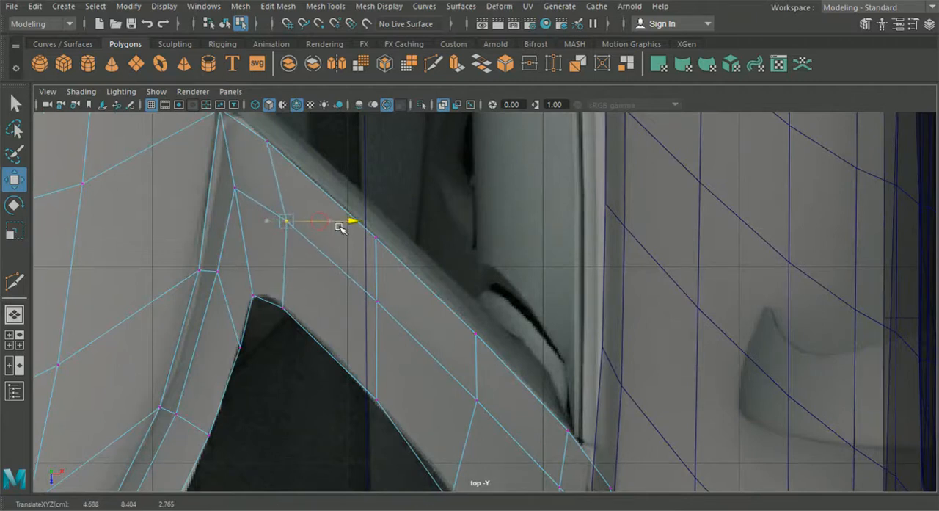
click(236, 191)
drag(284, 189, 285, 189)
drag(237, 248, 240, 243)
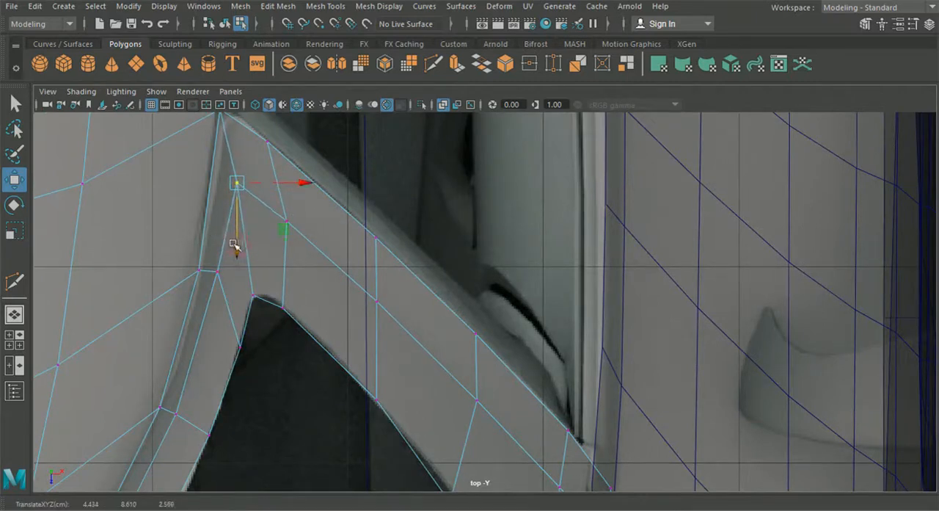
- Adjust the front-edge vertices of the two lowest pillar loops to follow the windscreen outline in the top reference image
alt+middle_drag(403, 389, 349, 247)
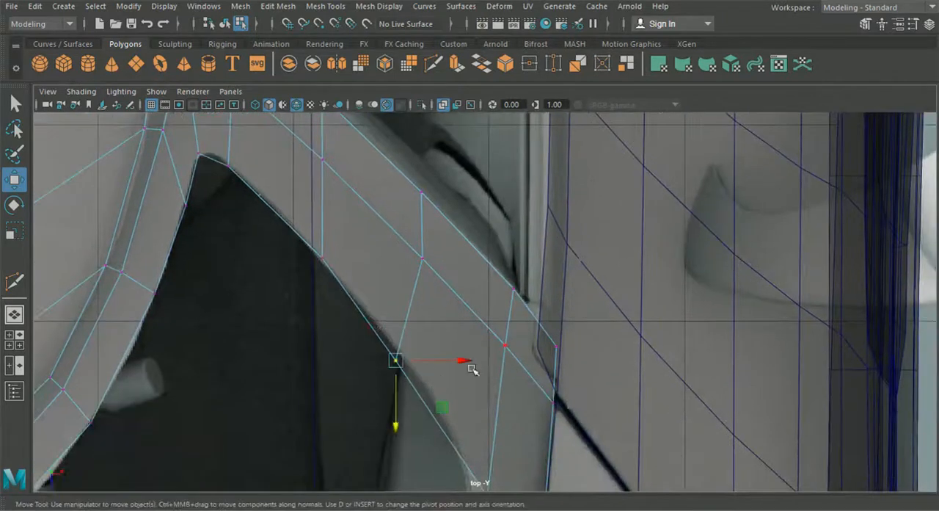
drag(472, 370, 474, 367)
alt+middle_drag(465, 384, 413, 290)
click(446, 341)
drag(492, 335, 479, 336)
scroll(453, 345, down, 6)
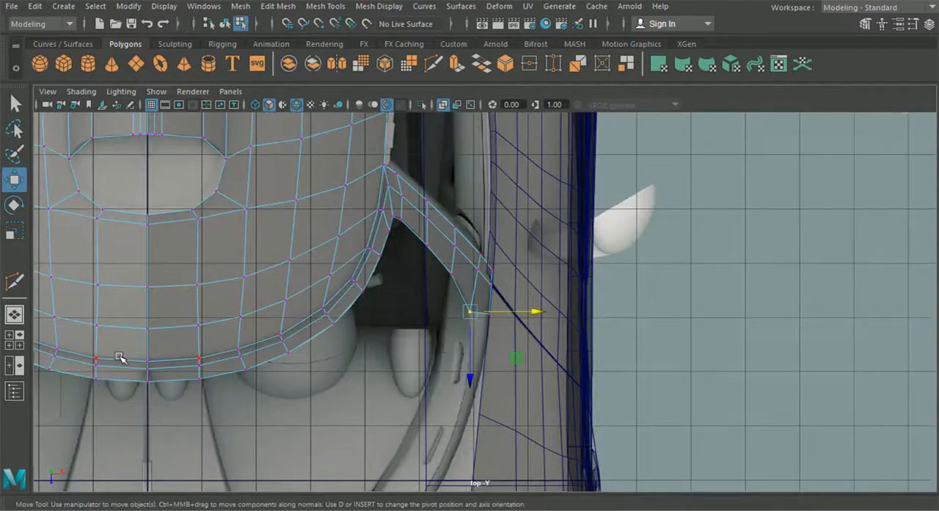
- Raise the middle vertex of the pillar loop below the roof corner to follow the pillar in the front reference image
click(20, 344)
alt+drag(389, 321, 396, 318)
alt+drag(641, 196, 750, 186)
scroll(732, 228, up, 5)
alt+drag(732, 229, 754, 215)
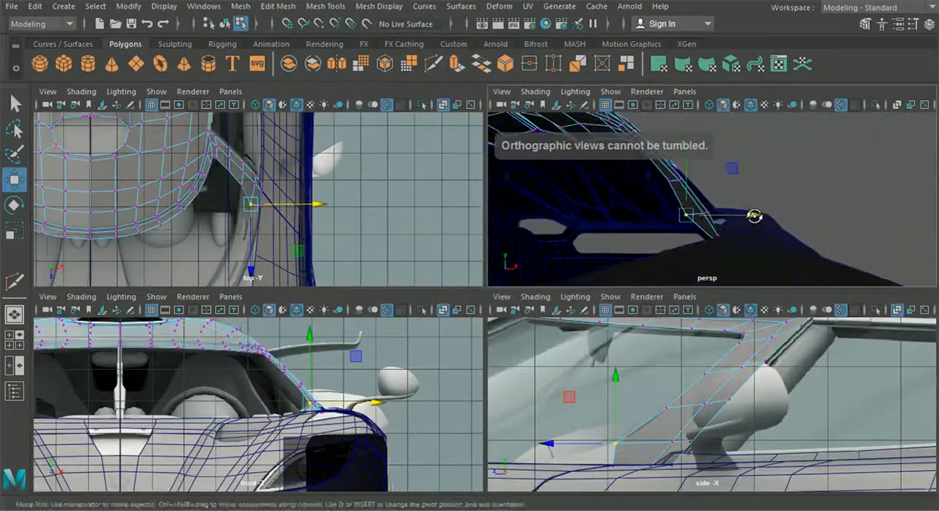
key(space)
scroll(440, 316, up, 4)
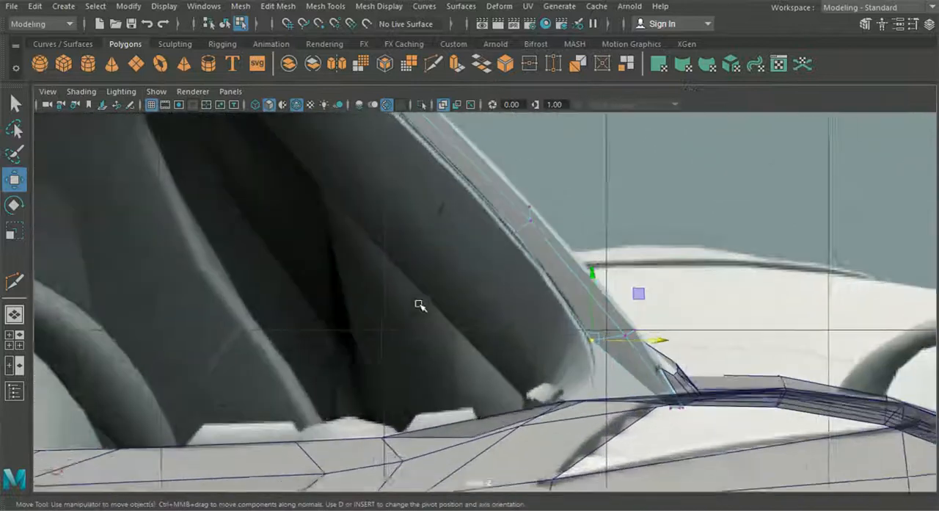
scroll(421, 305, up, 2)
alt+middle_drag(481, 271, 418, 360)
scroll(439, 323, up, 1)
click(468, 304)
alt+middle_drag(316, 229, 364, 329)
drag(376, 275, 378, 242)
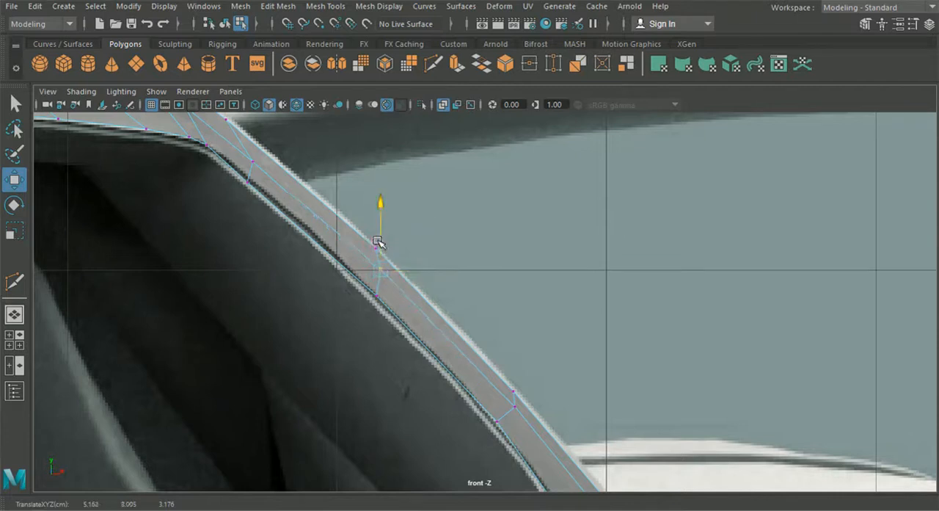
- Fine-tune the middle vertices of the pillar loops vertically and sideways so they sit evenly within the pillar in the front view
alt+middle_drag(456, 340, 385, 265)
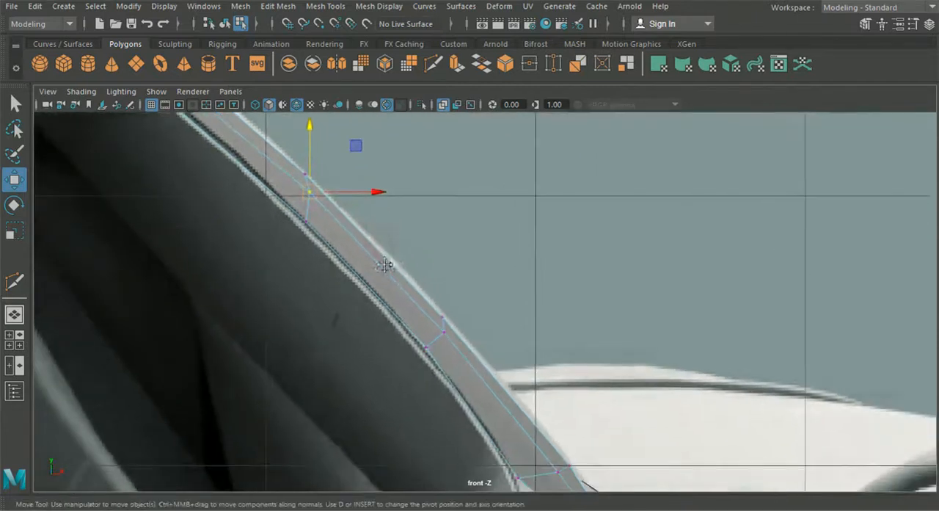
alt+middle_drag(444, 364, 370, 293)
click(485, 401)
drag(486, 376, 486, 373)
alt+middle_drag(457, 386, 516, 402)
alt+middle_drag(395, 354, 476, 444)
alt+middle_drag(397, 338, 412, 375)
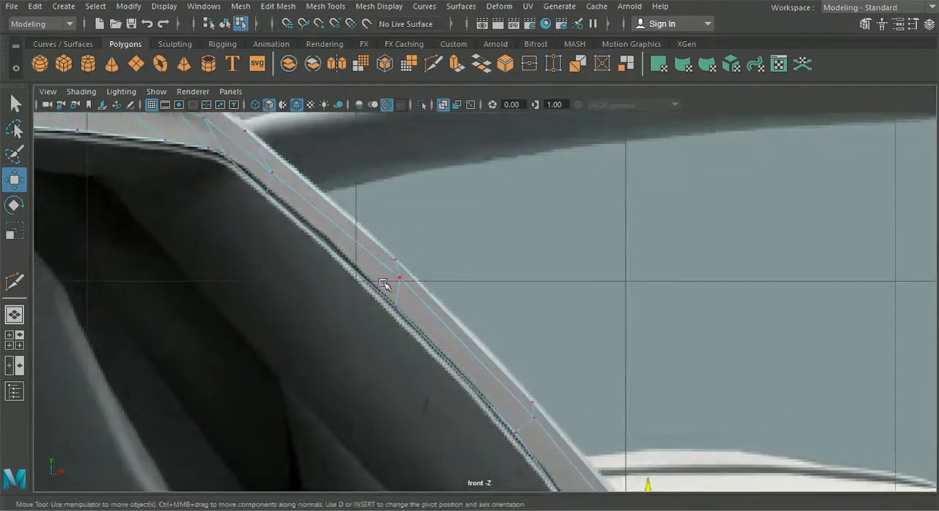
alt+middle_drag(380, 243, 400, 296)
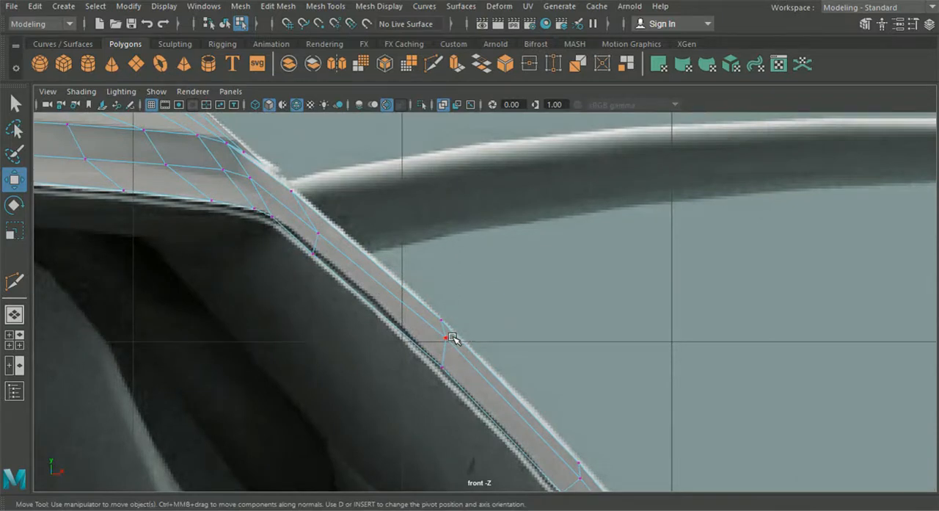
drag(474, 332, 503, 339)
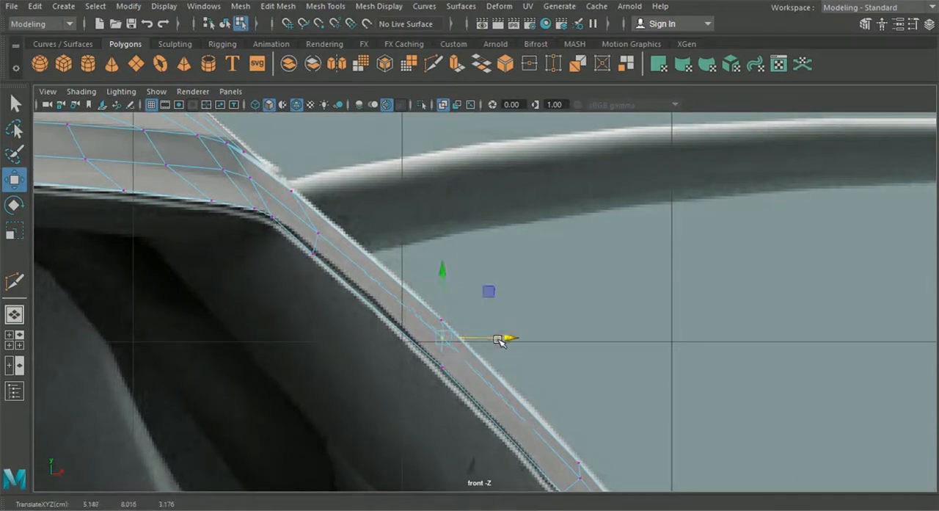
scroll(430, 299, down, 5)
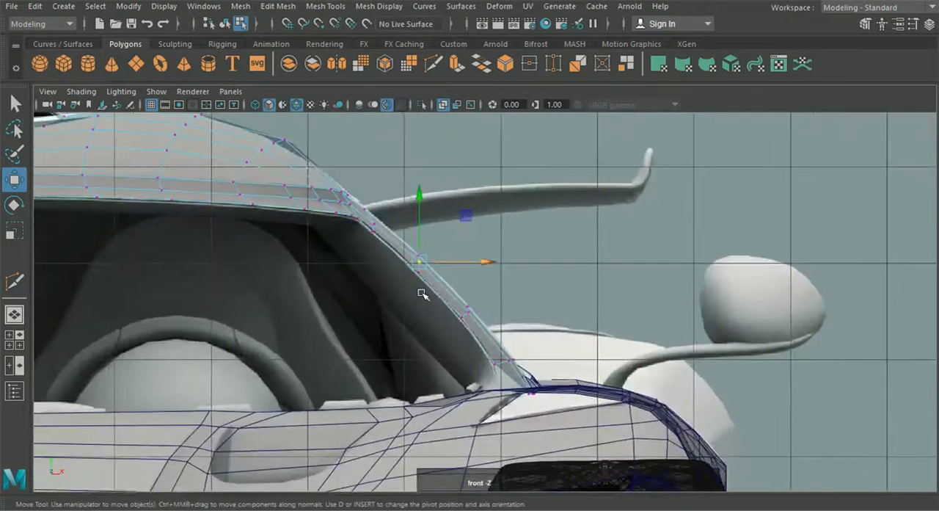
- Extrude the pillar's bottom edge along the windscreen base towards the car's centre line in the top view
click(14, 315)
alt+drag(500, 247, 165, 365)
scroll(338, 329, down, 3)
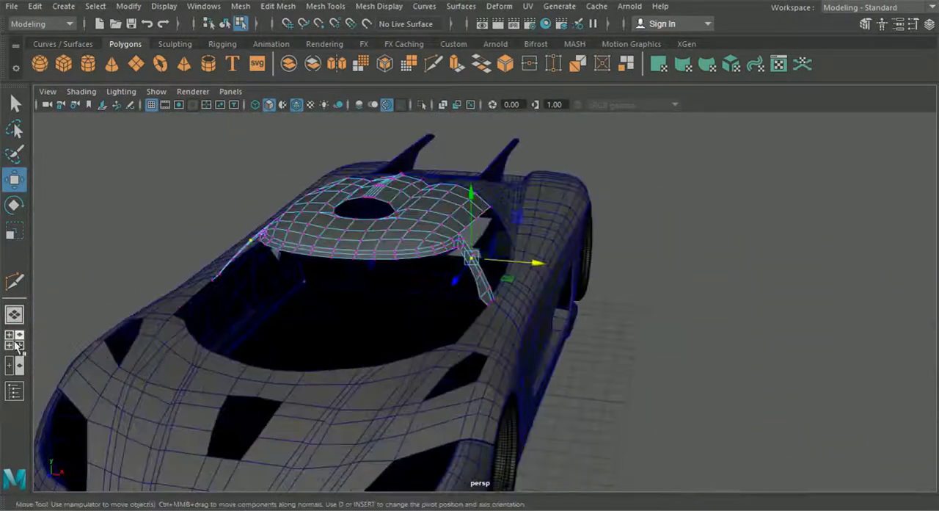
click(15, 342)
key(space)
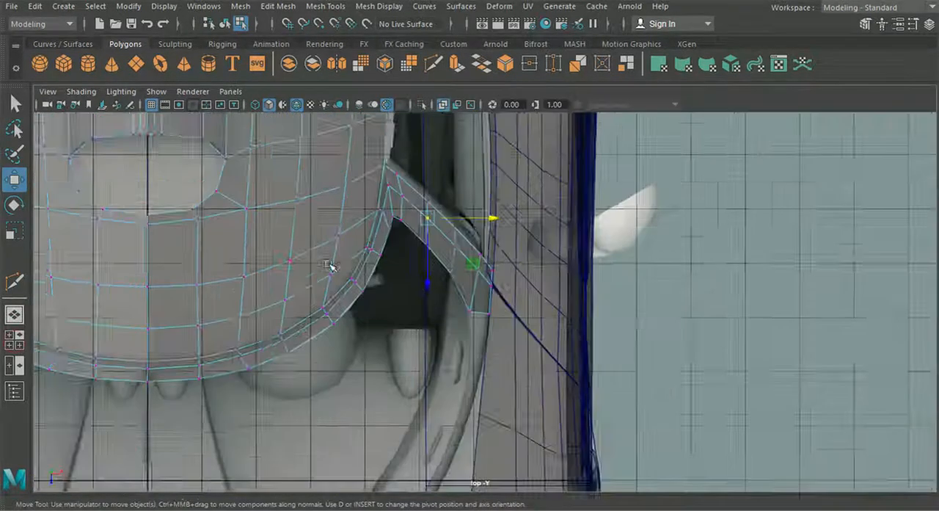
scroll(329, 266, up, 3)
right_drag(470, 304, 471, 75)
click(478, 319)
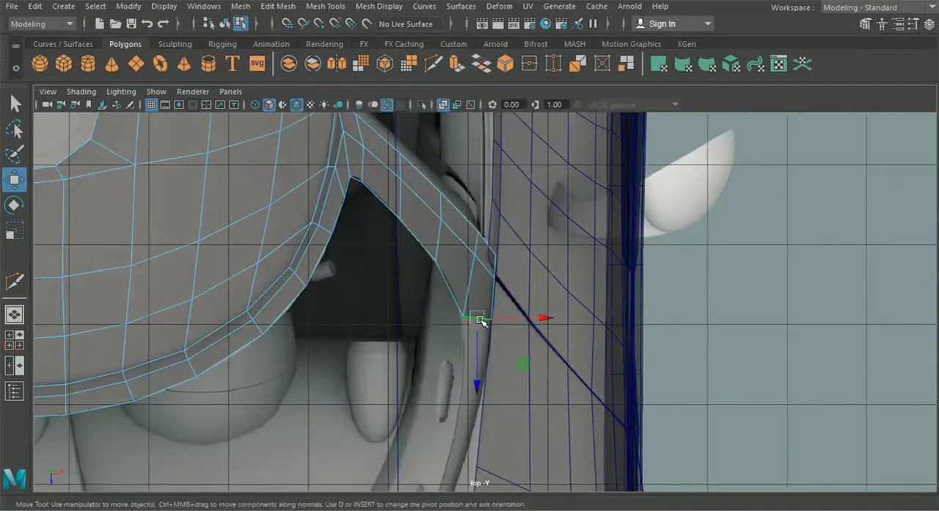
scroll(482, 315, down, 3)
alt+middle_drag(484, 338, 488, 304)
key(ctrl+e)
click(562, 195)
drag(480, 281, 419, 457)
alt+middle_drag(420, 457, 491, 243)
drag(491, 243, 251, 374)
right_drag(354, 262, 292, 105)
- Move the extruded strip's end vertices onto the car's centre line, snapping them to the grid
alt+middle_drag(317, 434, 450, 411)
scroll(334, 356, up, 4)
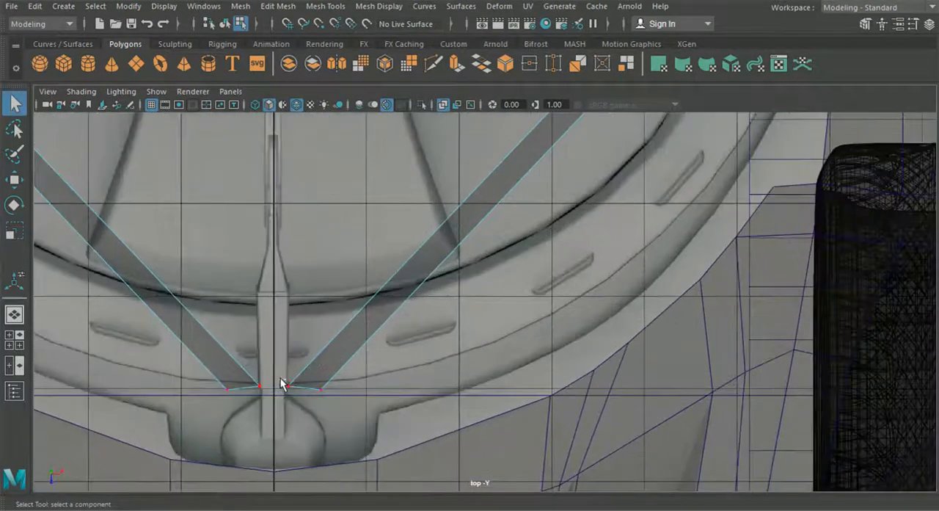
click(18, 184)
drag(352, 387, 281, 387)
drag(271, 425, 322, 506)
click(322, 389)
alt+middle_drag(311, 411, 337, 305)
mouse_move(351, 416)
mouse_down()
mouse_move(373, 414)
mouse_move(346, 431)
mouse_up()
drag(403, 388, 329, 393)
key(x)
scroll(476, 386, down, 5)
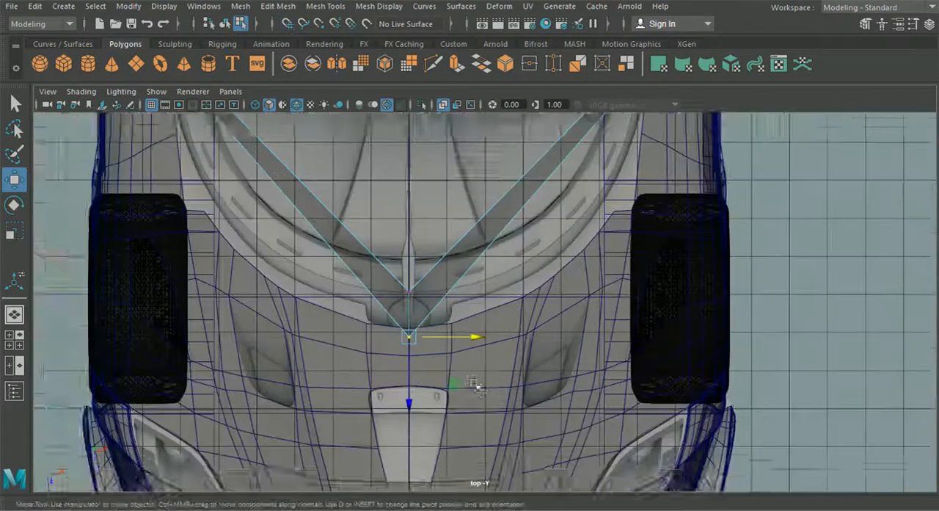
- Insert an edge loop across the windscreen base strip and move it outward to the curve of the windscreen's front corner
alt+middle_drag(539, 218, 453, 289)
click(325, 7)
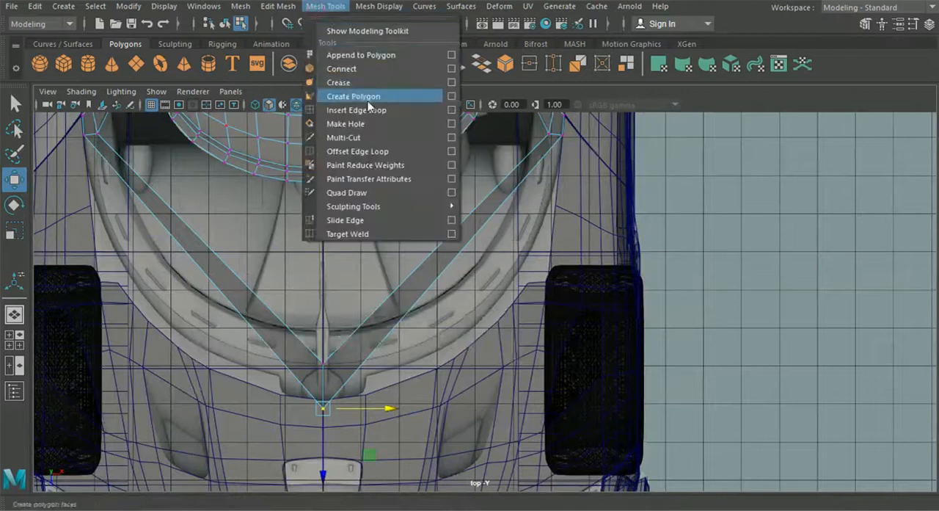
click(345, 109)
click(14, 179)
drag(515, 192, 482, 323)
alt+middle_drag(480, 303, 422, 365)
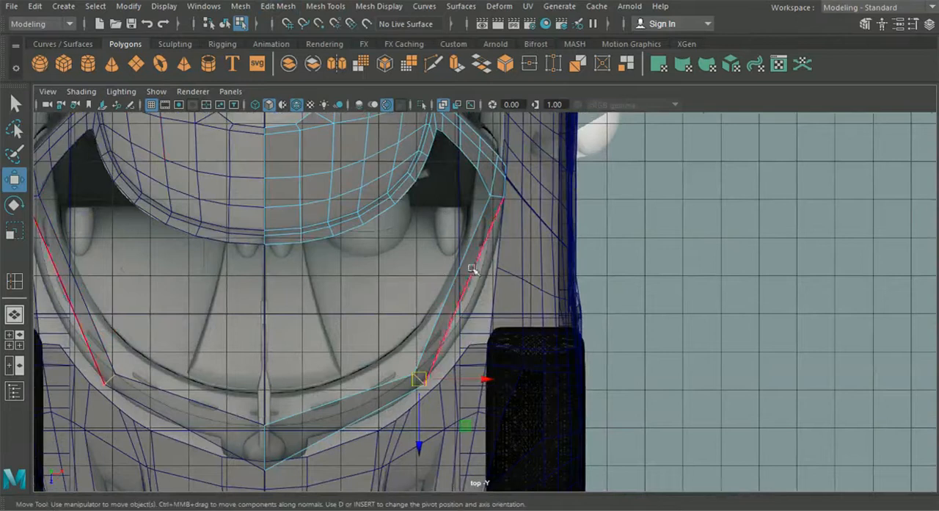
- Insert an edge loop between the pillar's foot and the front corner loop, moving it outward onto the windscreen border
key(y)
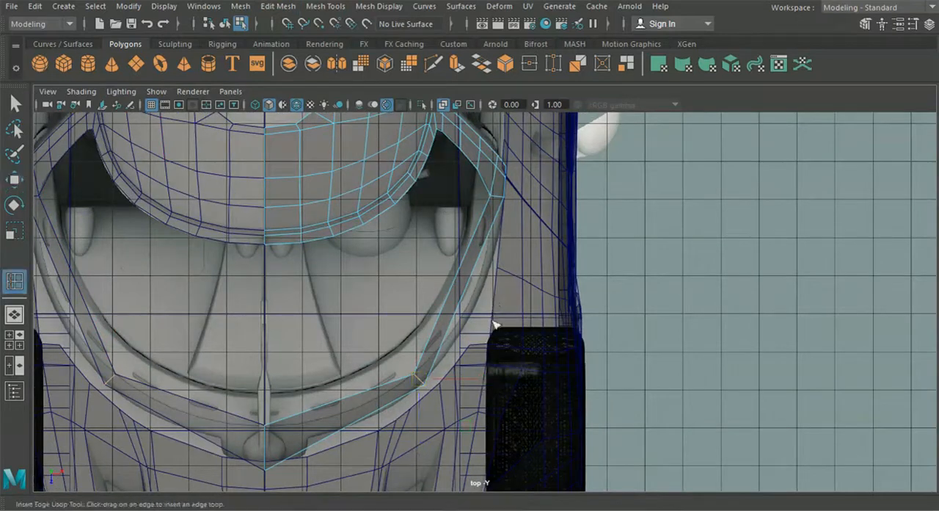
click(473, 280)
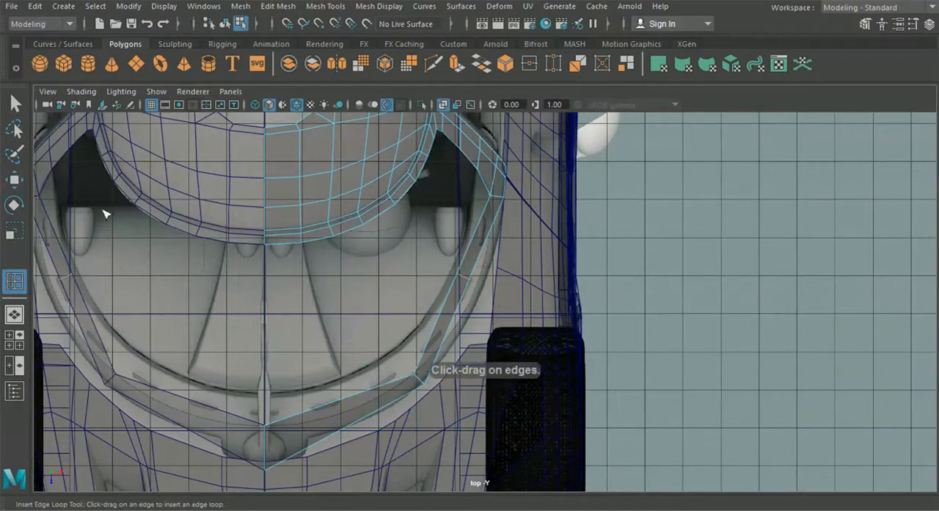
click(14, 180)
drag(467, 278, 482, 292)
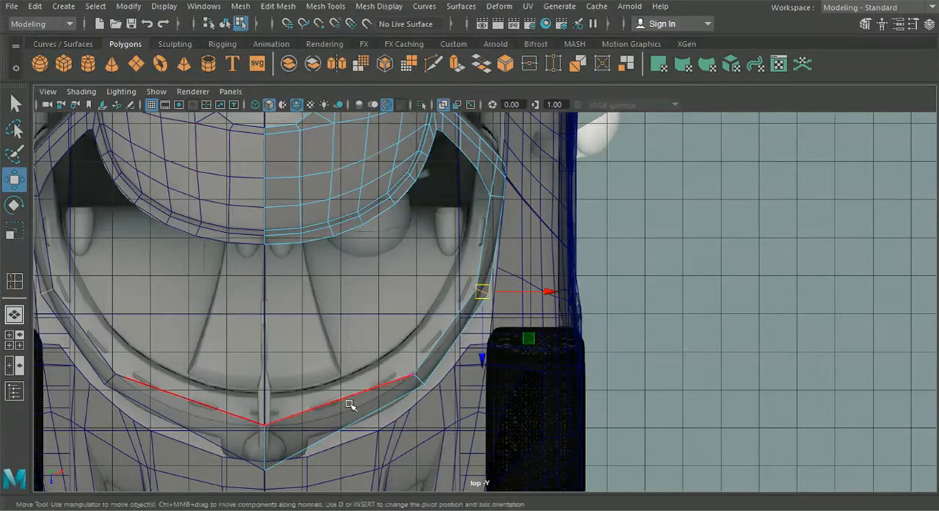
- Insert an edge loop between the front corner loop and the centre line, moving it forward to follow the windscreen curve
key(y)
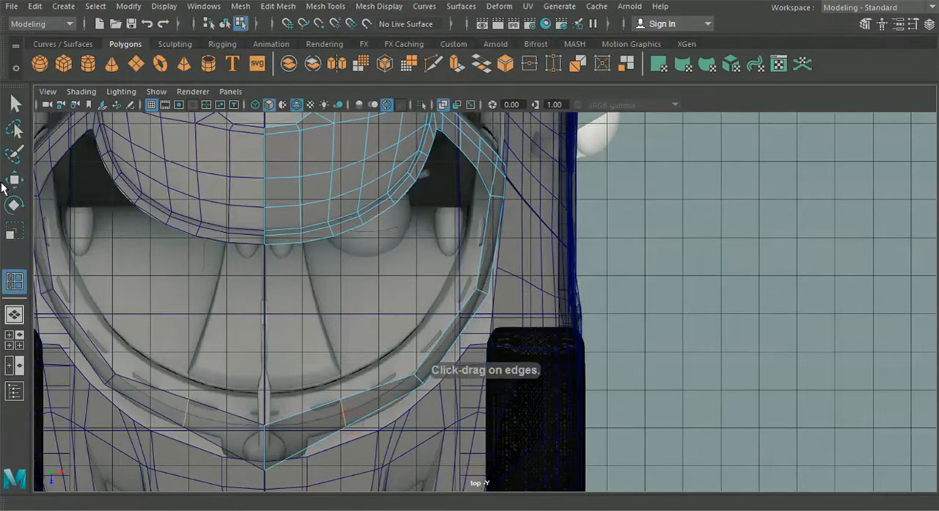
click(10, 181)
drag(344, 414, 349, 427)
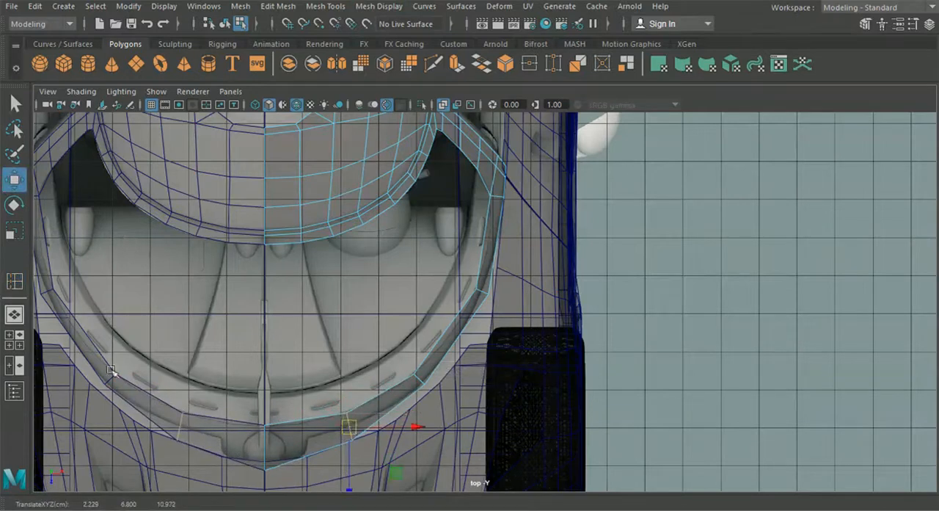
- Lower the vertices of the side loop nearest the pillar to the car body line in the side view
click(14, 339)
key(space)
scroll(533, 398, down, 4)
alt+middle_drag(451, 381, 602, 356)
scroll(558, 356, down, 2)
alt+middle_drag(433, 358, 491, 357)
click(16, 345)
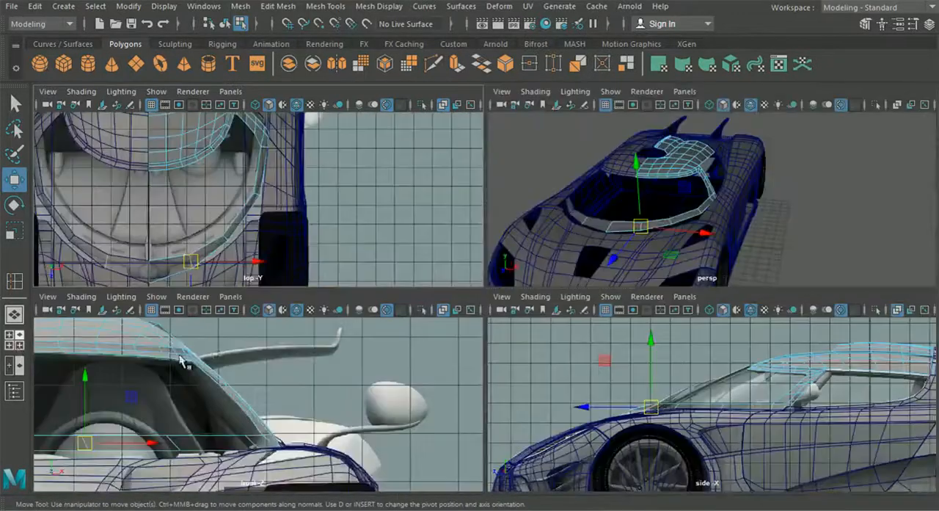
key(space)
scroll(646, 404, up, 3)
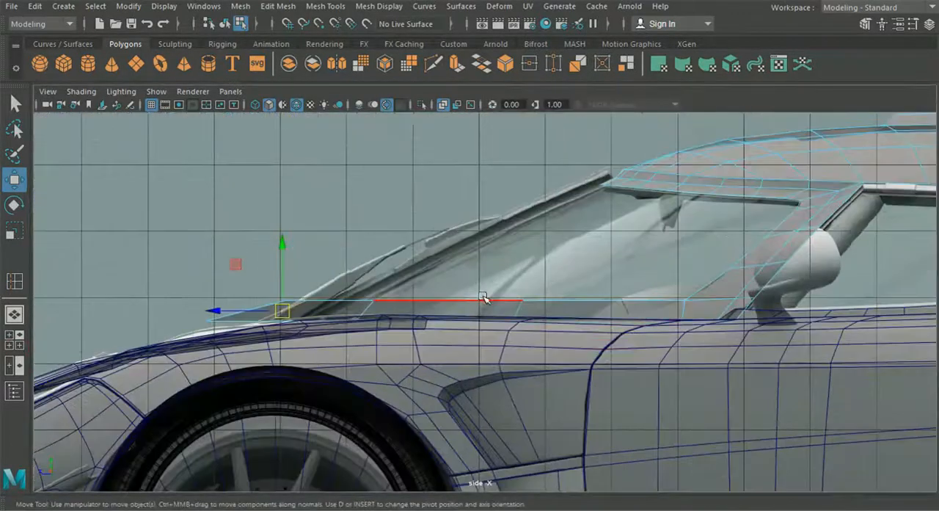
right_click(433, 183)
right_drag(391, 305, 315, 111)
scroll(639, 285, up, 3)
drag(585, 402, 583, 400)
drag(526, 241, 543, 275)
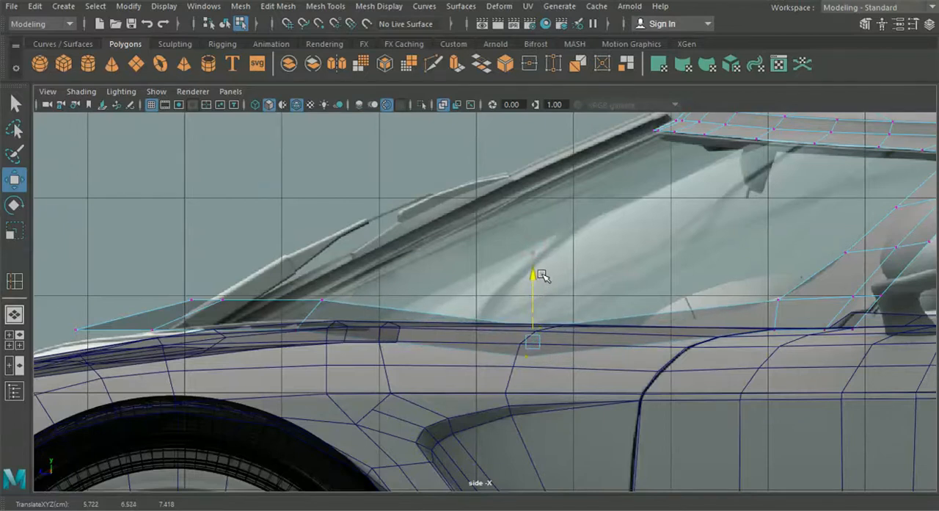
- Lower the corner loop vertices and the frontmost vertices of the windscreen base strip to the bonnet line in the side view
scroll(517, 277, up, 3)
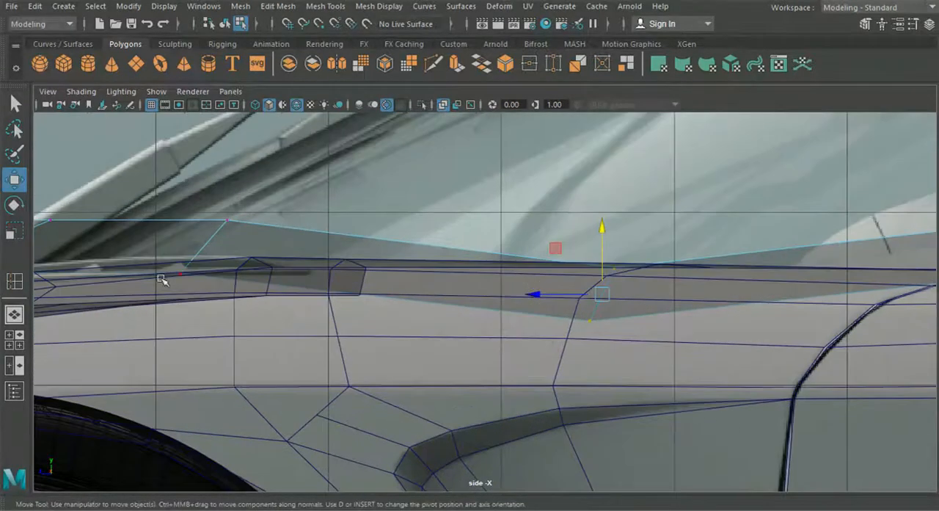
drag(161, 204, 284, 310)
drag(203, 185, 202, 230)
alt+middle_drag(191, 236, 365, 224)
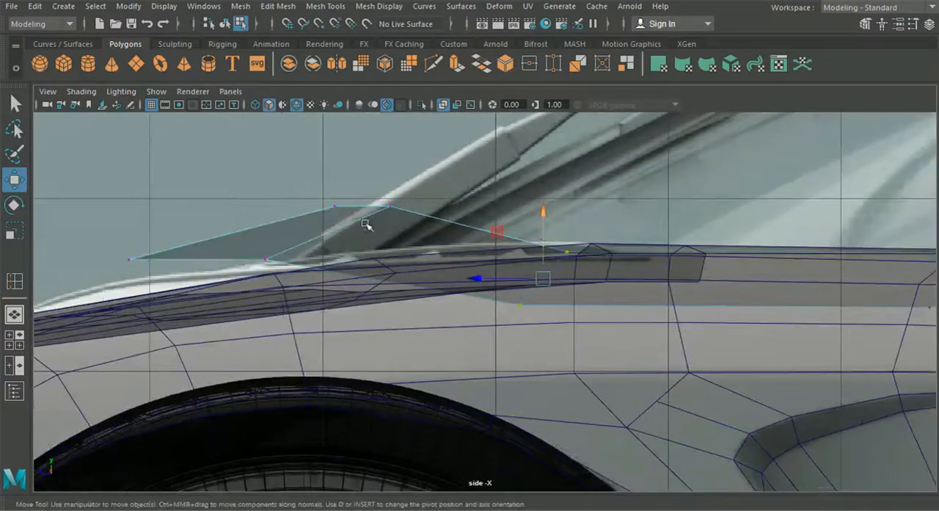
drag(88, 178, 388, 293)
drag(257, 168, 257, 216)
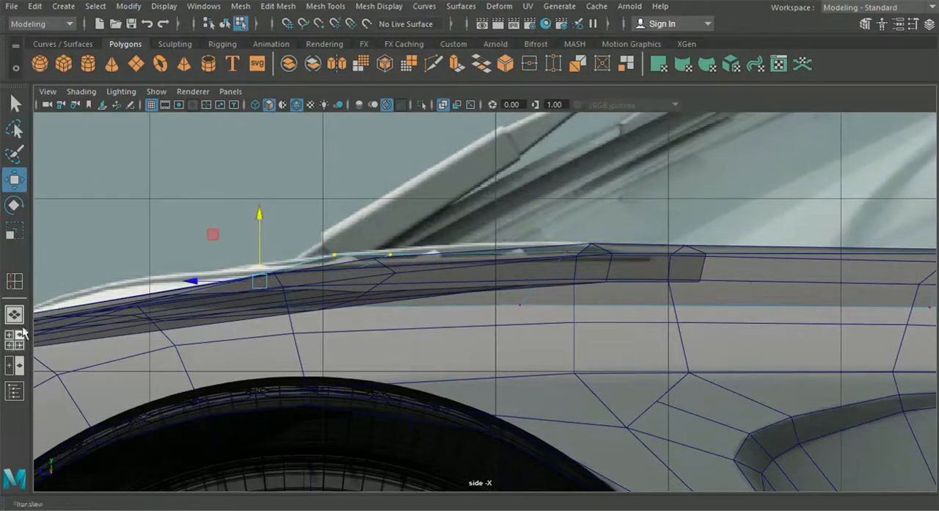
- Lower the corner loop vertices of the windscreen base strip to match the bonnet's upper edge in the front view
click(19, 338)
key(space)
alt+right_drag(312, 388, 157, 360)
alt+middle_drag(157, 359, 425, 290)
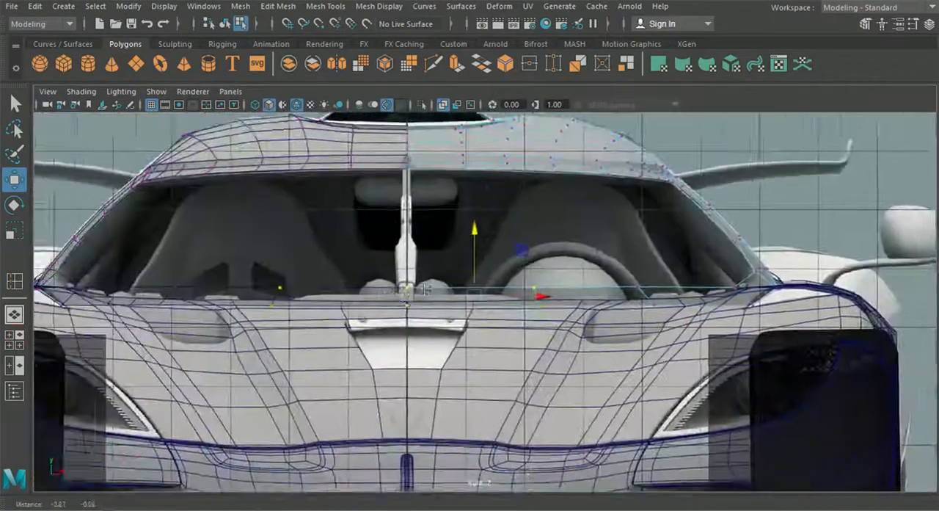
scroll(432, 289, up, 5)
drag(512, 212, 525, 239)
alt+middle_drag(764, 294, 492, 254)
drag(525, 197, 614, 280)
drag(578, 171, 580, 196)
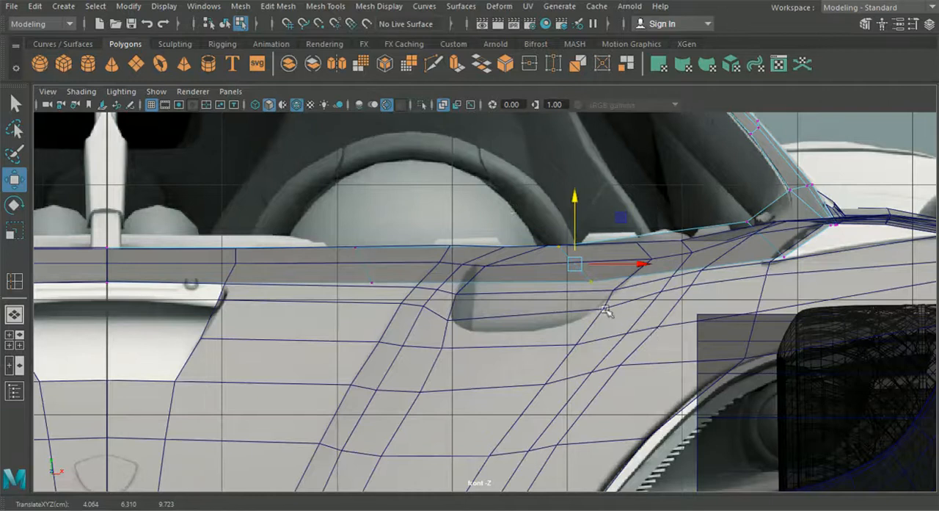
- Adjust the vertices of the strip's inner loop and centre line to align with the bonnet edge in the front view
click(353, 249)
alt+middle_drag(218, 229, 304, 236)
drag(501, 269, 497, 260)
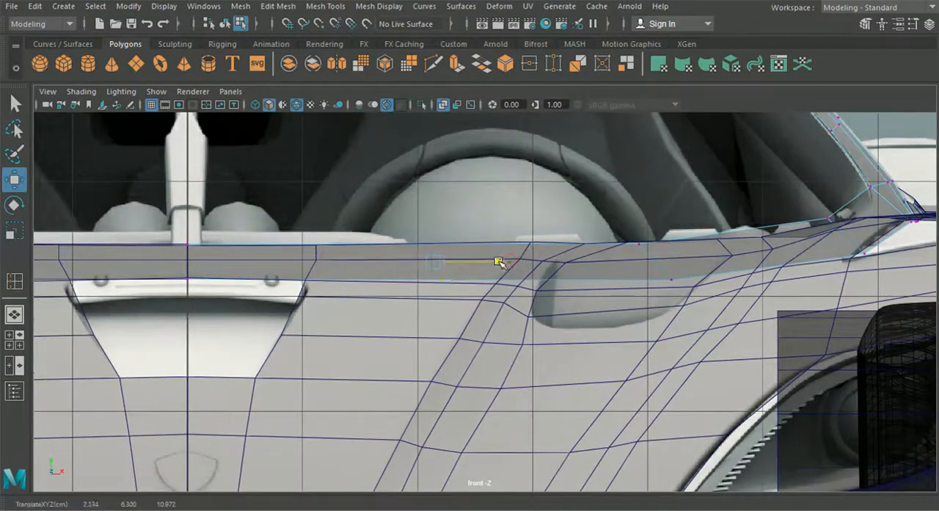
drag(474, 334, 151, 210)
drag(305, 198, 304, 203)
- Lower the side loop vertices near the pillar's foot onto the body line in the front view
alt+middle_drag(638, 240, 471, 245)
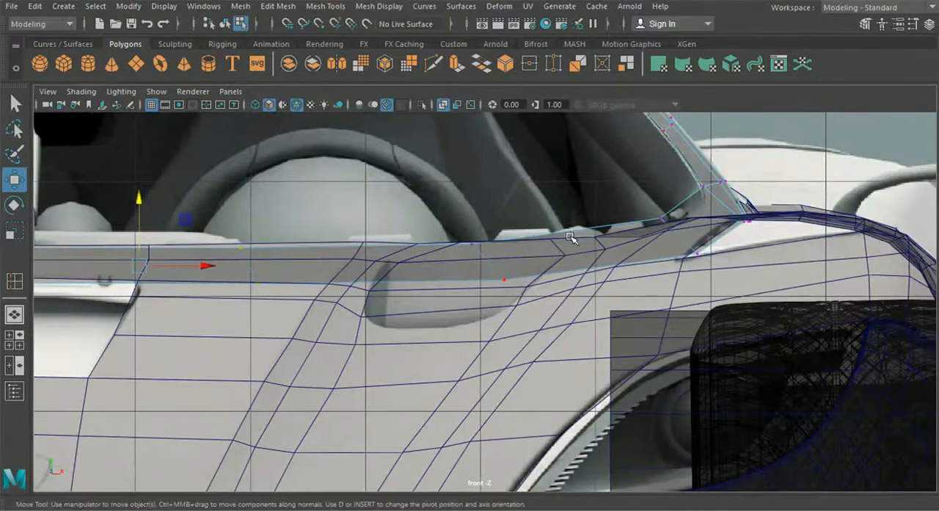
alt+middle_drag(571, 237, 489, 224)
drag(596, 277, 596, 278)
scroll(580, 176, up, 3)
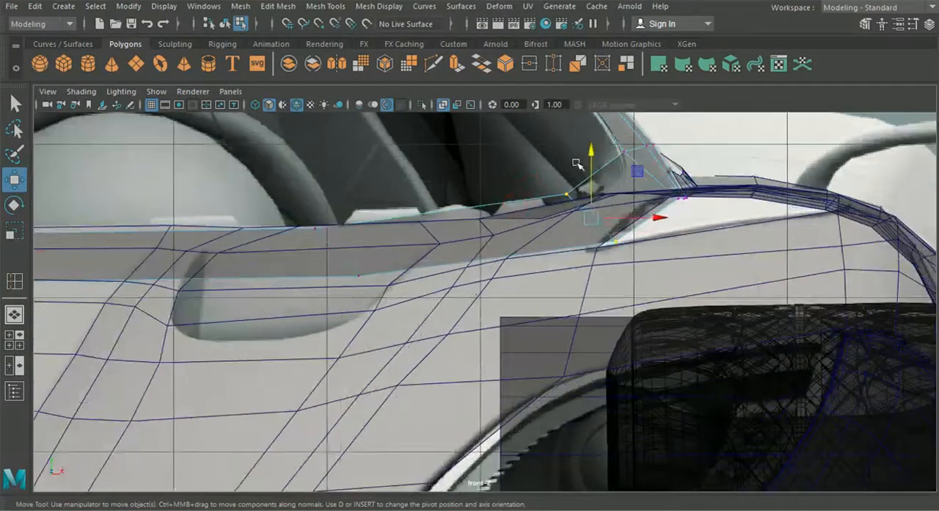
drag(596, 151, 594, 171)
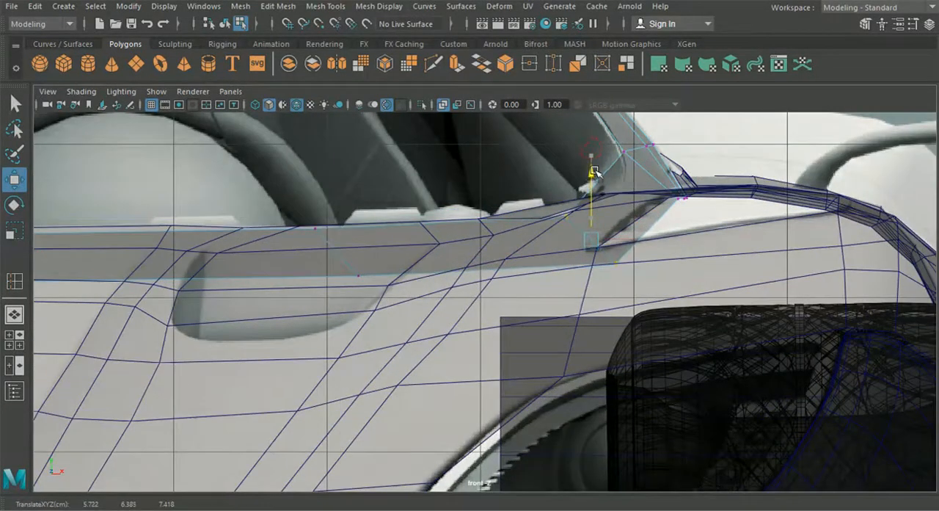
- Insert an edge loop between the pillar's foot and the side loop, moving it outward onto the windscreen border in the top view
click(13, 316)
alt+drag(476, 358, 473, 414)
scroll(449, 363, up, 4)
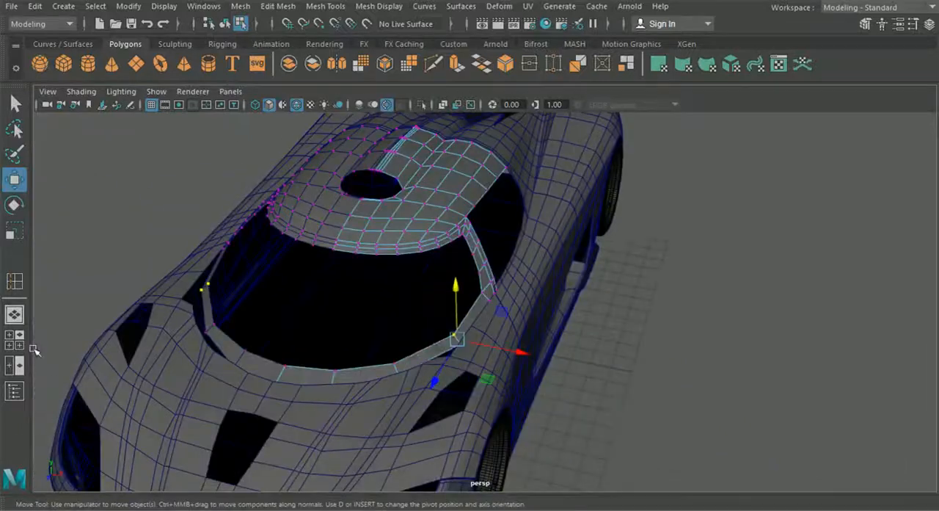
click(14, 339)
key(space)
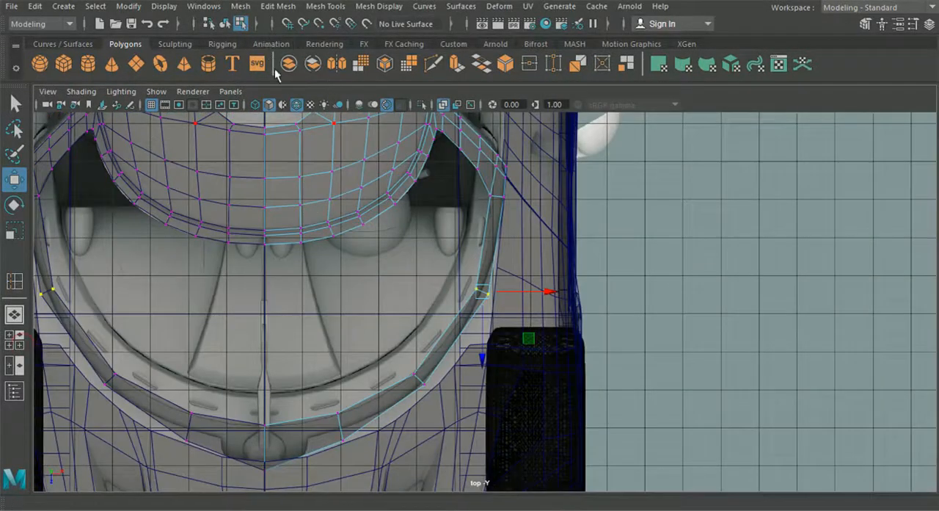
click(15, 283)
alt+middle_drag(377, 313, 345, 333)
scroll(471, 257, up, 3)
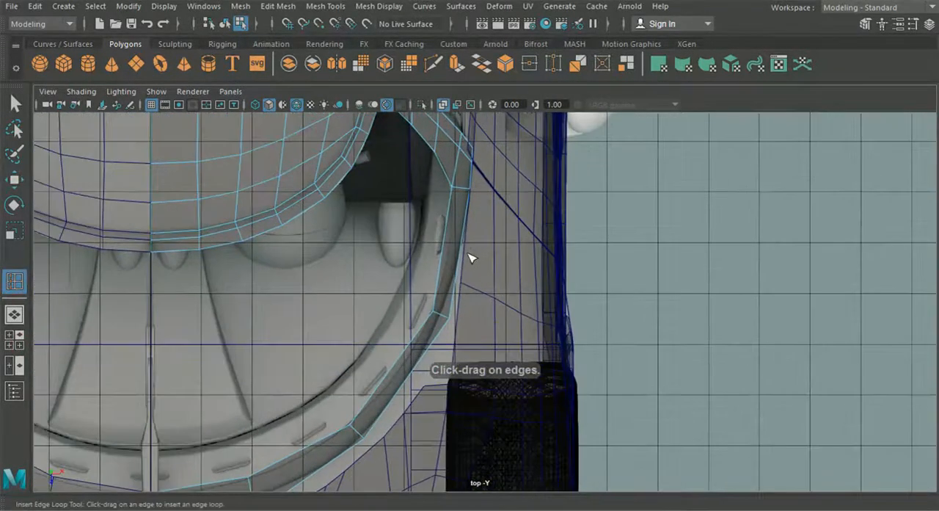
click(15, 180)
scroll(465, 197, up, 2)
drag(447, 218, 459, 220)
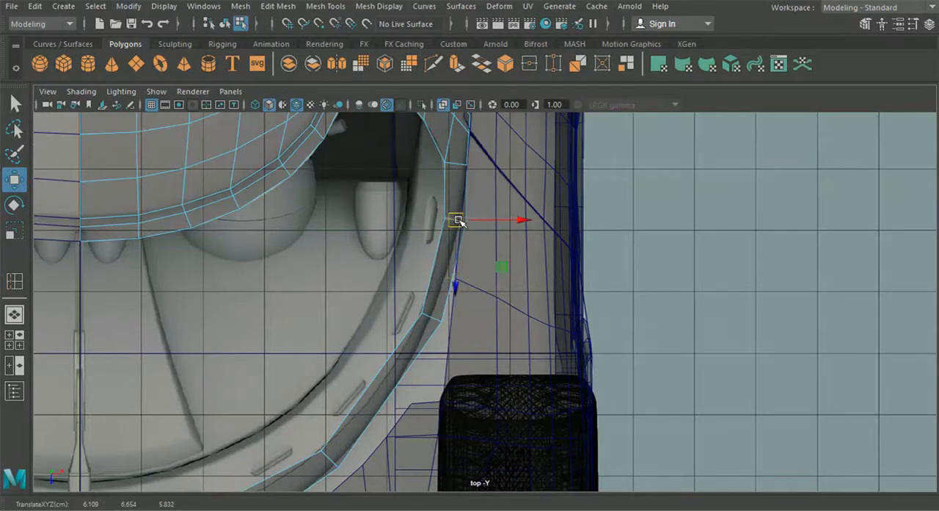
- Insert another edge loop across the side of the windscreen border and move it outward to smooth the curve in the top view
key(y)
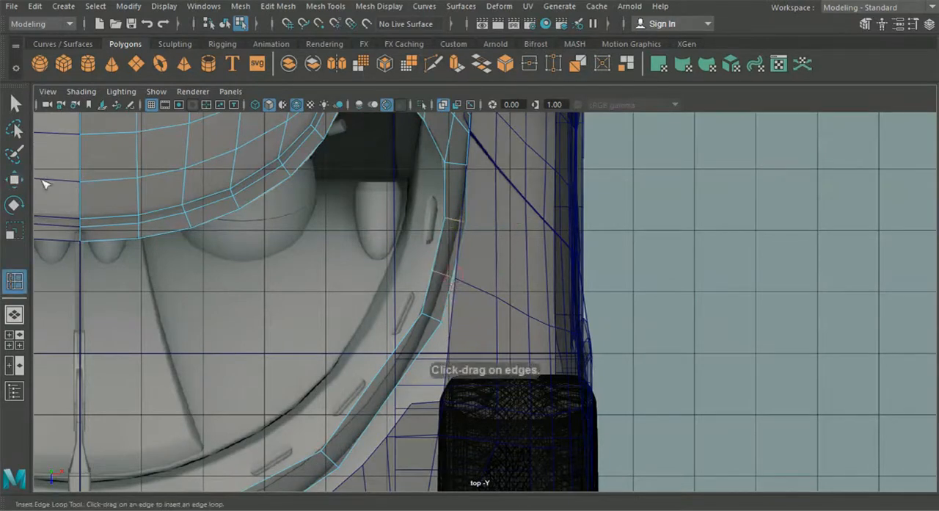
click(15, 180)
scroll(422, 264, up, 2)
drag(421, 265, 428, 264)
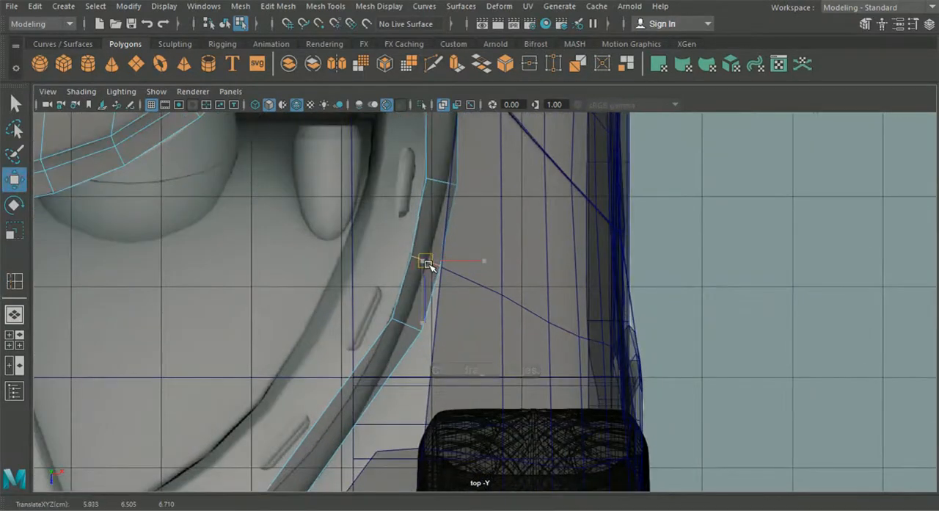
- Adjust the heights of the newly inserted side loop edges in the side view to smooth the windscreen border's line
click(14, 340)
key(space)
alt+middle_drag(657, 368, 484, 382)
drag(560, 203, 560, 212)
click(723, 227)
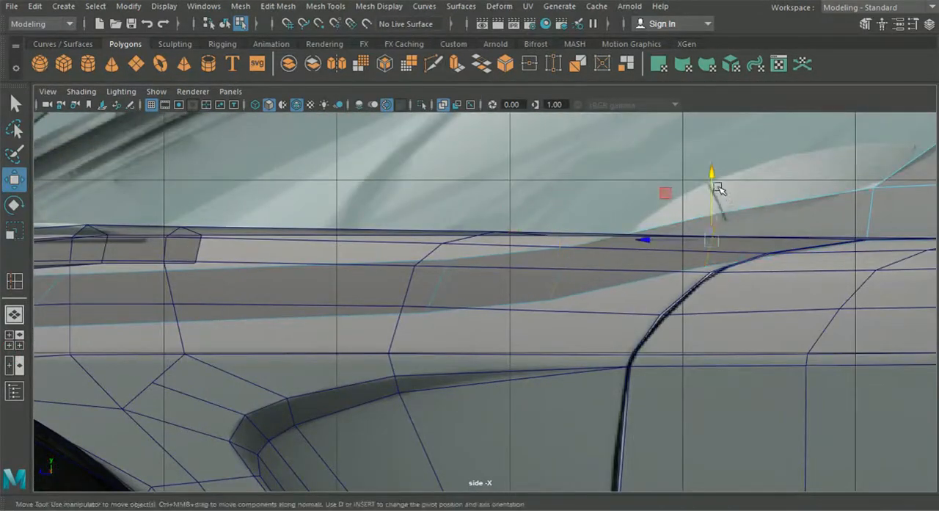
scroll(484, 290, down, 5)
scroll(446, 296, up, 2)
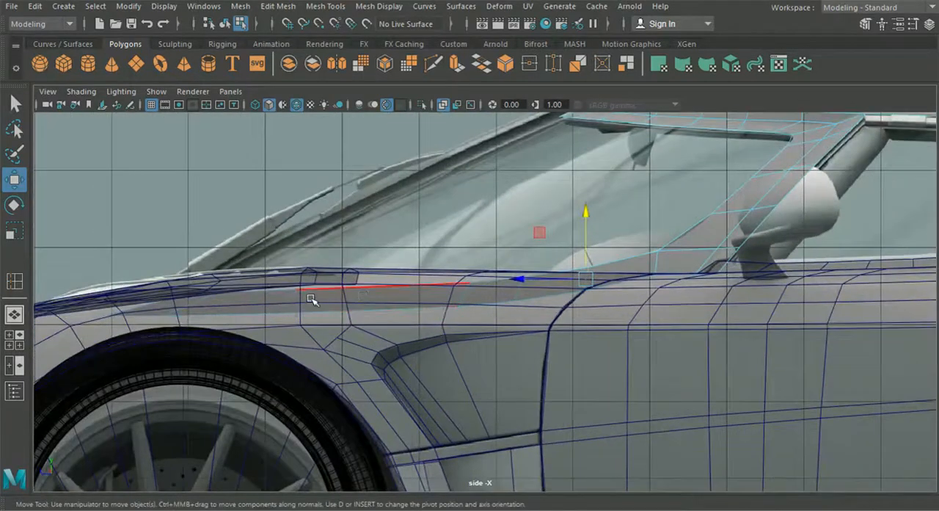
- Select the vertices of the next loop forward on the windscreen border and fine-tune their height in the side view
alt+middle_drag(390, 287, 461, 274)
scroll(557, 287, up, 3)
right_drag(770, 230, 696, 135)
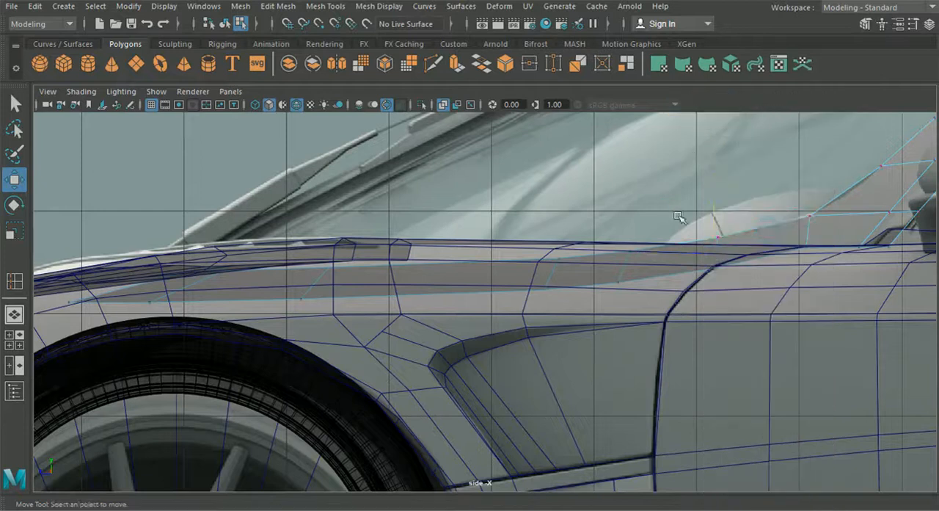
scroll(678, 216, up, 3)
click(507, 257)
drag(507, 210, 507, 210)
- Insert an edge loop in the long segment behind the border's front corner and move it outward to round the curve in the top view
click(14, 340)
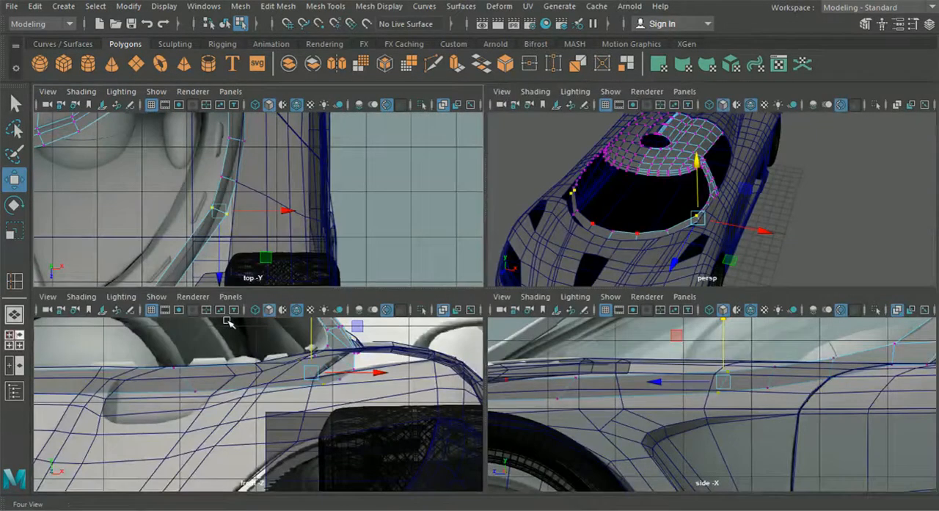
scroll(309, 235, up, 2)
key(space)
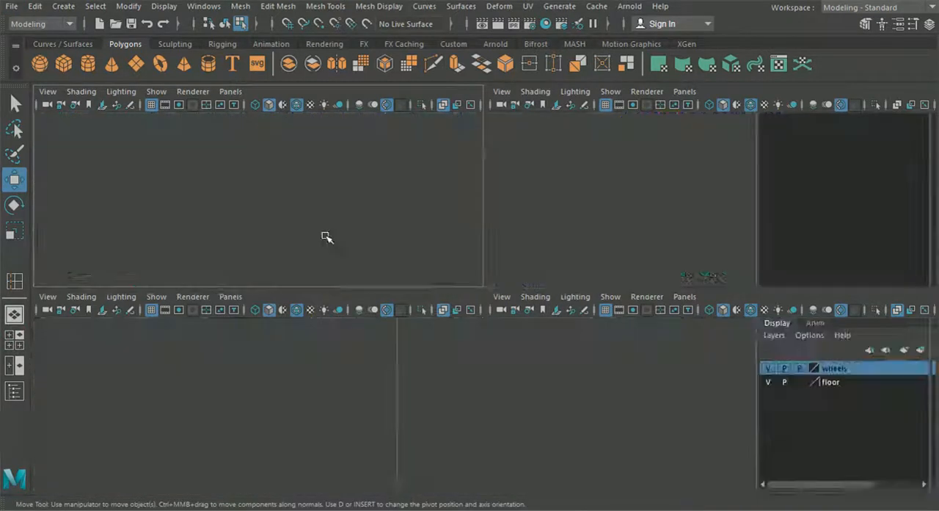
click(14, 282)
alt+middle_drag(264, 313, 273, 289)
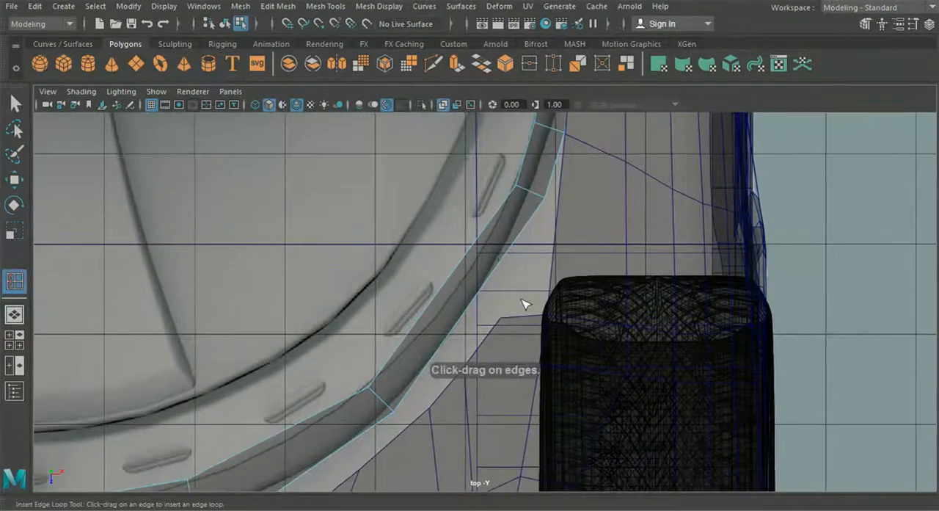
click(13, 179)
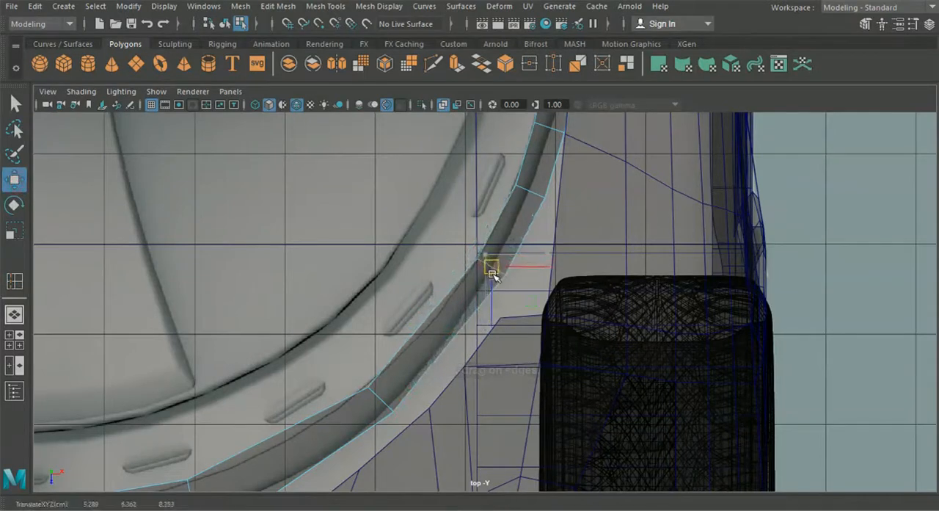
- Insert a second edge loop between the new loop and the front corner, shifting it outward along the border in the top view
key(g)
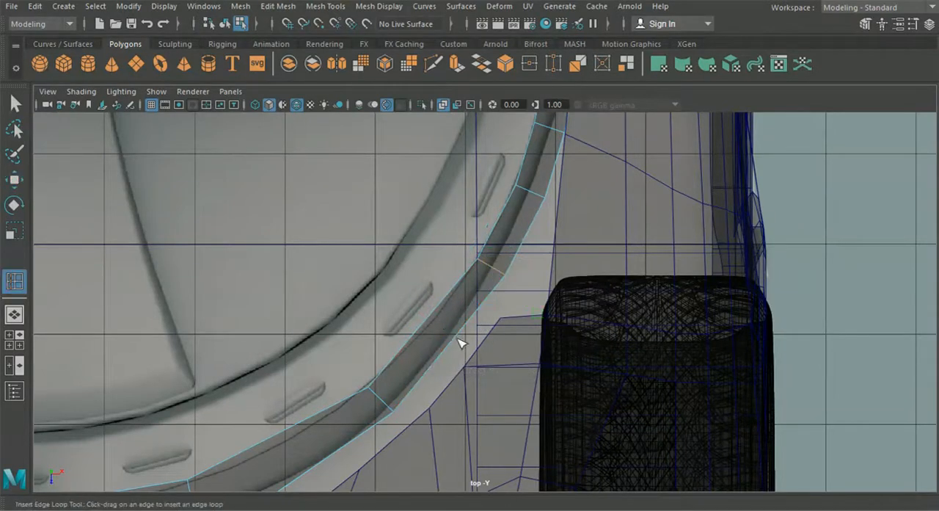
click(452, 342)
click(14, 179)
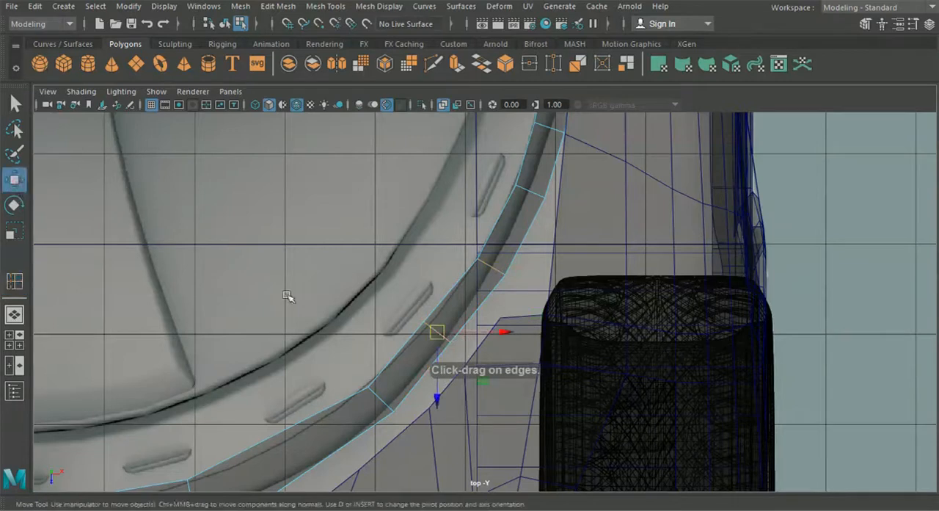
drag(437, 335, 445, 340)
- Insert an edge loop between the front corner and the central segment of the windscreen base, moving it outward in the top view
scroll(434, 346, down, 5)
alt+middle_drag(435, 348, 499, 286)
scroll(443, 360, up, 3)
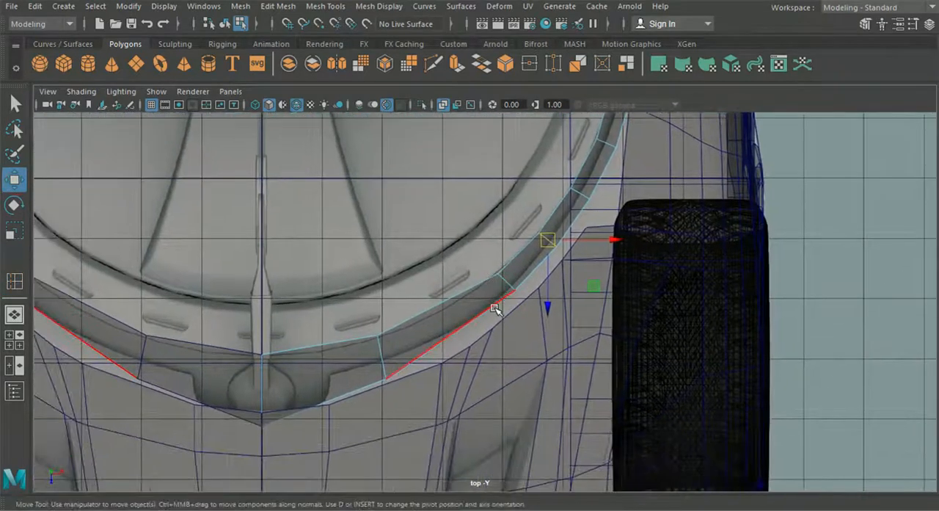
key(y)
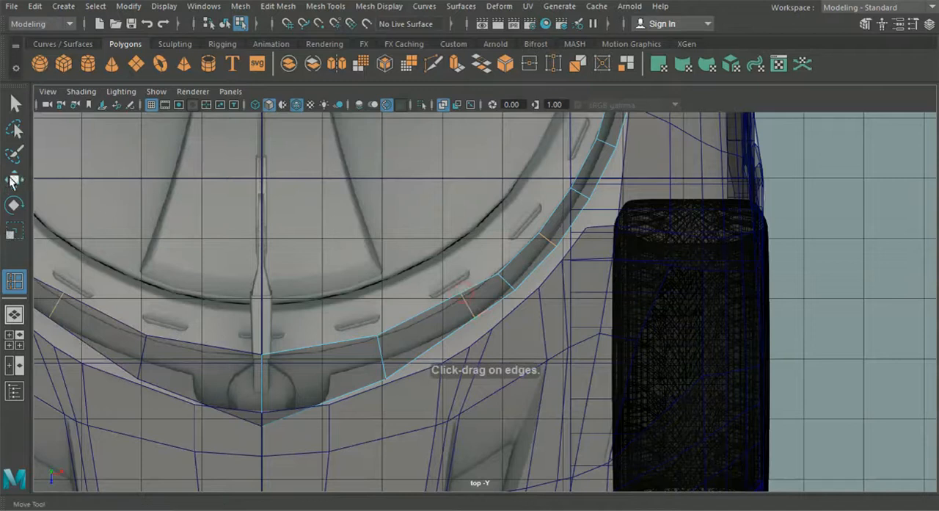
click(14, 180)
mouse_move(463, 309)
mouse_down()
mouse_move(470, 313)
mouse_move(455, 321)
mouse_up()
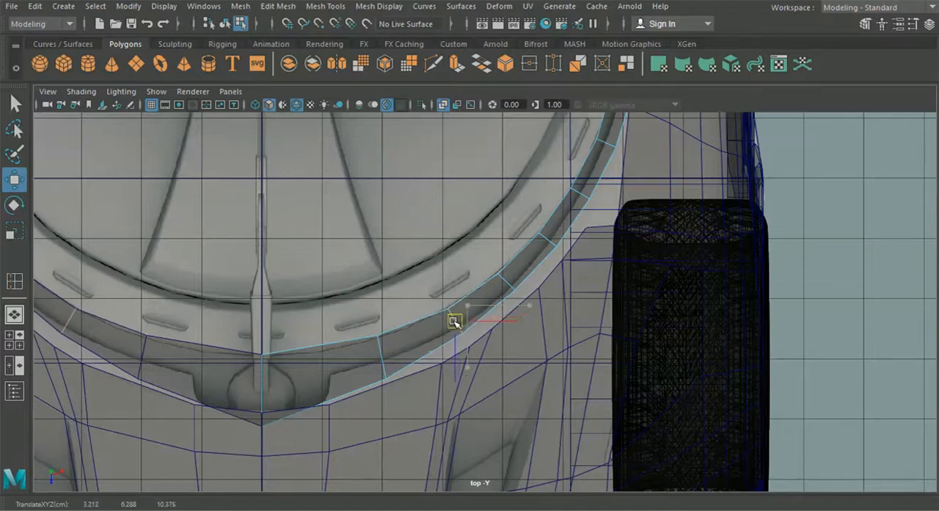
- Insert an edge loop in the segment beside the centre line of the windscreen base and move it slightly forward in the top view
key(g)
click(327, 349)
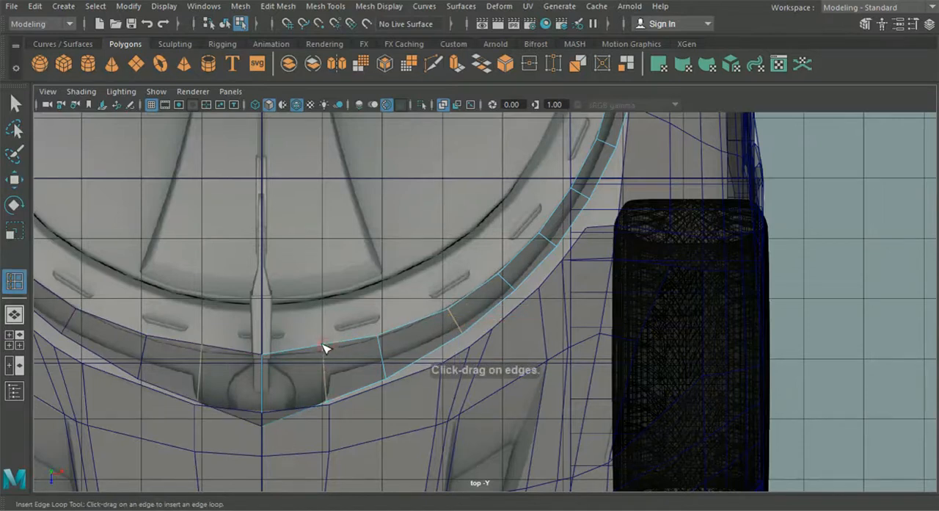
click(15, 182)
drag(323, 375, 322, 380)
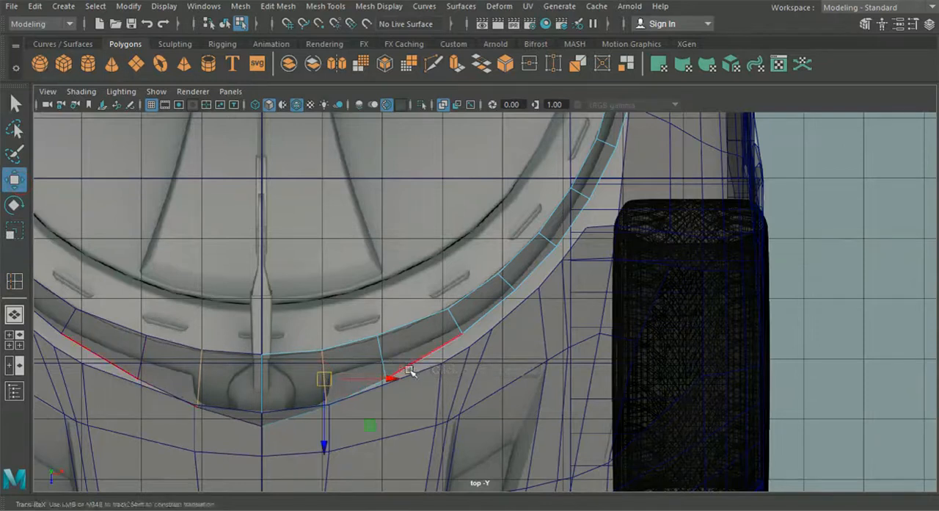
alt+middle_drag(409, 370, 420, 390)
- Raise the edge of a newly inserted front loop slightly in the side view to even out the windscreen border's profile
click(14, 340)
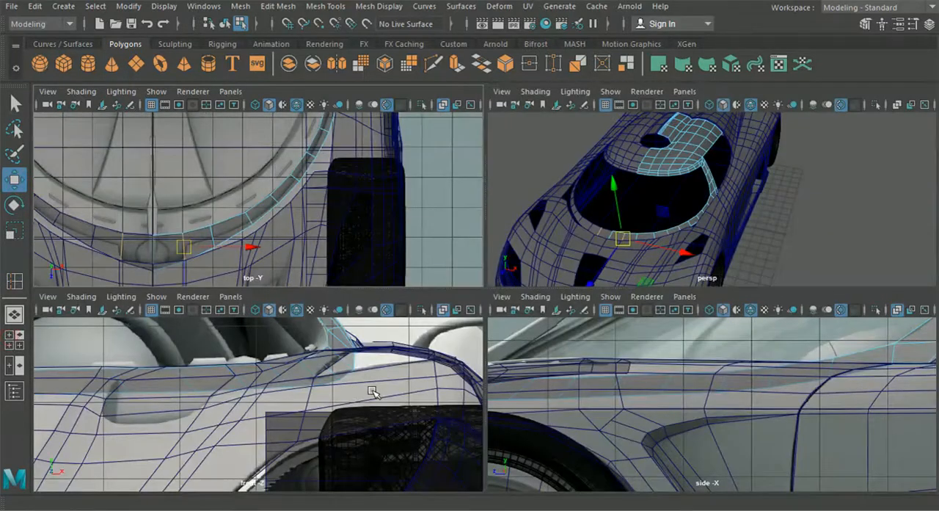
key(space)
alt+middle_drag(508, 390, 551, 380)
alt+middle_drag(522, 312, 620, 321)
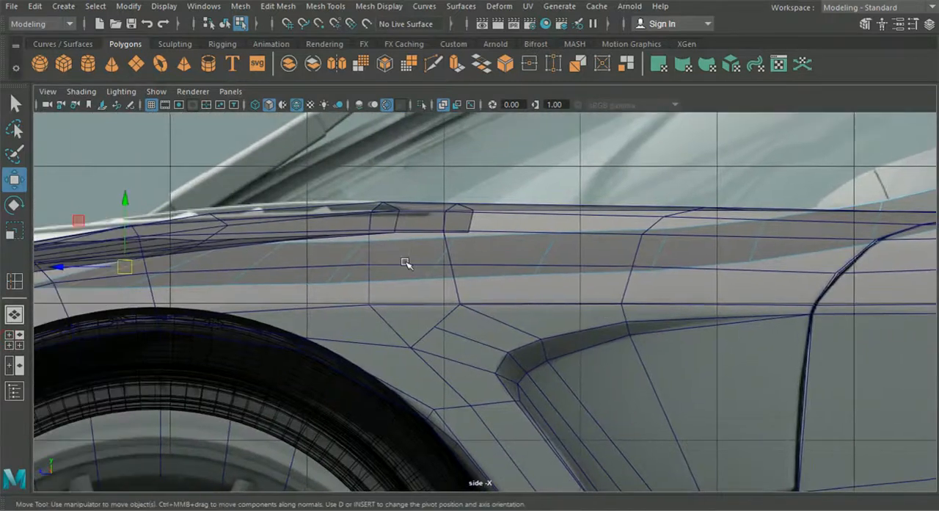
click(355, 251)
scroll(359, 227, up, 1)
drag(330, 191, 330, 188)
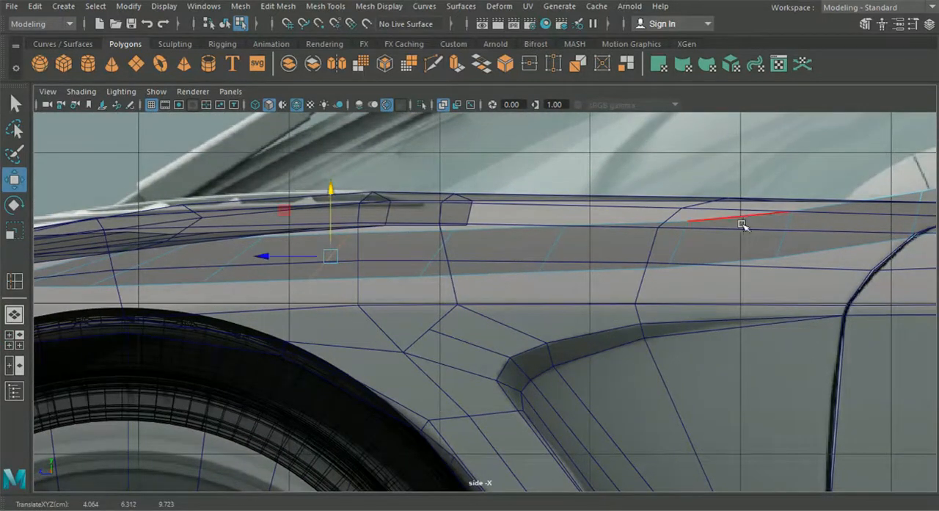
alt+middle_drag(470, 289, 645, 286)
alt+middle_drag(326, 289, 413, 289)
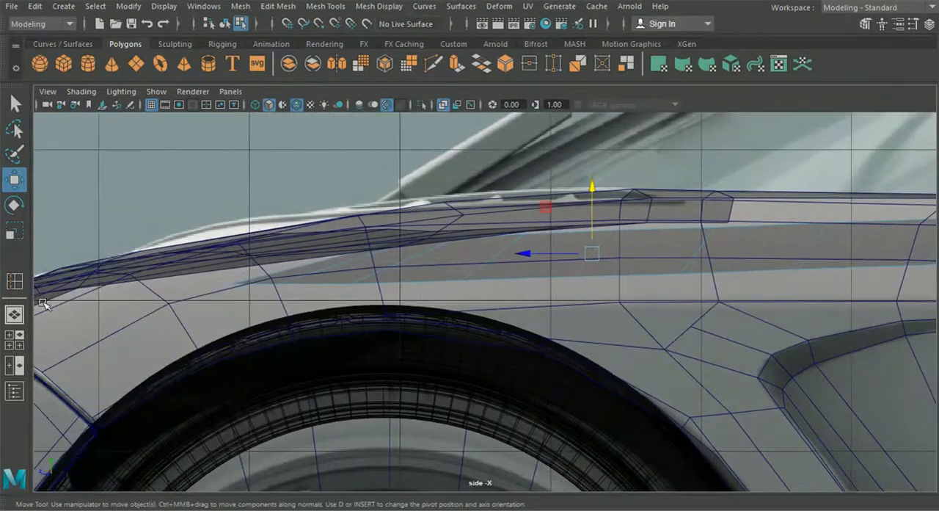
- Return to object mode, deselect the mesh and examine the roof, pillar and windscreen border from several angles in the perspective view
click(14, 314)
alt+drag(336, 327, 272, 274)
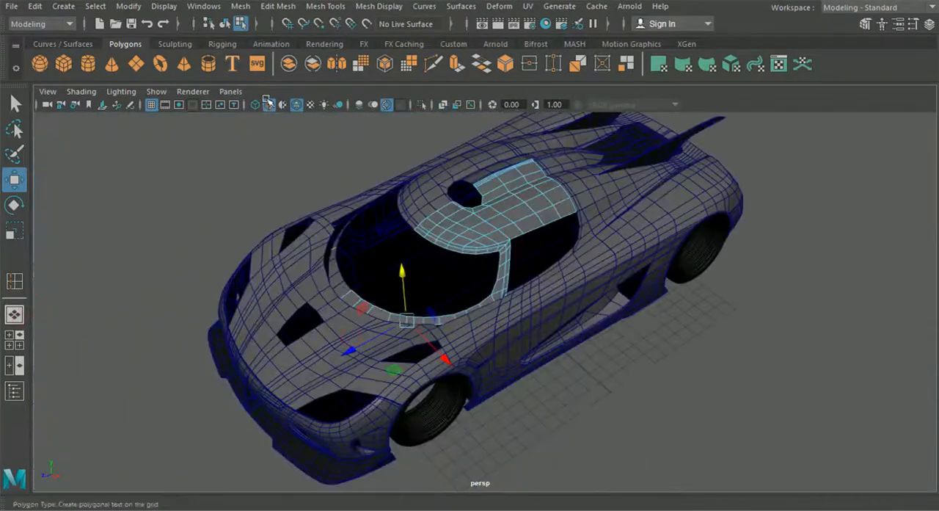
click(225, 24)
click(195, 144)
scroll(312, 279, up, 4)
alt+drag(314, 295, 443, 302)
scroll(360, 353, up, 3)
alt+drag(361, 353, 320, 207)
alt+drag(375, 240, 452, 203)
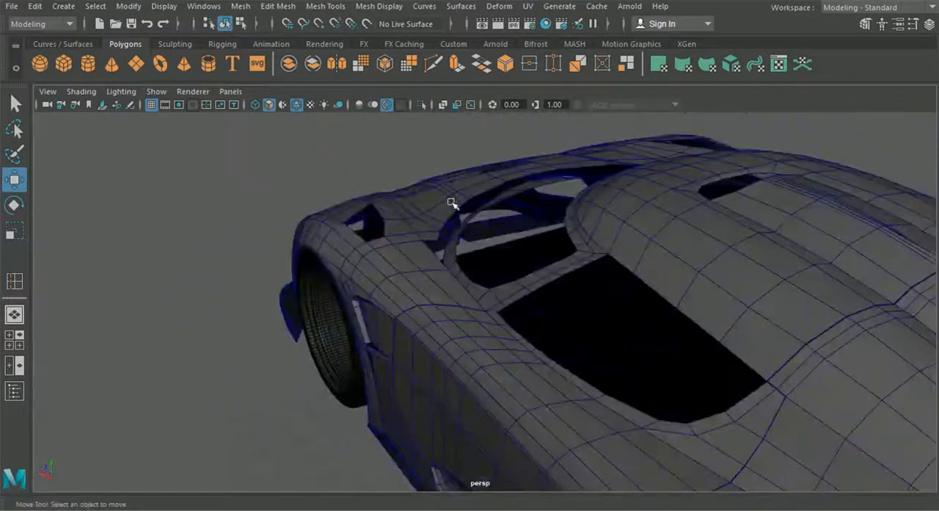
alt+drag(496, 288, 529, 218)
alt+drag(454, 243, 460, 312)
alt+right_drag(460, 313, 568, 312)
alt+drag(569, 313, 395, 251)
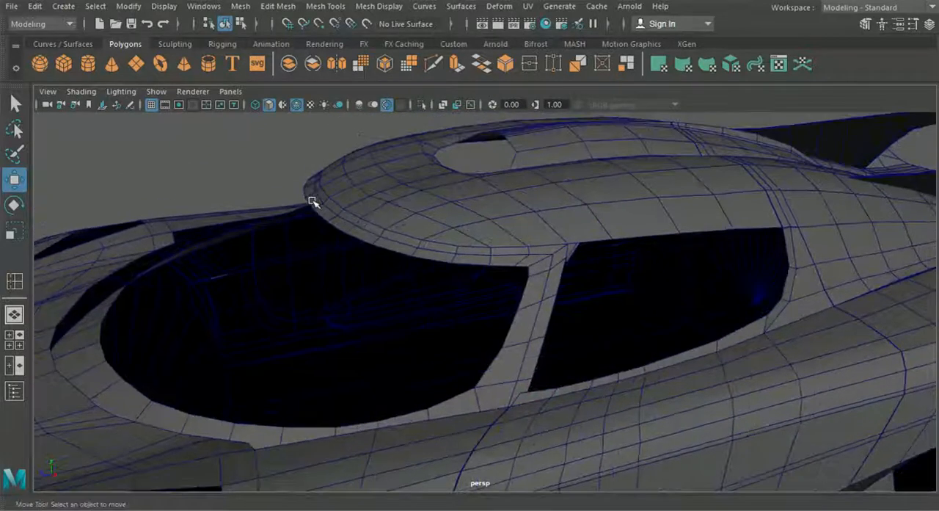
alt+drag(490, 400, 469, 358)
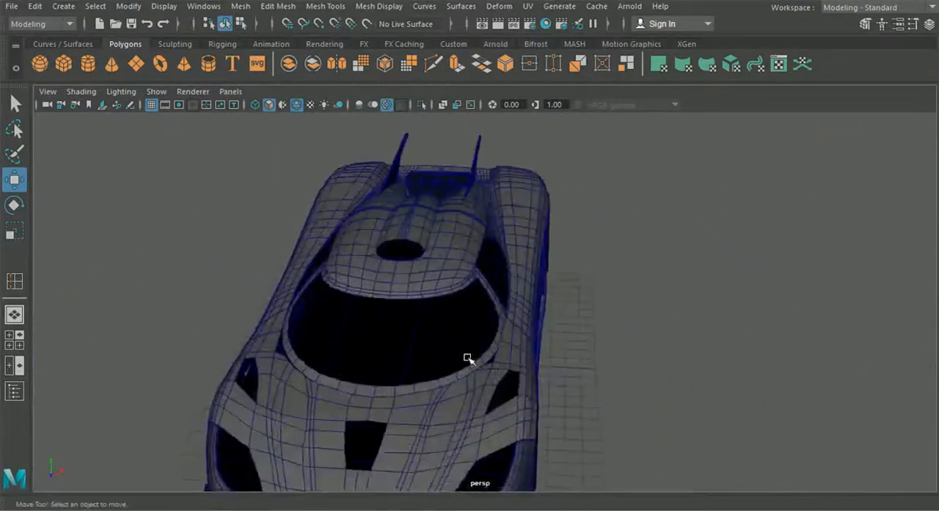
scroll(440, 348, up, 4)
- Select the roof and windscreen border mesh and frame its front half in the top view
click(359, 299)
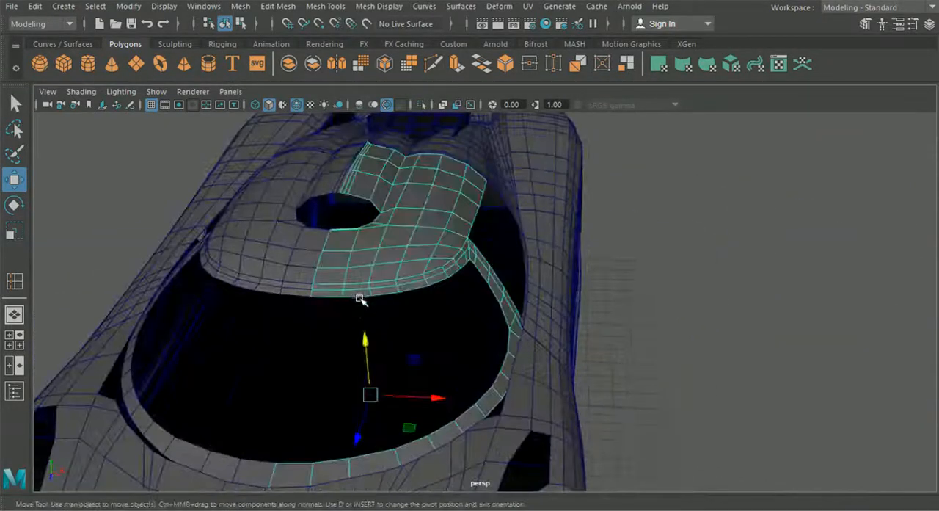
click(14, 339)
key(space)
scroll(370, 259, down, 5)
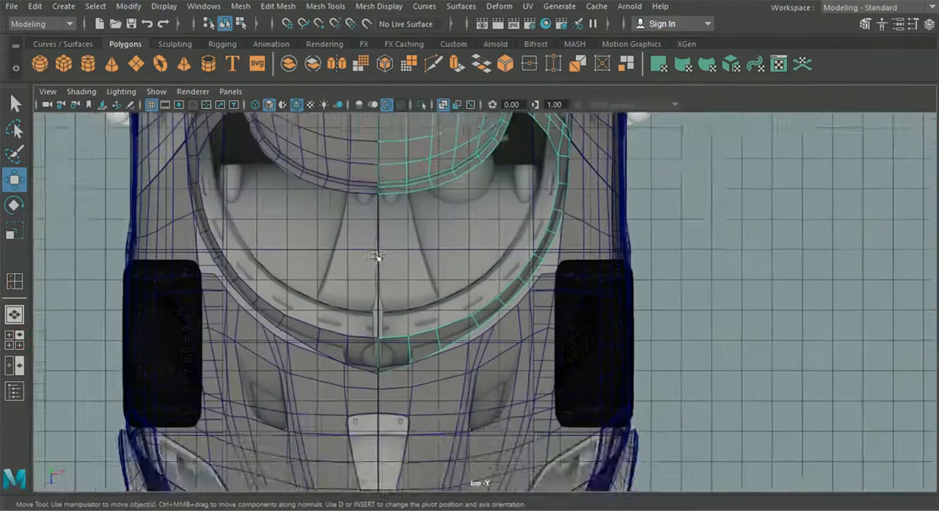
alt+middle_drag(400, 261, 390, 314)
scroll(393, 313, up, 1)
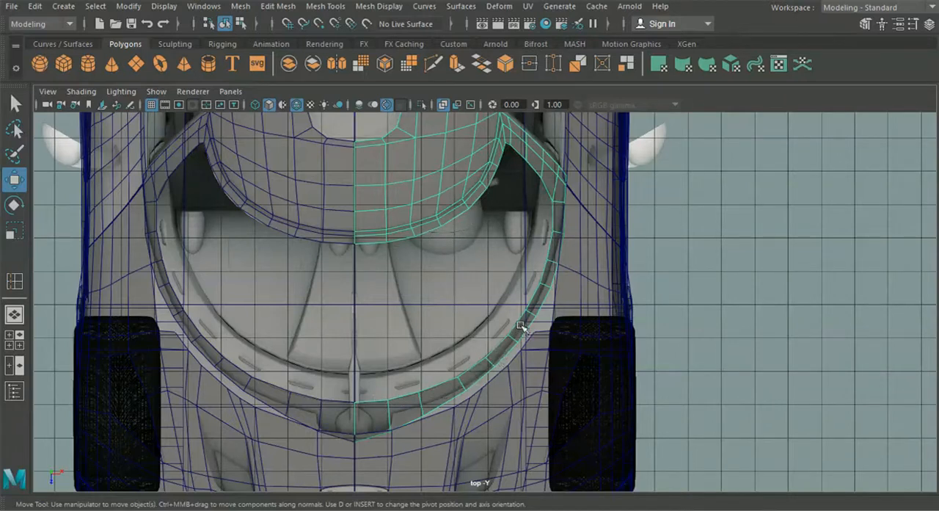
- Delete one cross edge, including its vertices, on the front curve of the windscreen border in the top view
right_drag(519, 320, 525, 65)
alt+right_drag(587, 283, 623, 343)
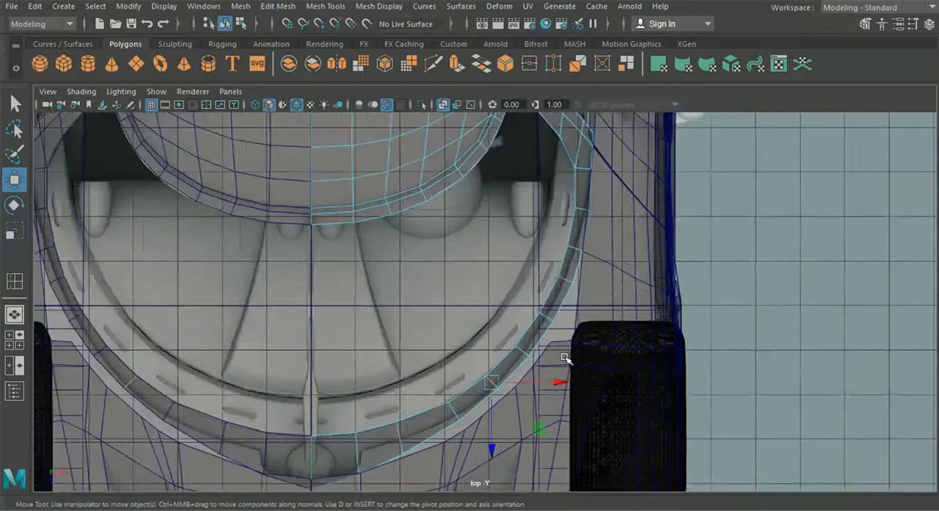
alt+middle_drag(556, 358, 506, 289)
scroll(471, 326, up, 1)
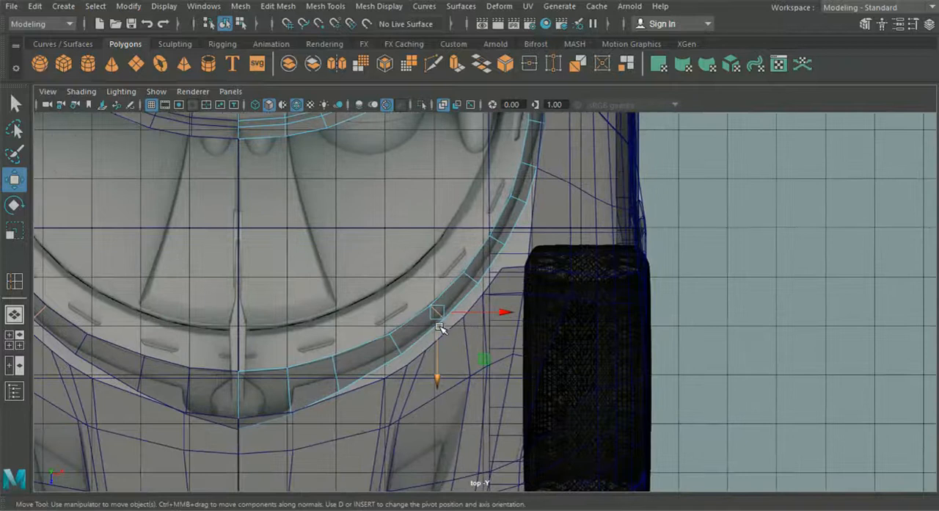
click(204, 7)
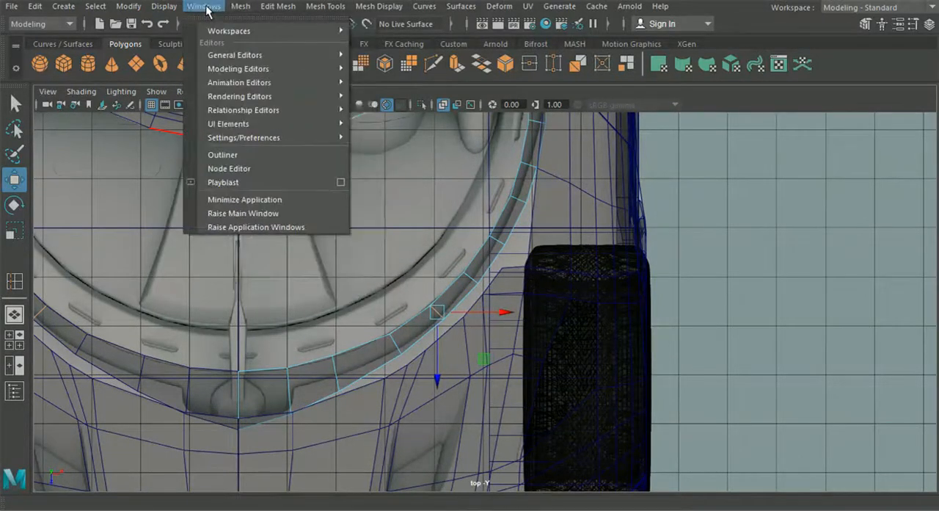
mouse_move(277, 6)
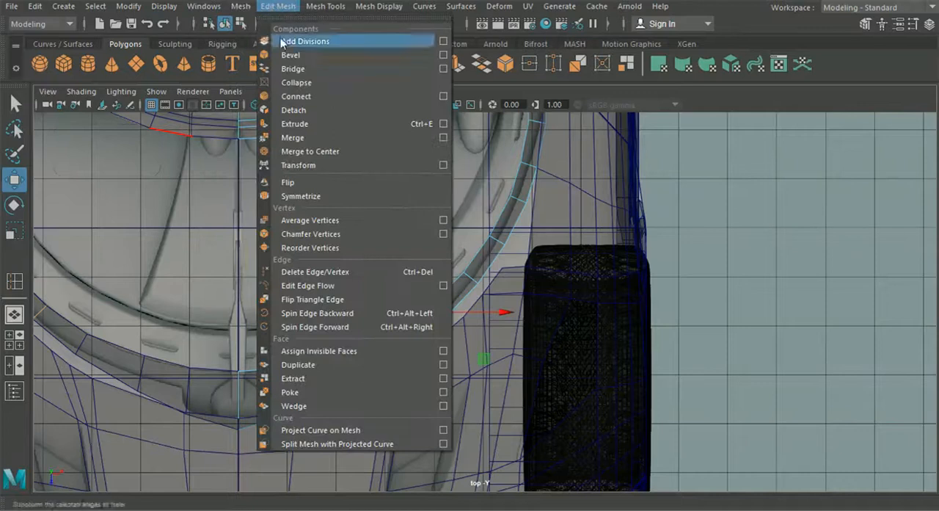
click(325, 273)
- Slide the next two cross edges forward along the windscreen border to even out the gap
drag(474, 283, 454, 302)
click(500, 243)
drag(499, 246, 494, 251)
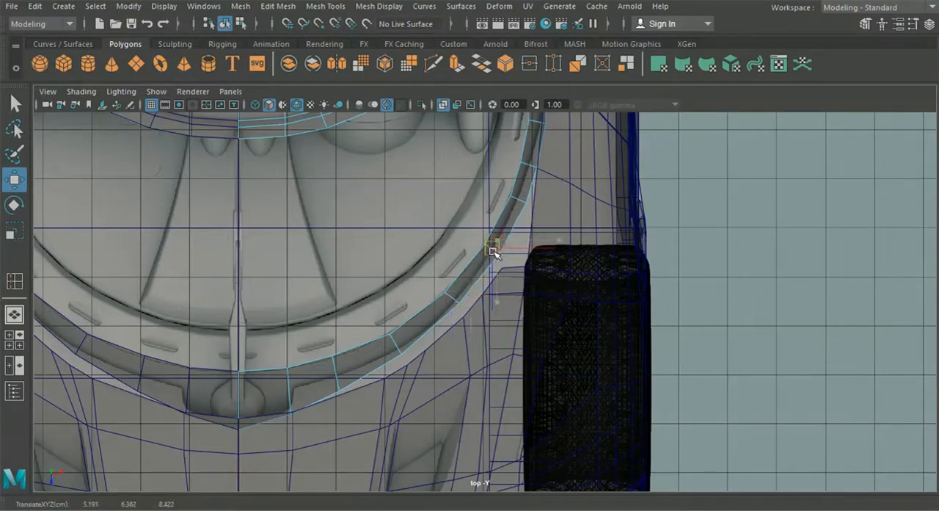
alt+middle_drag(494, 263, 515, 259)
- Remove another cross edge on the side of the windscreen border and slide the neighbouring edge back towards the gap
alt+middle_drag(397, 325, 296, 416)
click(449, 290)
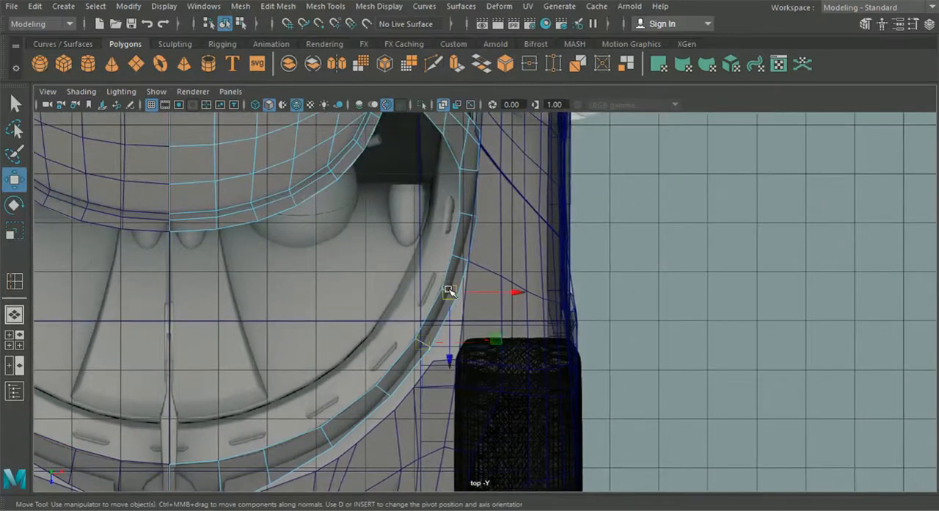
key(Delete)
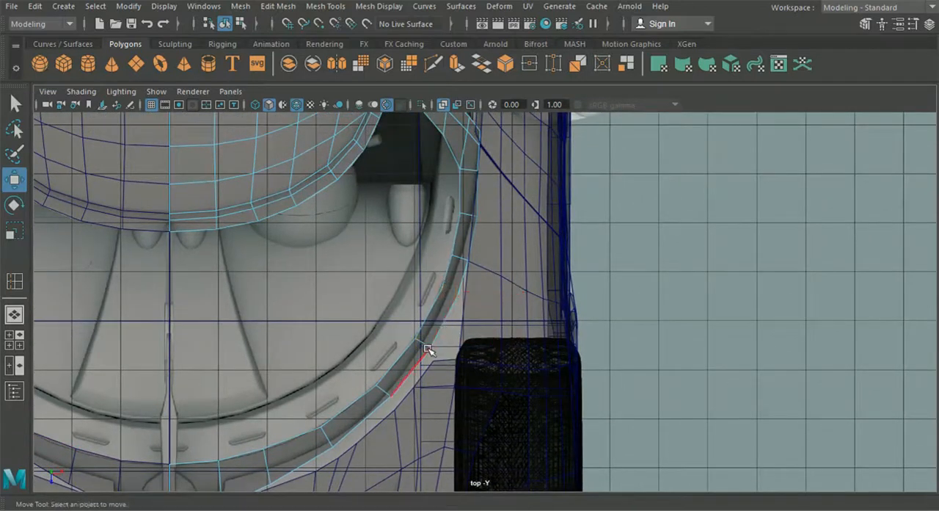
click(425, 343)
drag(425, 343, 433, 330)
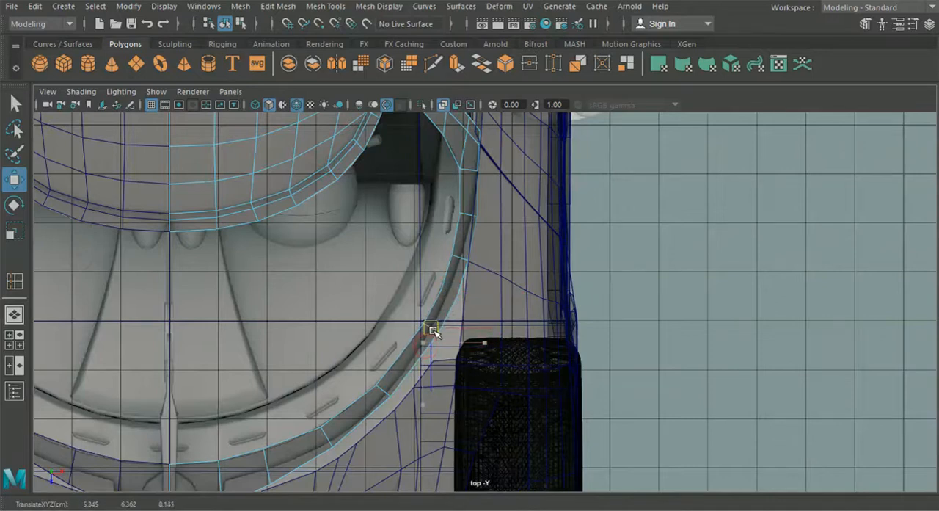
scroll(444, 296, up, 1)
- Delete the leftover vertices of the removed cross edge on the side of the windscreen border
right_drag(445, 295, 382, 103)
scroll(413, 219, up, 2)
drag(415, 254, 457, 314)
key(Delete)
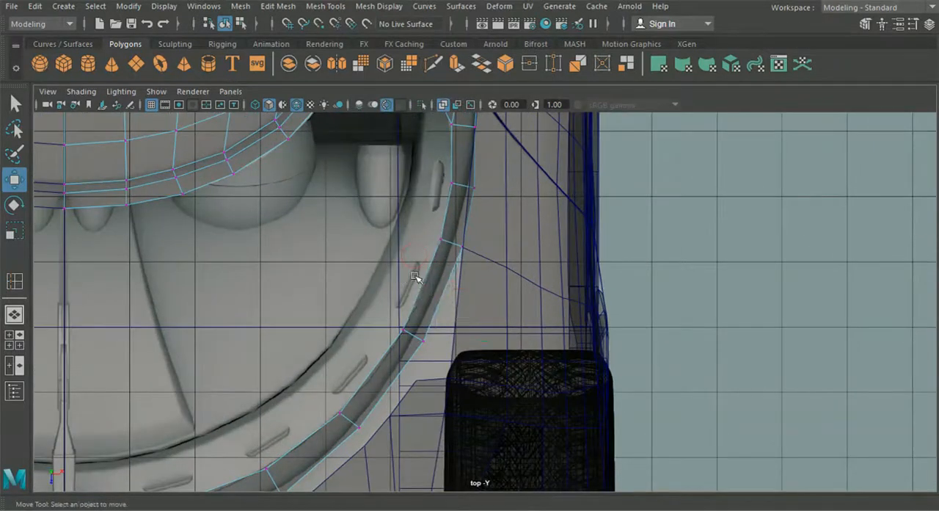
- Reposition the vertex pairs along the side and front curve of the windscreen border to equalise the segment spacing
scroll(415, 276, up, 1)
drag(421, 215, 483, 256)
drag(445, 230, 404, 335)
alt+middle_drag(405, 336, 476, 201)
drag(343, 276, 392, 302)
drag(272, 342, 310, 383)
- Adjust the height of the selected vertex pair on the windscreen border's front curve slightly in the side view
scroll(326, 386, down, 5)
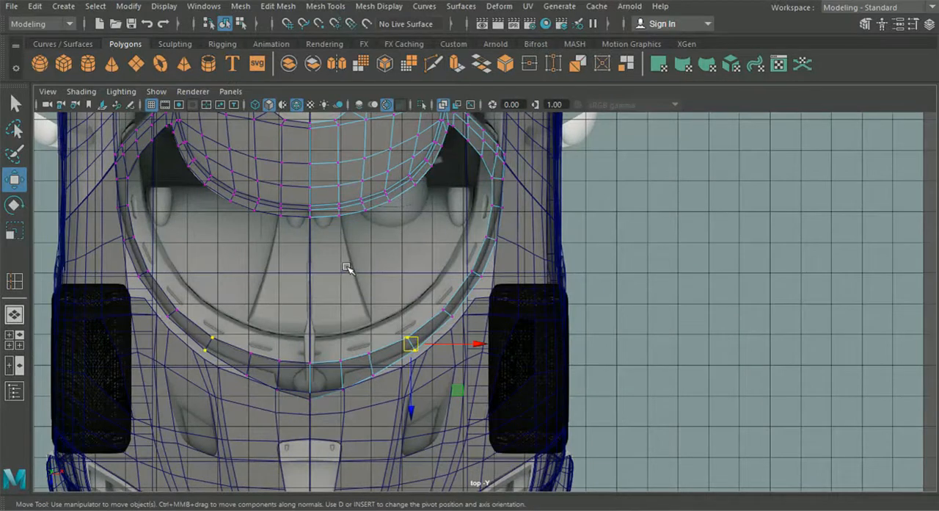
alt+middle_drag(347, 268, 309, 281)
scroll(311, 367, up, 3)
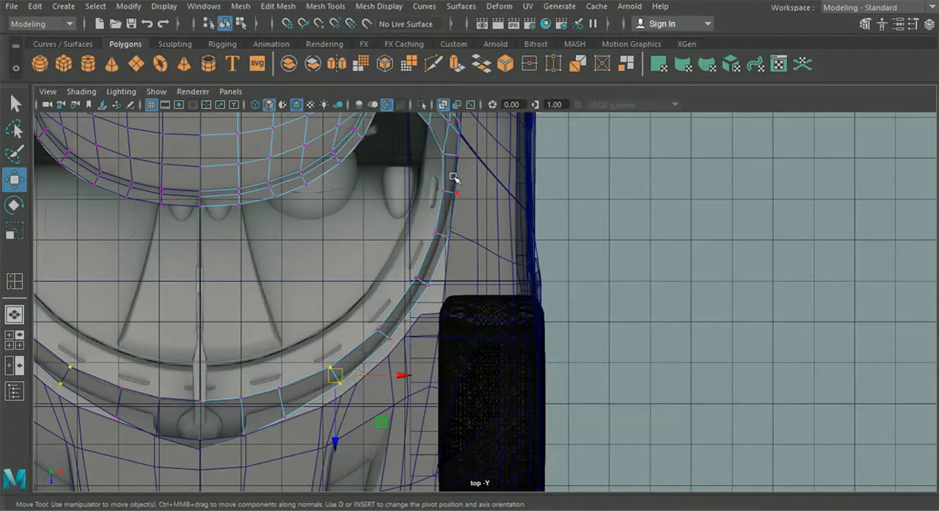
alt+middle_drag(454, 177, 459, 268)
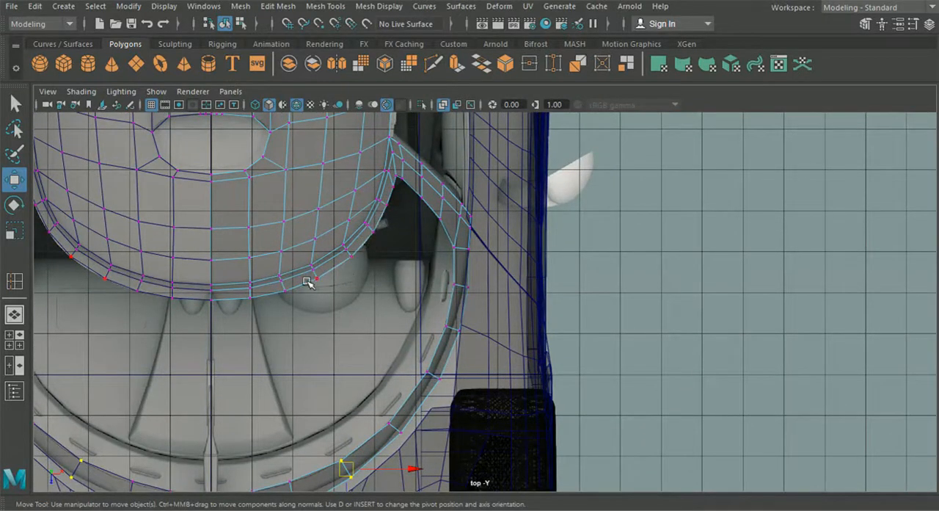
alt+middle_drag(337, 358, 341, 351)
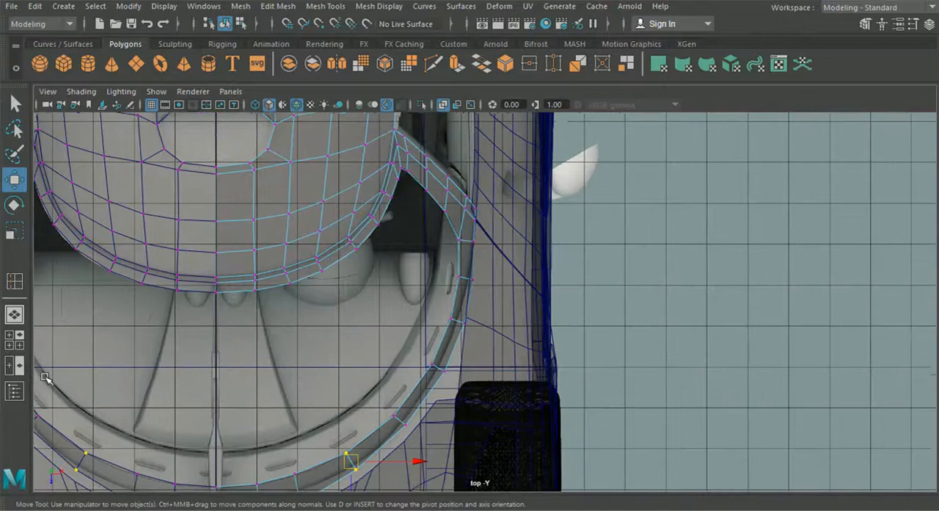
click(15, 347)
key(space)
alt+middle_drag(696, 387, 605, 404)
drag(411, 212, 412, 213)
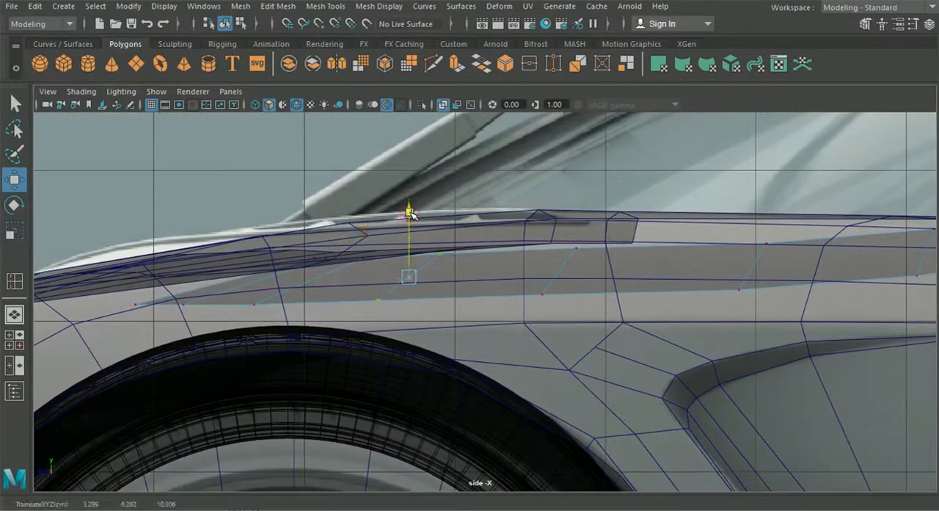
alt+middle_drag(585, 284, 301, 278)
alt+middle_drag(530, 280, 376, 298)
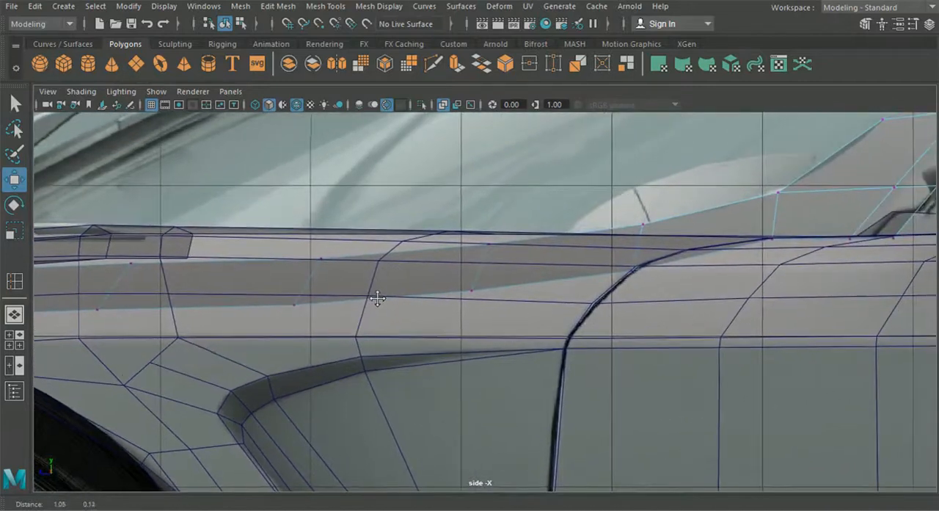
scroll(386, 311, down, 4)
- Extrude the roof's front edge loop forward in the perspective view to form a strip over the windscreen opening
click(12, 314)
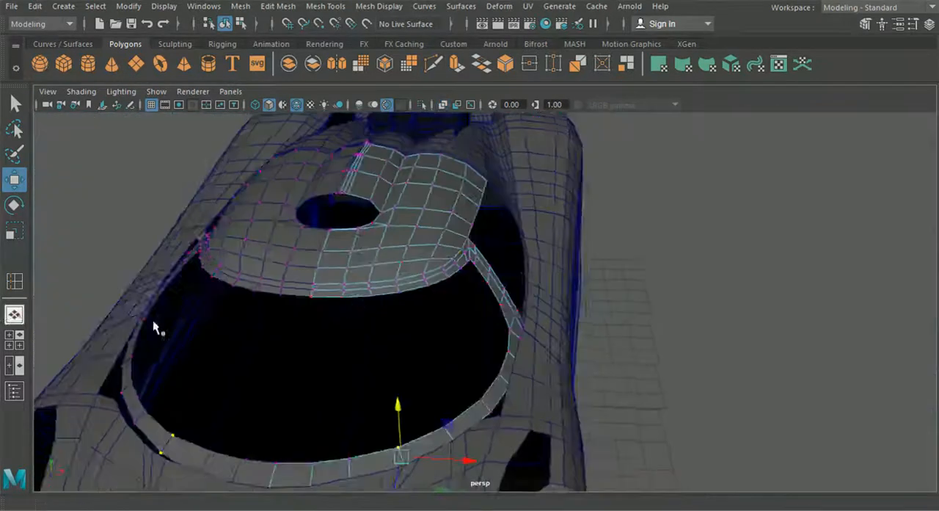
alt+drag(383, 314, 369, 305)
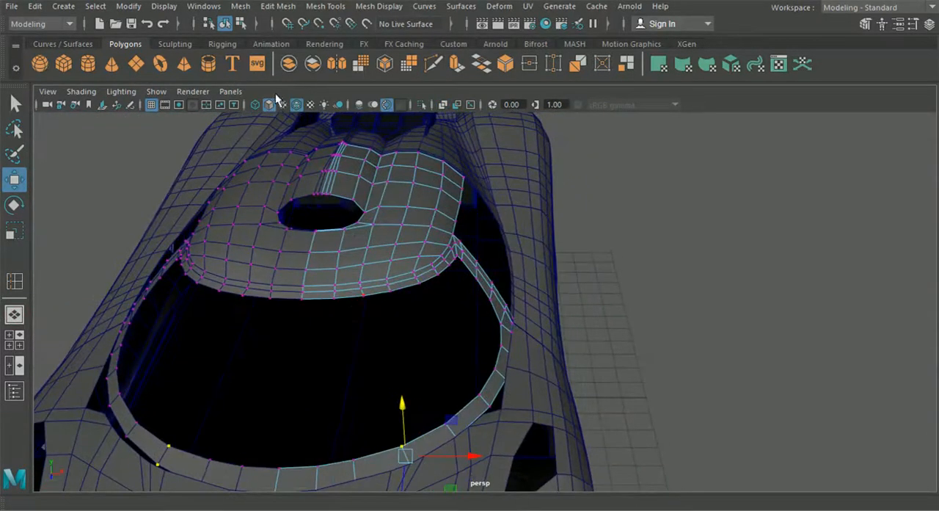
alt+drag(254, 176, 145, 162)
mouse_move(340, 205)
alt+mouse_down()
mouse_move(310, 159)
mouse_move(329, 213)
alt+mouse_up()
key(q)
right_drag(345, 205, 328, 173)
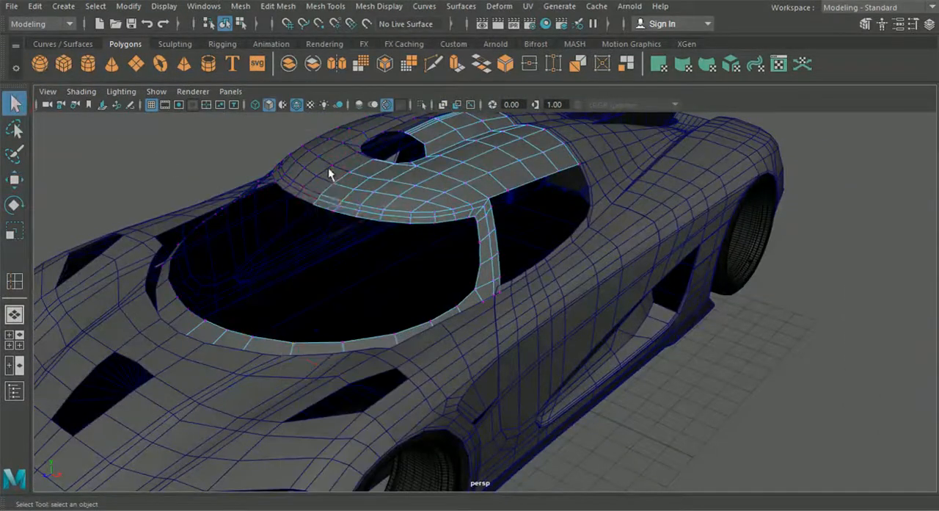
shift+click(347, 207)
key(ctrl+e)
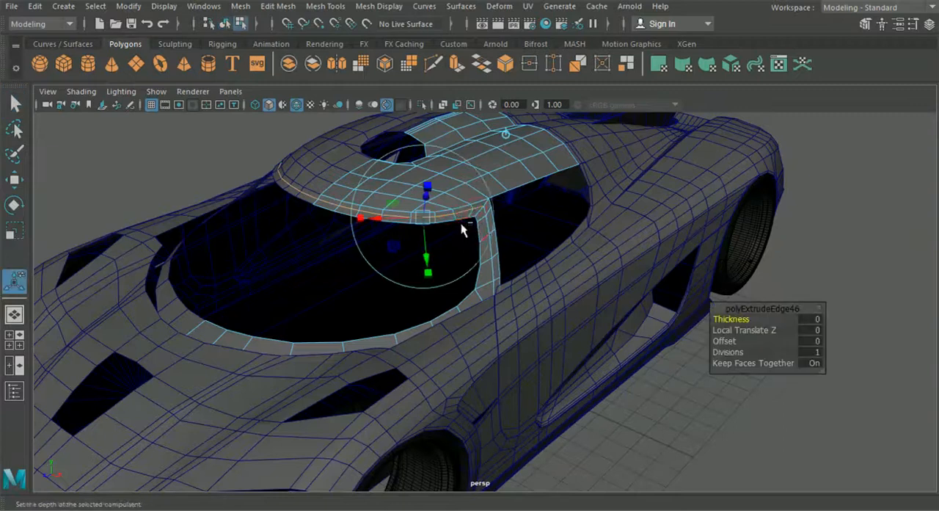
click(505, 139)
drag(367, 218, 297, 252)
right_drag(425, 198, 265, 228)
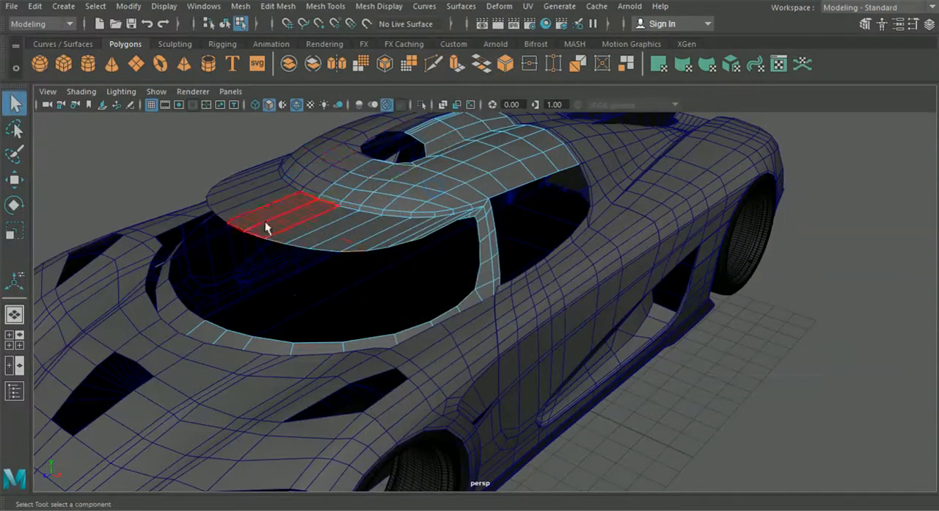
- Extract all faces of the new windscreen strip from the roof and separate them into their own mesh
click(275, 231)
shift+click(266, 227)
shift+click(322, 234)
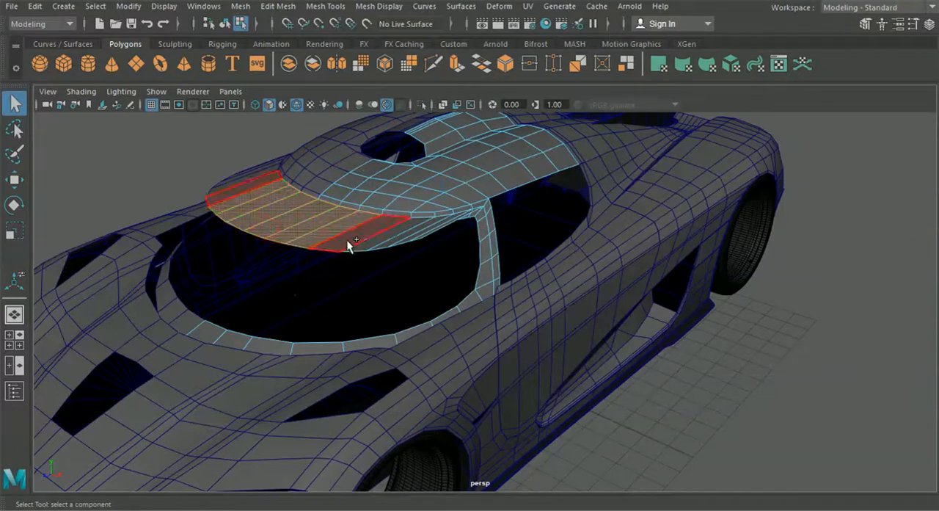
shift+click(348, 239)
shift+click(420, 237)
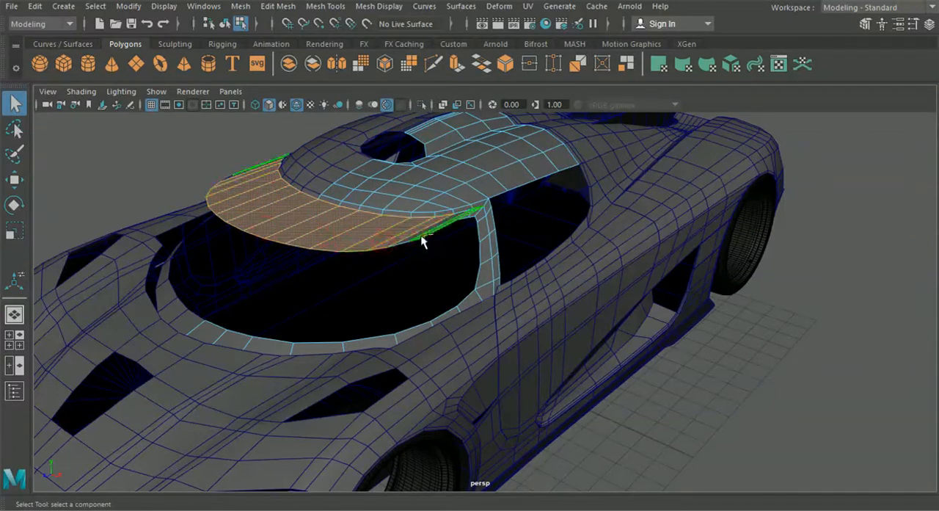
click(278, 6)
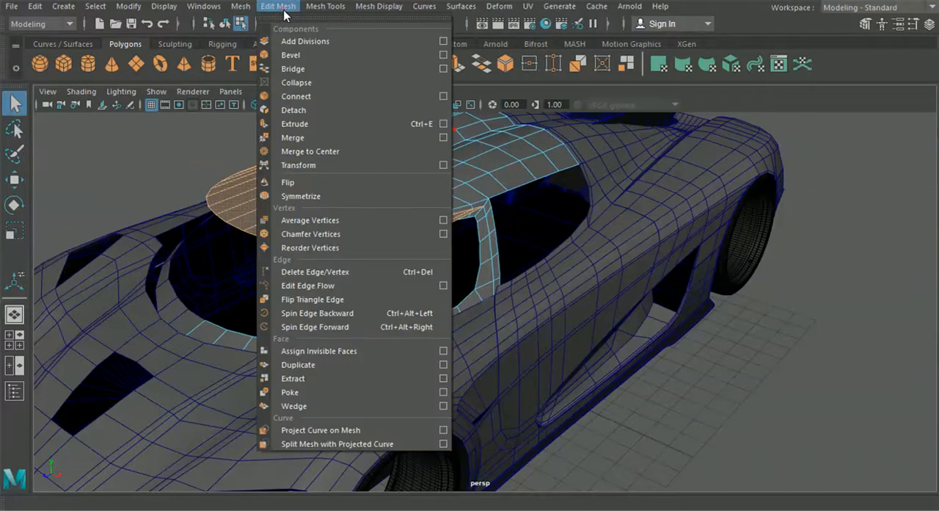
click(308, 379)
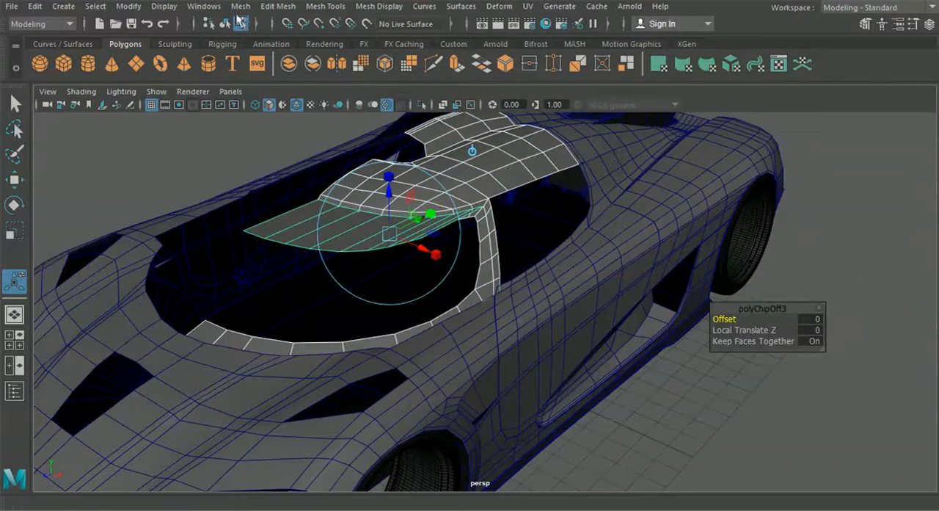
alt+drag(309, 207, 294, 218)
click(211, 176)
click(325, 224)
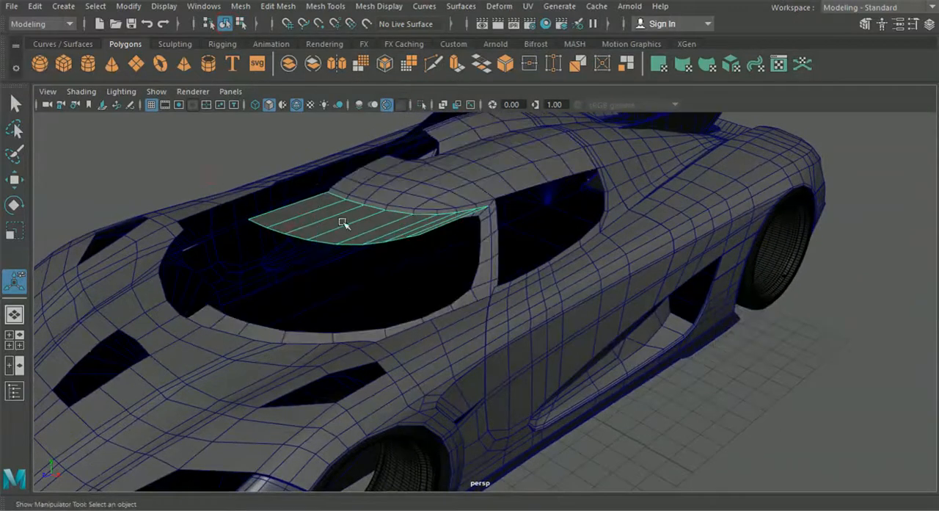
- Examine the separated windscreen strip against the roof, pillar and border from several angles
alt+drag(349, 191, 371, 189)
scroll(272, 202, down, 6)
alt+drag(273, 215, 392, 287)
click(456, 248)
scroll(455, 248, up, 5)
alt+drag(444, 221, 362, 234)
- Try to pull the windscreen strip's front centre vertex down to the inner edge of the windscreen border
click(345, 208)
right_drag(353, 203, 284, 101)
alt+drag(282, 201, 196, 160)
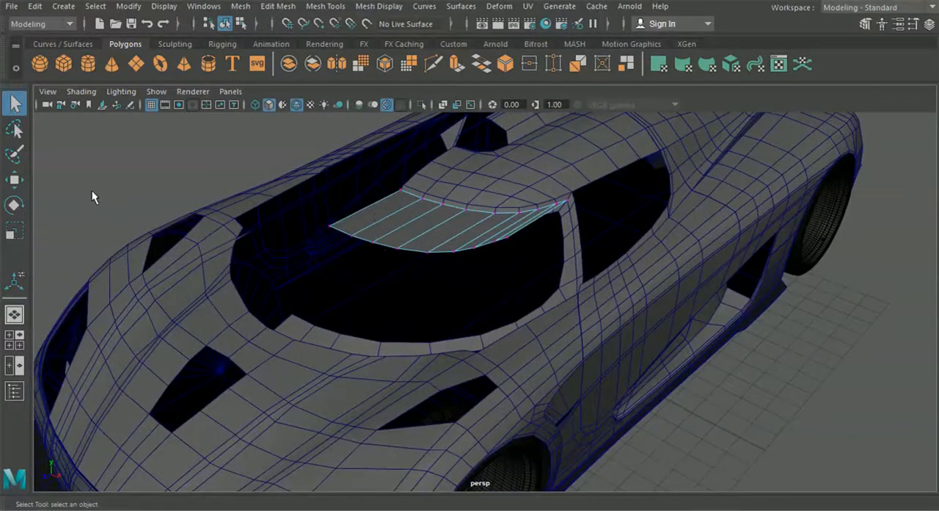
alt+middle_drag(143, 212, 198, 222)
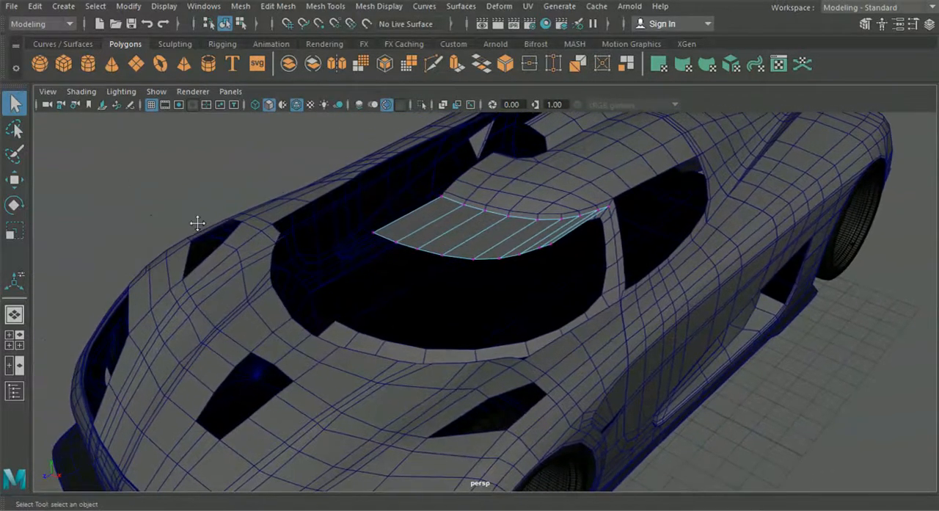
click(14, 181)
scroll(315, 227, up, 3)
click(317, 199)
drag(326, 202, 264, 329)
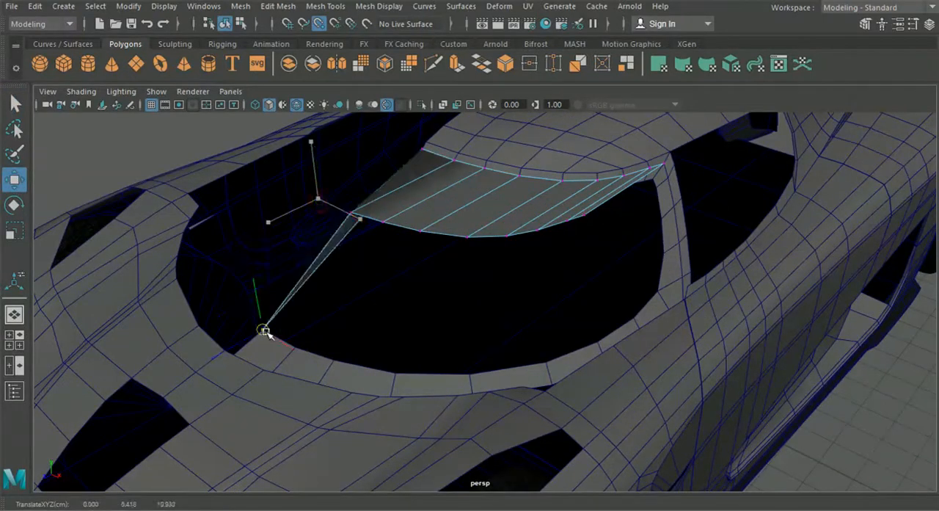
click(352, 212)
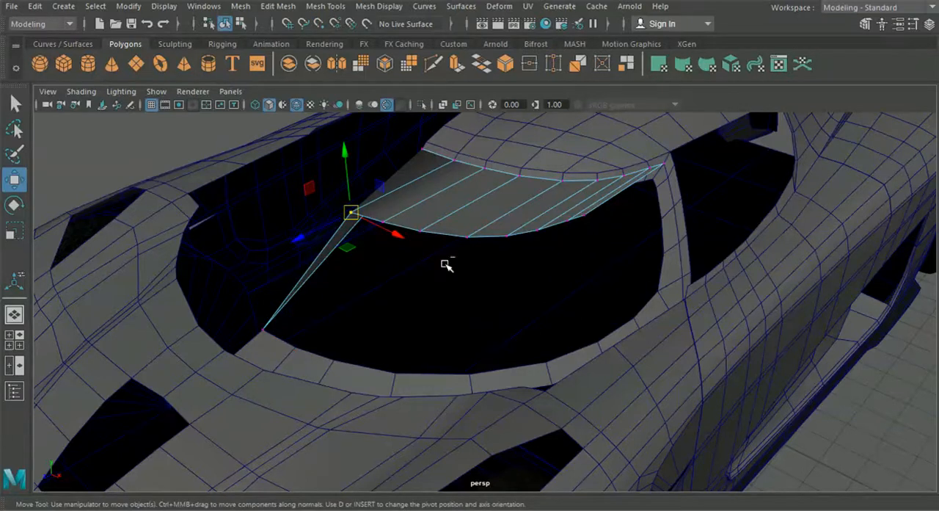
key(ctrl+z)
key(ctrl+z)
- Insert an edge loop along the windscreen border of the roof mesh, close to its inner edge
alt+drag(330, 393, 420, 357)
click(383, 351)
click(279, 7)
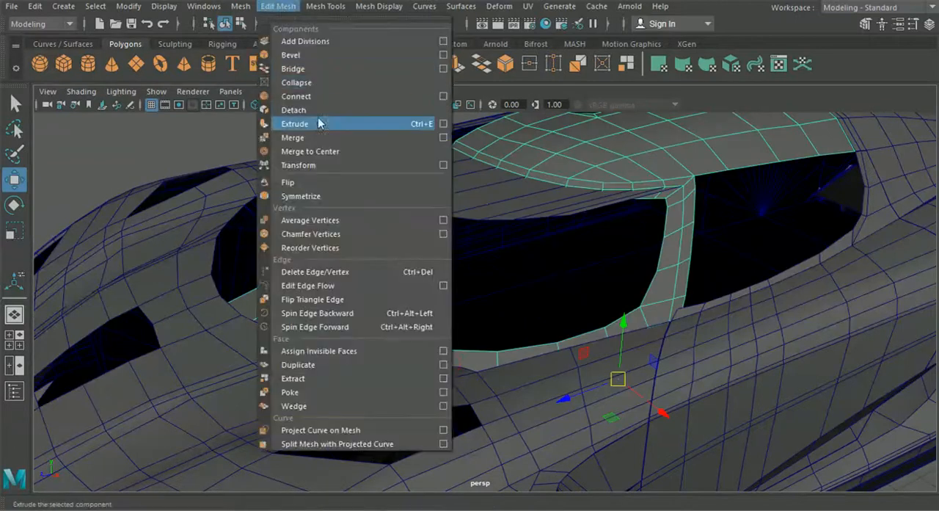
mouse_move(326, 6)
click(350, 110)
scroll(318, 302, up, 5)
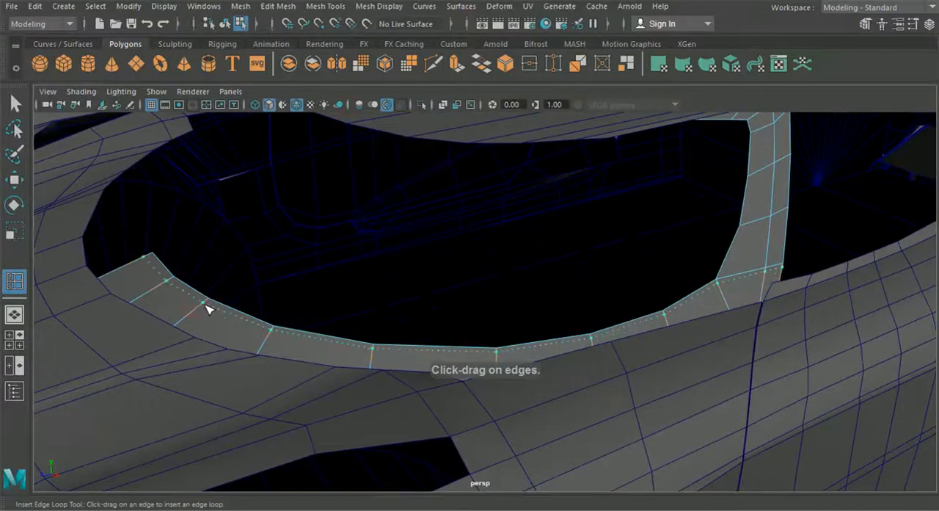
- In the top view, move the front centre vertices of the windscreen border's inner edge loops to match the reference image
click(14, 339)
key(space)
scroll(304, 287, up, 5)
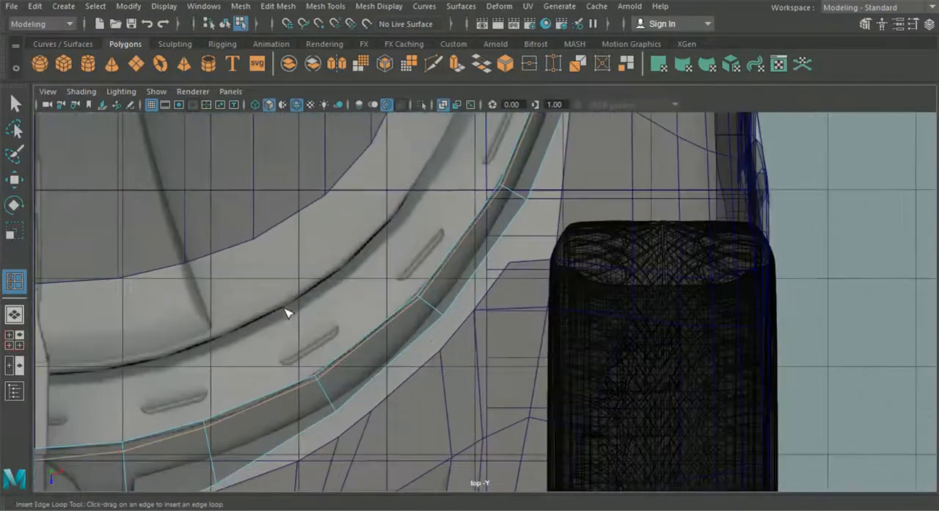
scroll(290, 310, up, 3)
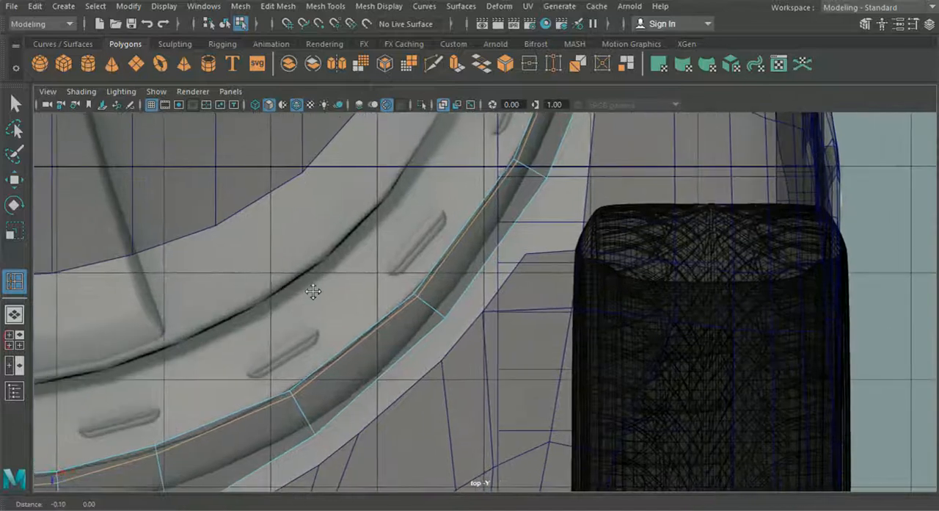
click(15, 180)
right_drag(348, 362, 285, 101)
alt+middle_drag(199, 320, 304, 269)
drag(166, 351, 313, 411)
drag(236, 422, 236, 414)
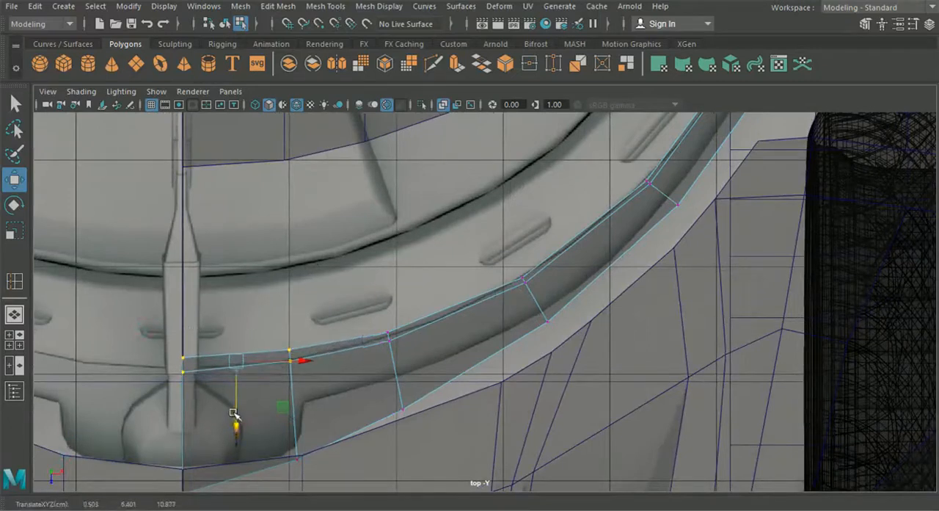
- Adjust the next vertex pairs along the front curve of the windscreen border to follow the reference line
drag(355, 293, 385, 385)
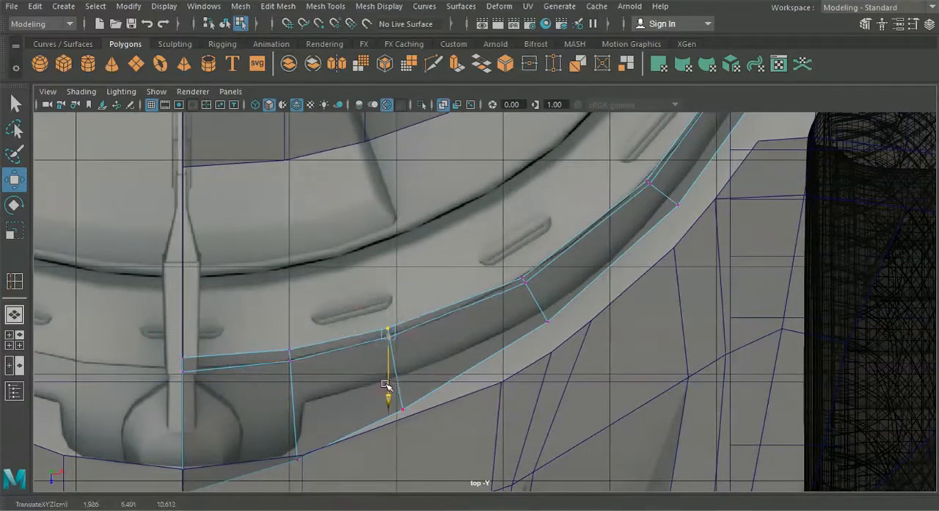
drag(495, 247, 544, 298)
drag(525, 328, 524, 322)
alt+middle_drag(570, 259, 428, 331)
click(508, 257)
drag(506, 298, 506, 291)
- Align the inner vertex pairs along the side of the windscreen border with the reference image
alt+middle_drag(546, 189, 481, 298)
drag(506, 213, 595, 228)
alt+middle_drag(579, 159, 549, 324)
drag(538, 238, 594, 273)
alt+middle_drag(561, 173, 516, 294)
scroll(516, 294, up, 1)
scroll(516, 294, up, 1)
drag(523, 266, 577, 286)
alt+middle_drag(578, 288, 533, 336)
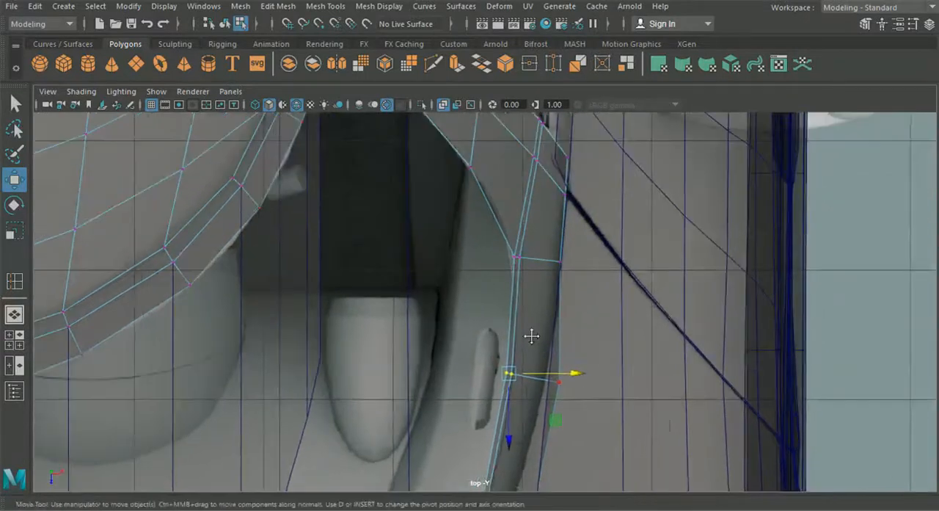
- Move the inner vertex pair at the base of the windscreen pillar slightly inward and adjust the pair above it
drag(509, 248, 525, 269)
drag(580, 254, 577, 255)
alt+middle_drag(565, 233, 561, 305)
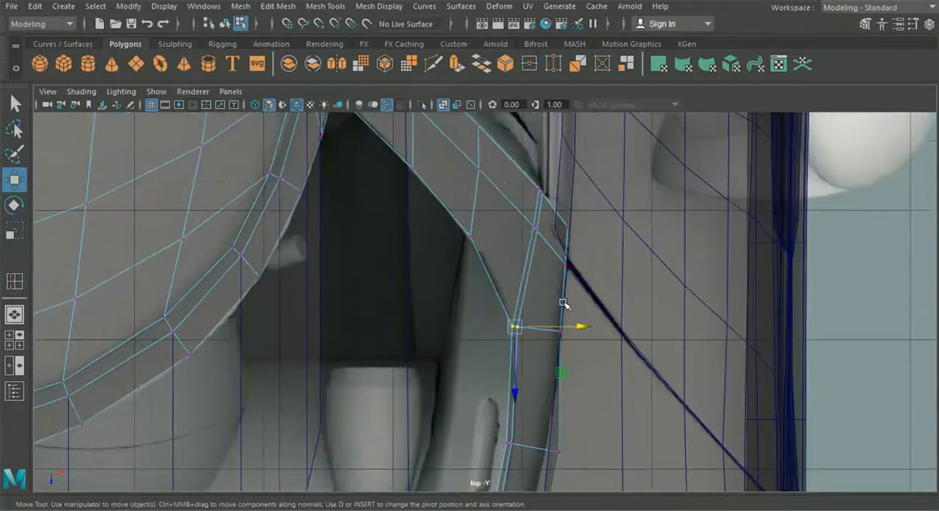
drag(524, 213, 576, 229)
alt+middle_drag(526, 231, 554, 315)
- Nudge the vertices of the windscreen pillar's middle edge loop sideways so the loop runs evenly up to the roof
click(509, 253)
drag(562, 253, 561, 253)
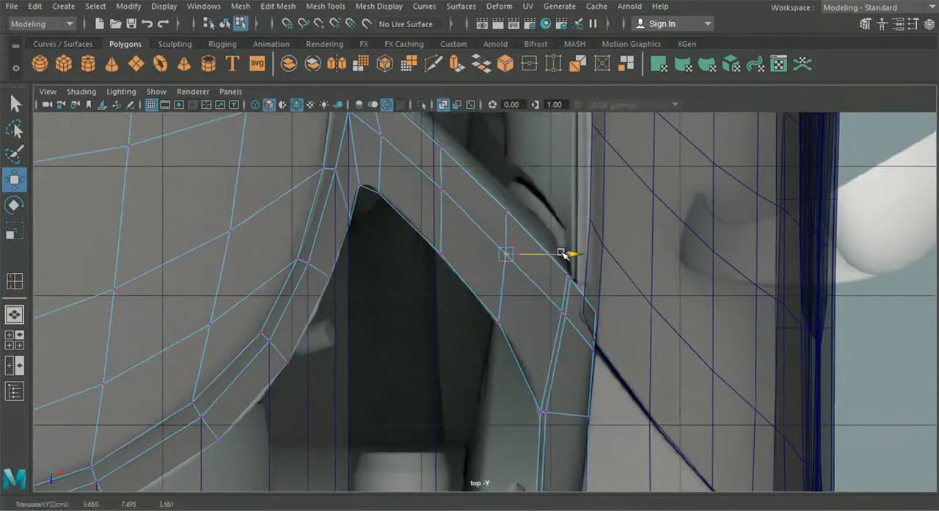
click(441, 189)
drag(515, 191, 513, 191)
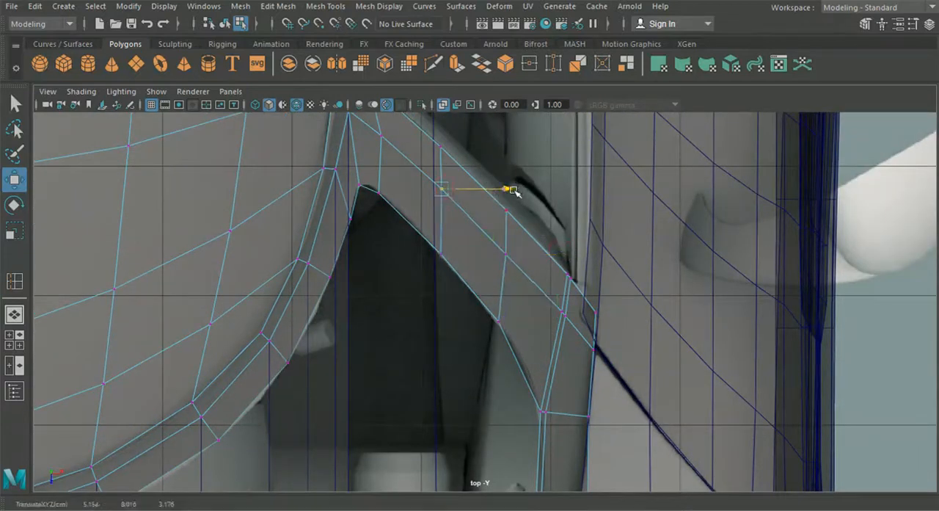
alt+middle_drag(513, 191, 547, 307)
click(424, 249)
drag(488, 247, 489, 246)
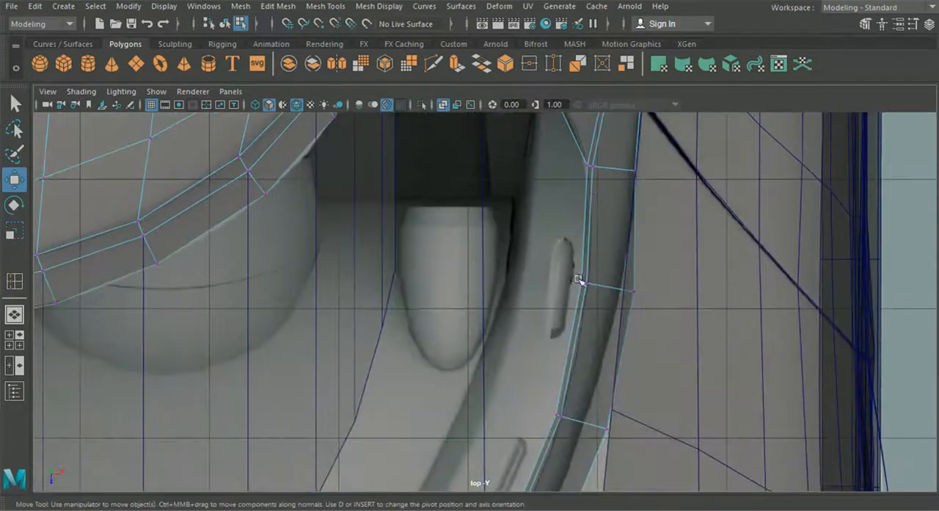
- Fine-tune single vertices of the border's new edge loop from the pillar base round to the front curve
click(580, 281)
drag(648, 281, 647, 281)
click(553, 417)
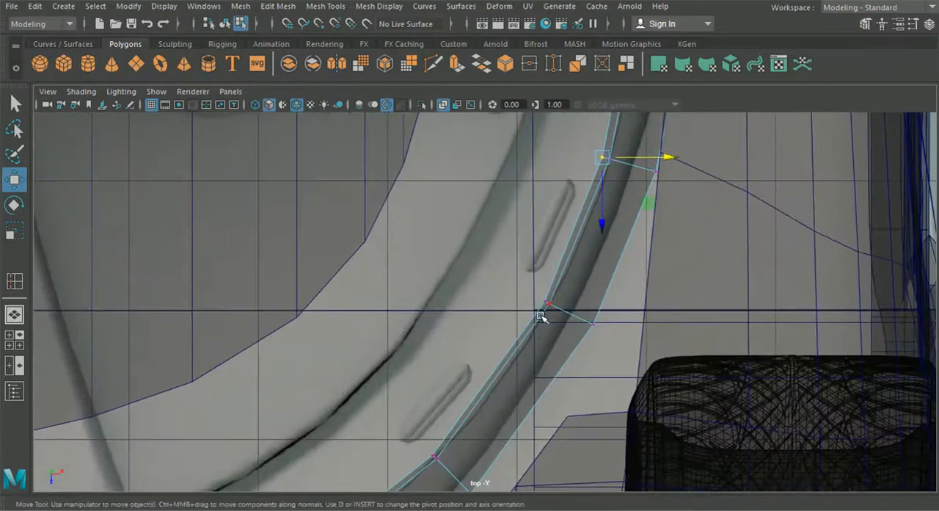
click(544, 303)
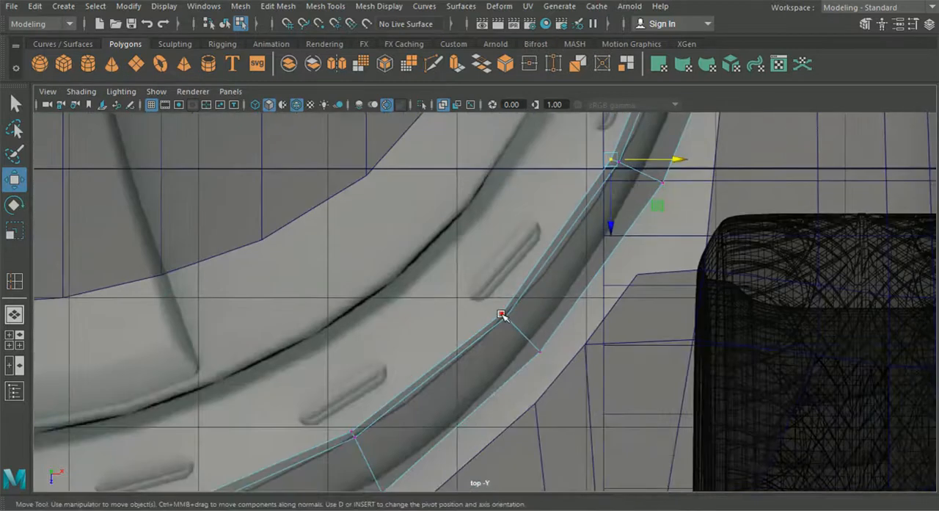
click(502, 314)
drag(504, 373, 502, 359)
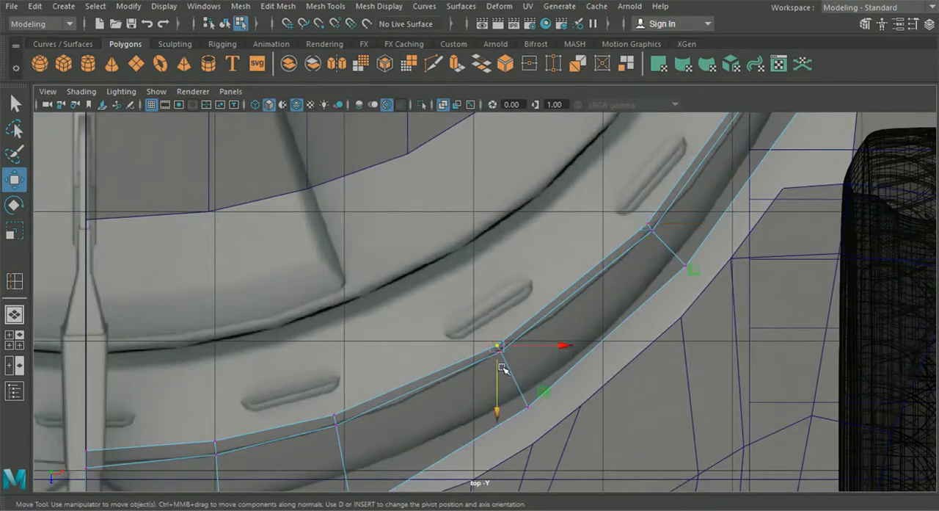
click(555, 351)
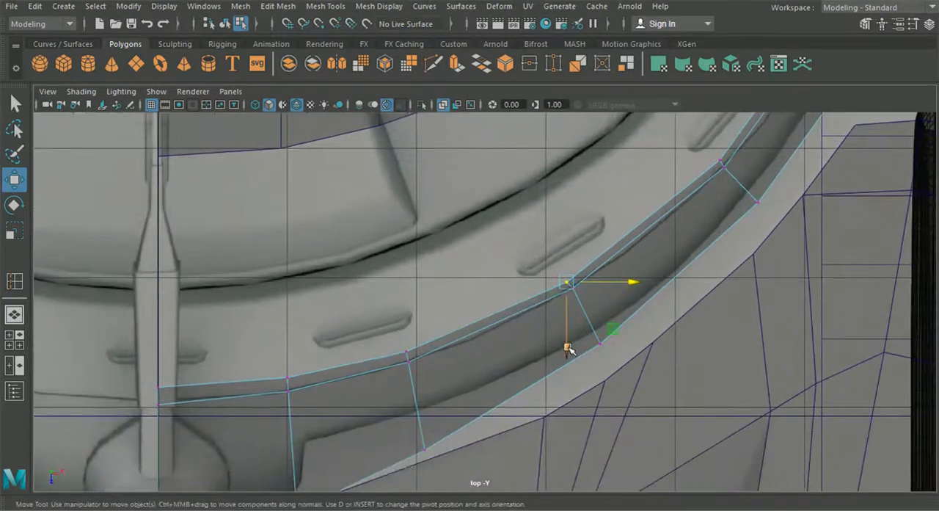
drag(569, 349, 570, 347)
- Back in the perspective view, pull the windscreen strip's lower vertices nearest the centre line down to the border's inner edge
click(16, 317)
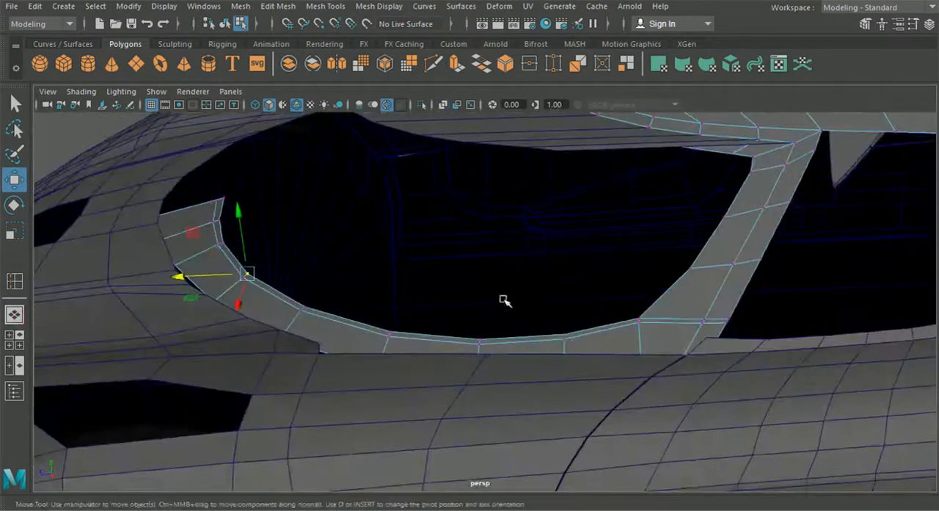
alt+drag(509, 310, 541, 323)
double_click(534, 210)
right_drag(427, 168, 354, 103)
alt+drag(331, 128, 367, 178)
alt+middle_drag(362, 216, 369, 219)
drag(344, 160, 242, 332)
click(372, 178)
drag(373, 178, 278, 360)
- Snap the next four lower vertices of the windscreen strip to the matching vertices on the border's front curve
click(411, 194)
key(v)
drag(411, 194, 321, 385)
click(458, 209)
drag(458, 209, 405, 413)
drag(516, 207, 509, 426)
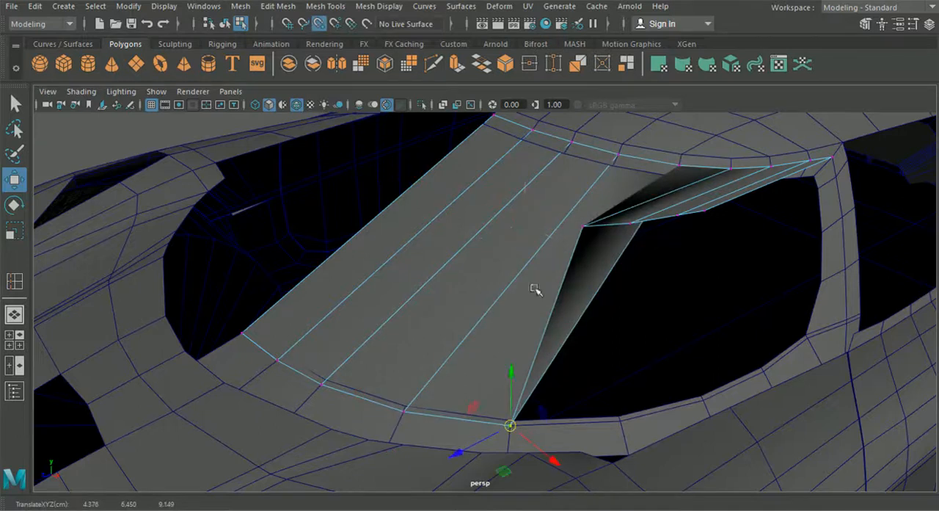
click(583, 226)
drag(583, 225, 607, 410)
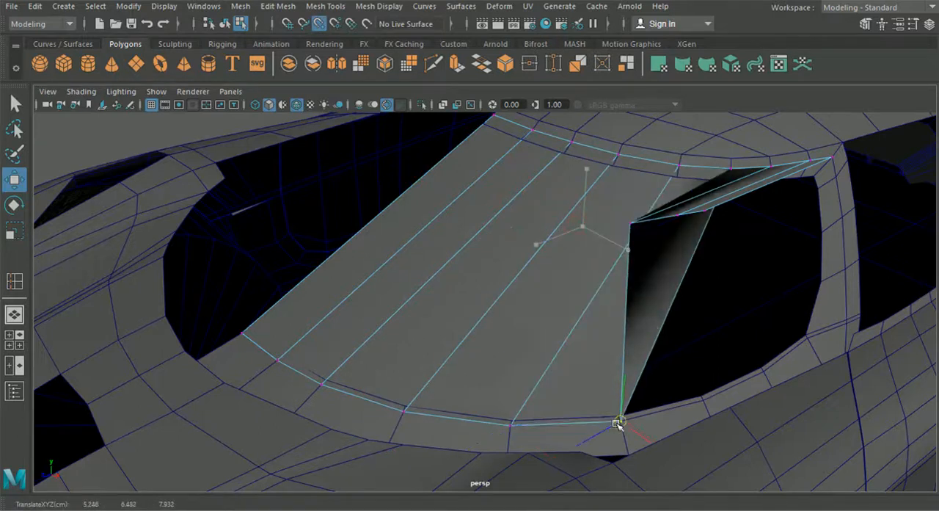
- Snap the remaining lower vertices of the windscreen strip to the border vertices near the pillar base
click(629, 223)
middle_drag(663, 315, 701, 401)
alt+drag(778, 340, 698, 275)
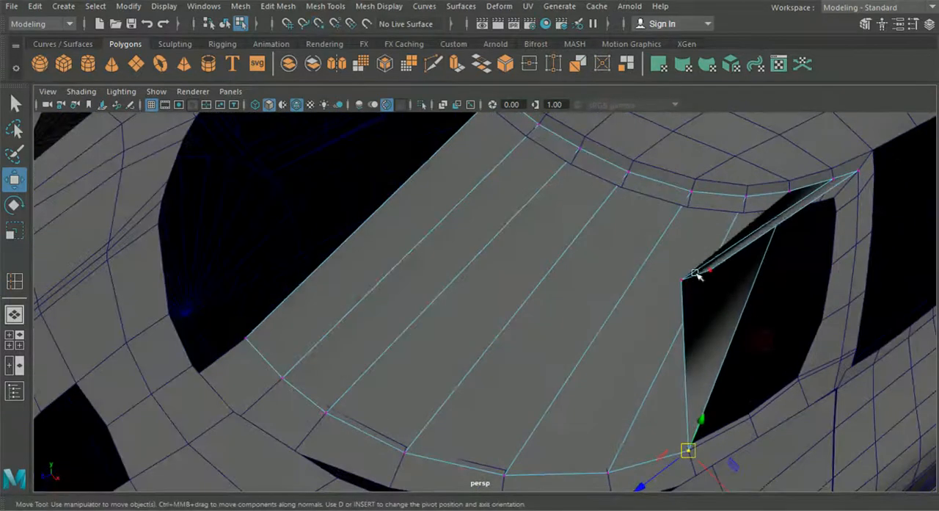
click(721, 287)
middle_drag(710, 270, 796, 377)
click(682, 275)
middle_drag(682, 275, 750, 420)
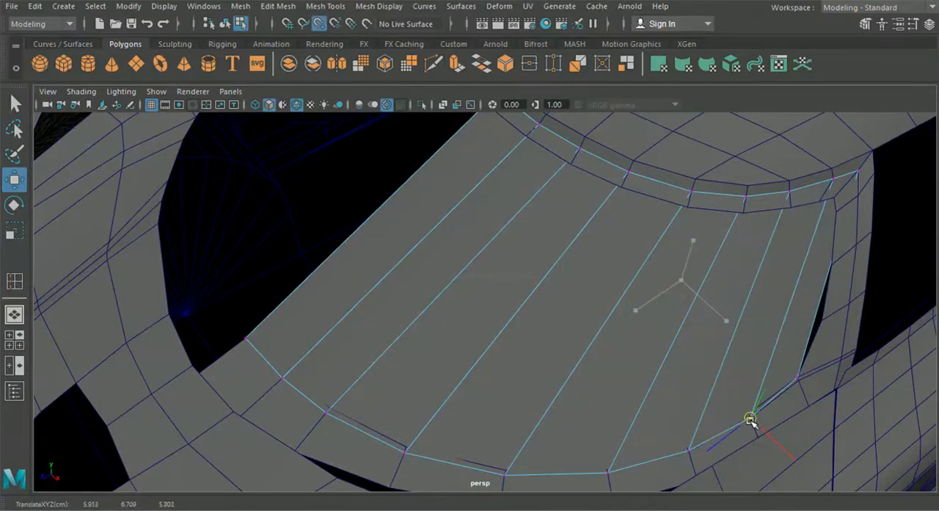
- Select the border's inner vertices along the windscreen's lower edge and lower them slightly beneath the glass
scroll(732, 403, down, 4)
alt+drag(686, 380, 653, 348)
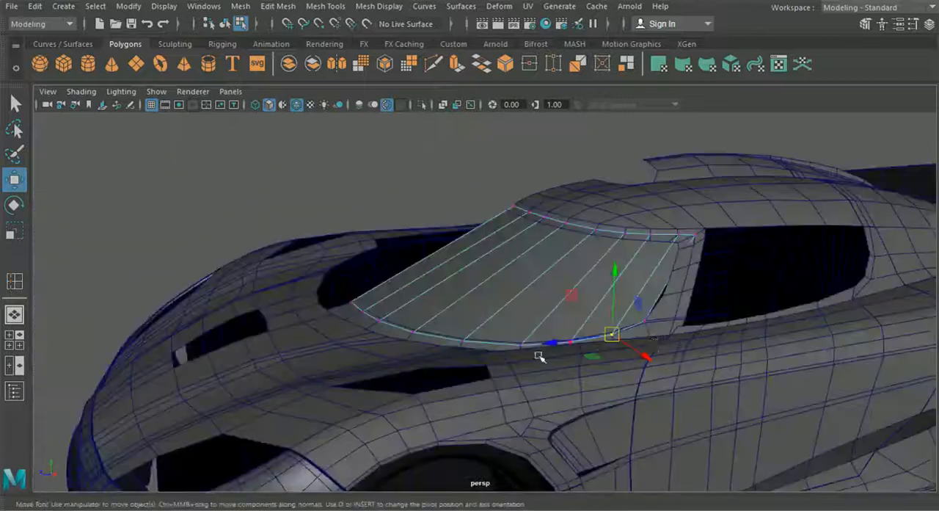
scroll(381, 356, up, 4)
click(353, 356)
alt+drag(295, 332, 287, 328)
click(292, 330)
shift+click(323, 346)
shift+click(394, 361)
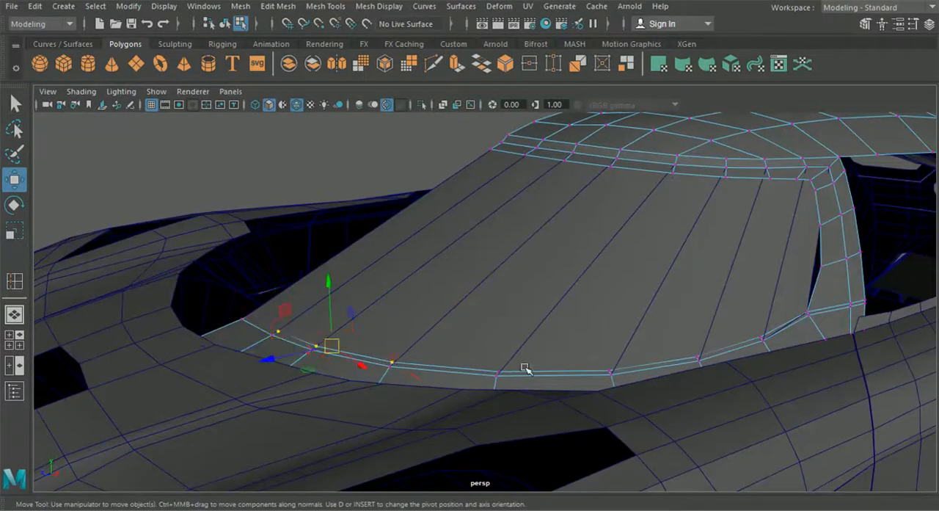
shift+click(499, 370)
shift+click(609, 368)
shift+click(696, 358)
shift+click(760, 336)
alt+drag(592, 369, 674, 358)
drag(592, 256, 422, 226)
- Insert an edge loop across the middle of the windscreen glass and shift its front part slightly forward
click(248, 7)
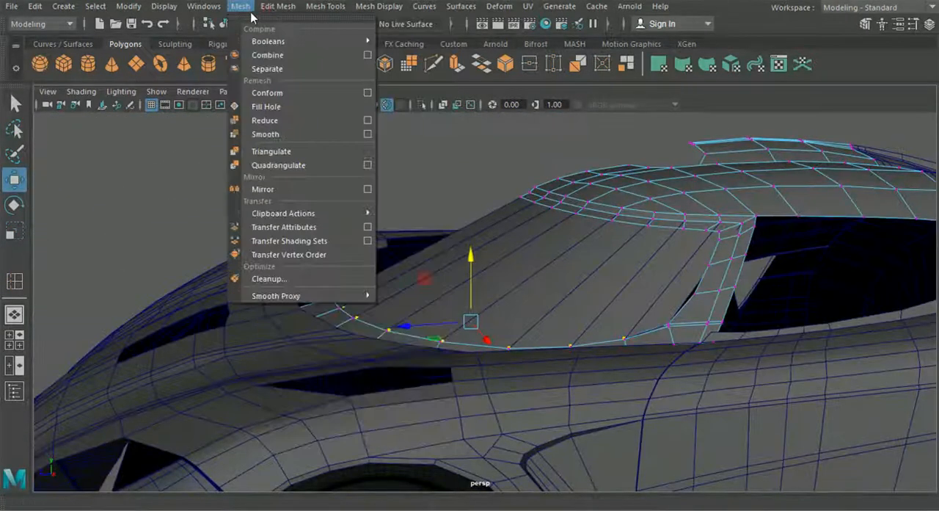
click(236, 13)
click(225, 22)
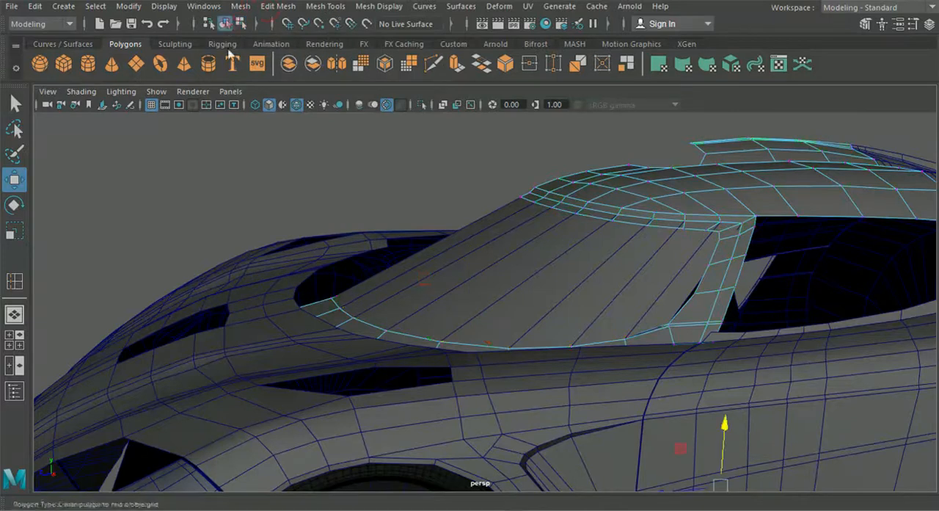
alt+drag(480, 263, 507, 265)
click(614, 274)
click(325, 6)
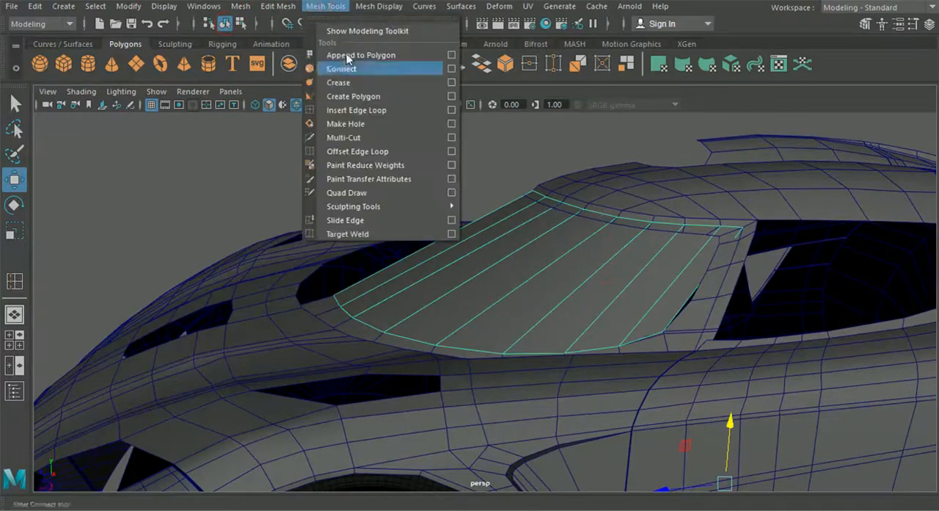
click(356, 110)
scroll(588, 249, up, 3)
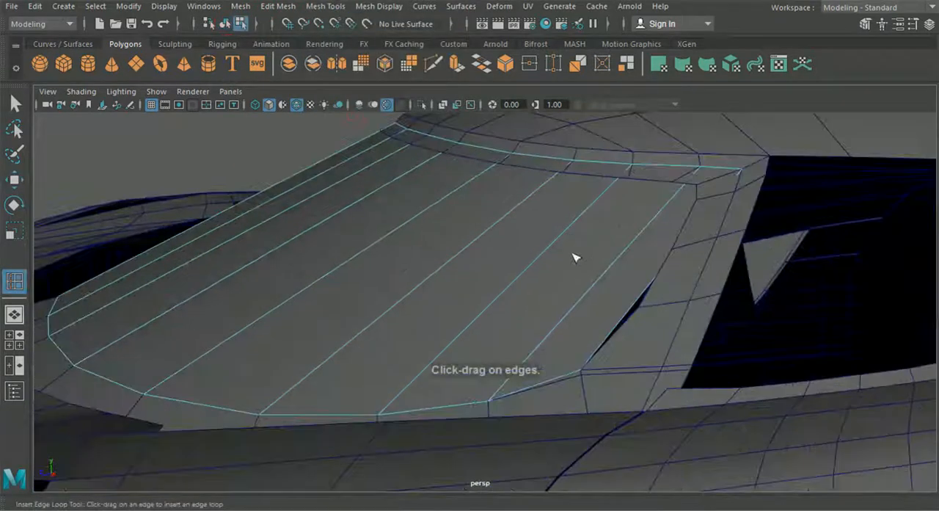
click(620, 259)
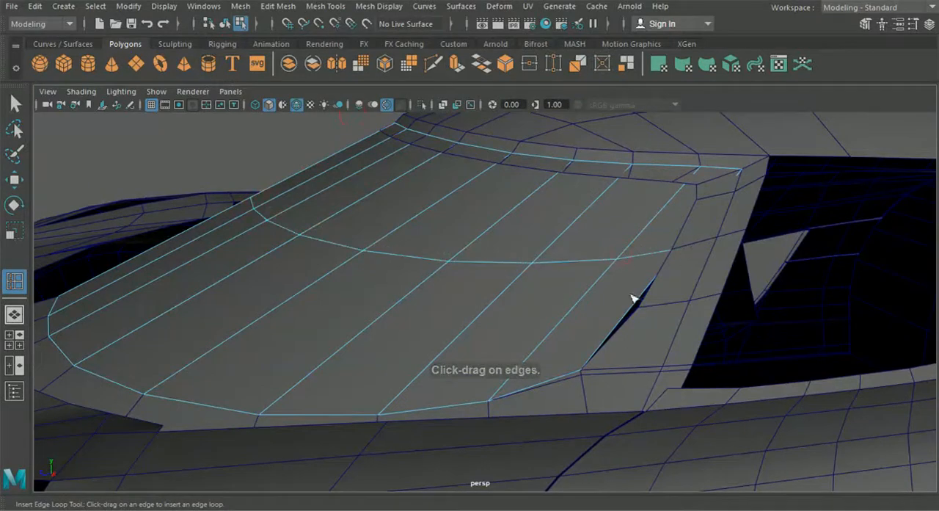
key(w)
drag(367, 222, 364, 223)
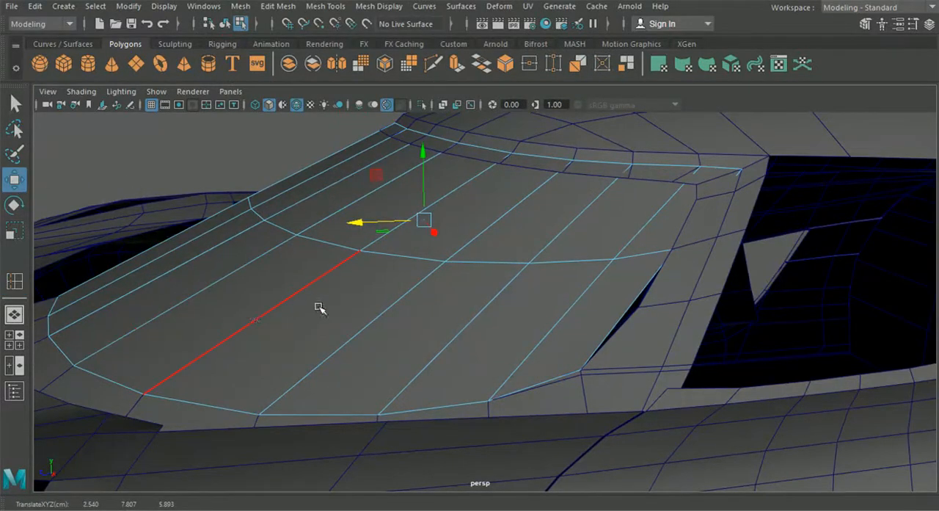
- Insert a second edge loop across the lower part of the windscreen glass and raise it slightly
click(379, 6)
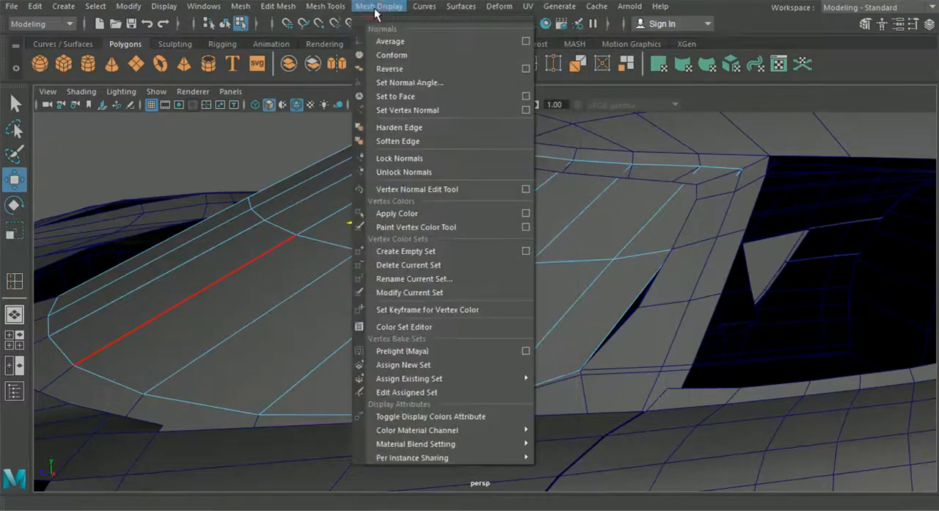
click(12, 279)
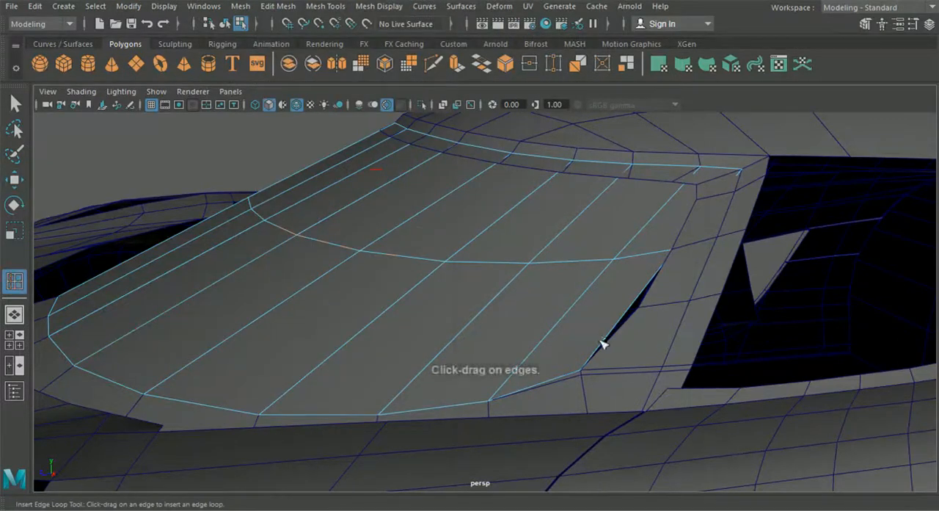
click(626, 319)
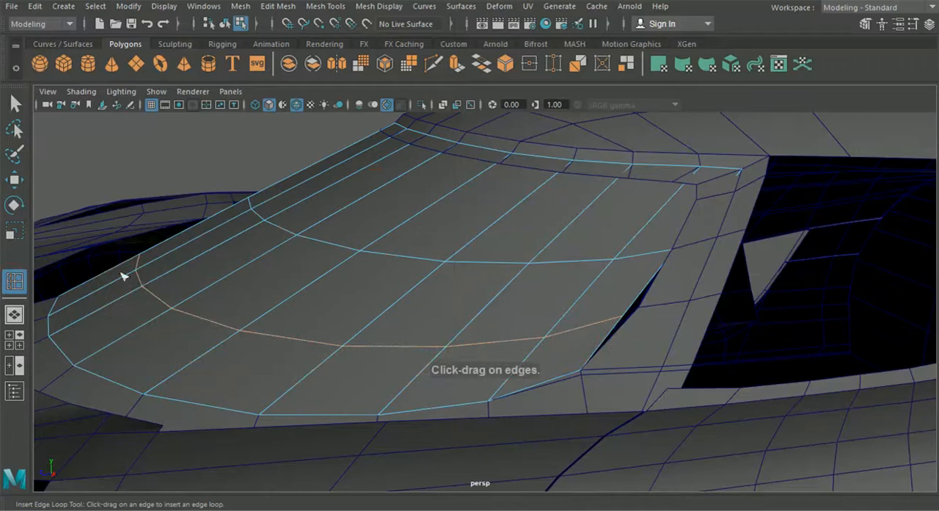
key(w)
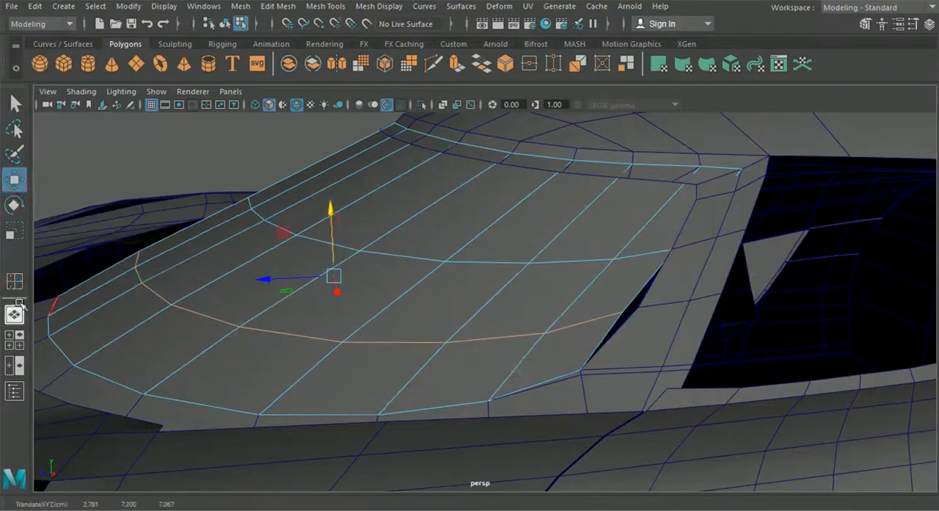
- In the side view, shift part of the glass's middle edge loop slightly forward and select the loop's front vertices
click(14, 339)
key(space)
alt+middle_drag(569, 396, 596, 477)
scroll(455, 321, up, 5)
right_drag(541, 274, 462, 106)
alt+middle_drag(643, 277, 623, 276)
drag(144, 230, 453, 294)
- Try to slide the selected front vertices of the middle edge loop along the windscreen's slope and undo the moves
drag(242, 277, 196, 276)
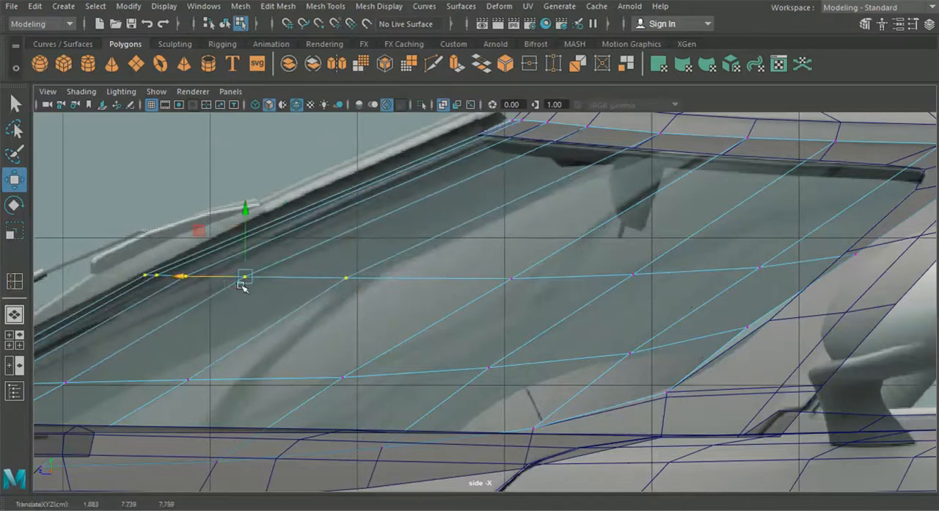
alt+middle_drag(241, 287, 242, 295)
drag(243, 284, 335, 238)
alt+middle_drag(332, 234, 328, 243)
drag(332, 251, 340, 276)
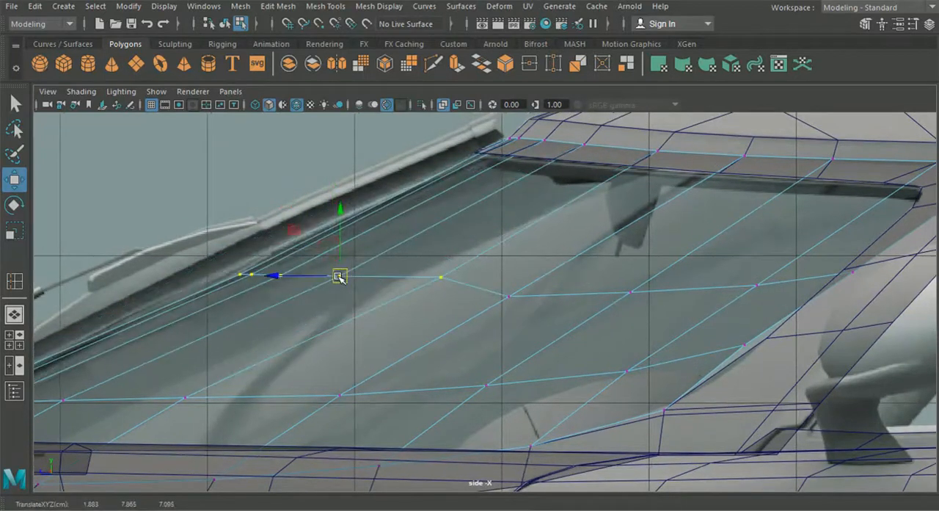
key(ctrl+z)
key(ctrl+z)
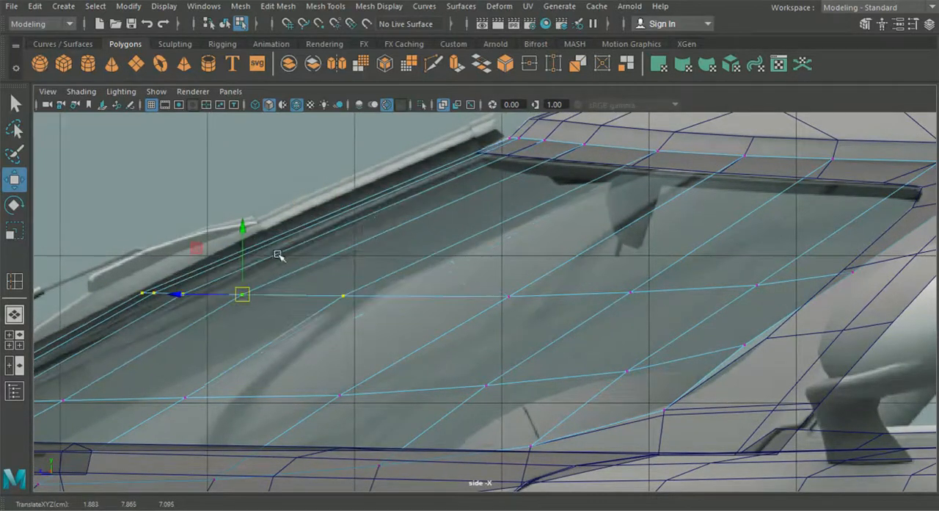
key(ctrl+z)
- Move the selected front vertices of the glass's middle edge loop up and back along the windscreen slope, and raise the adjoining vertex slightly
drag(280, 294, 290, 284)
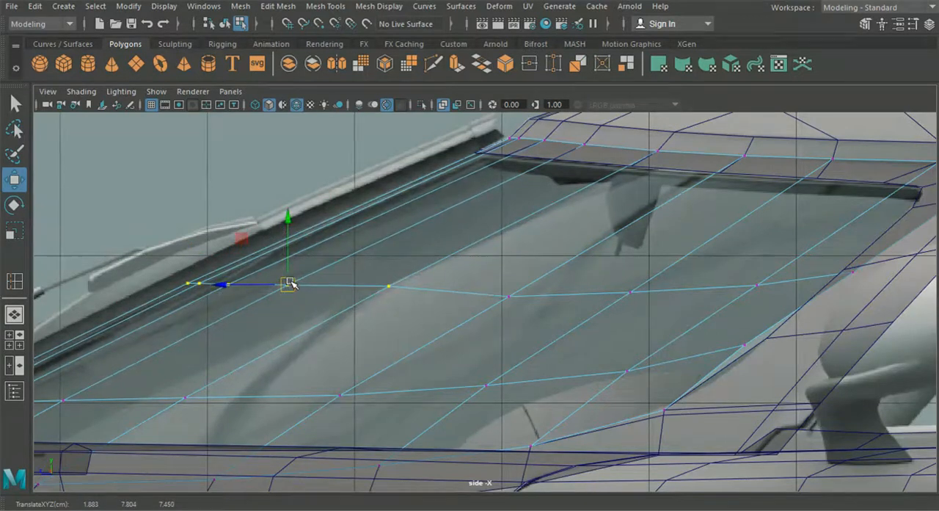
scroll(290, 284, down, 5)
scroll(301, 283, up, 5)
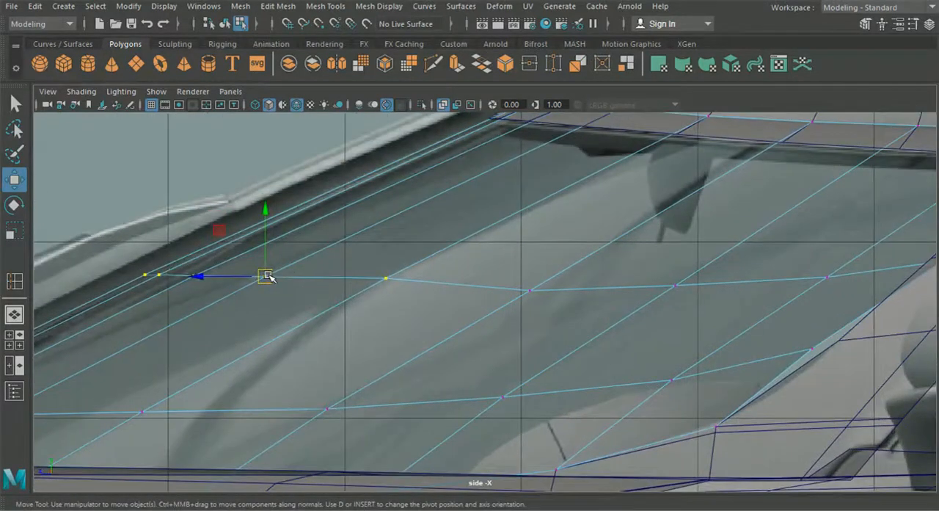
drag(268, 277, 270, 275)
click(530, 290)
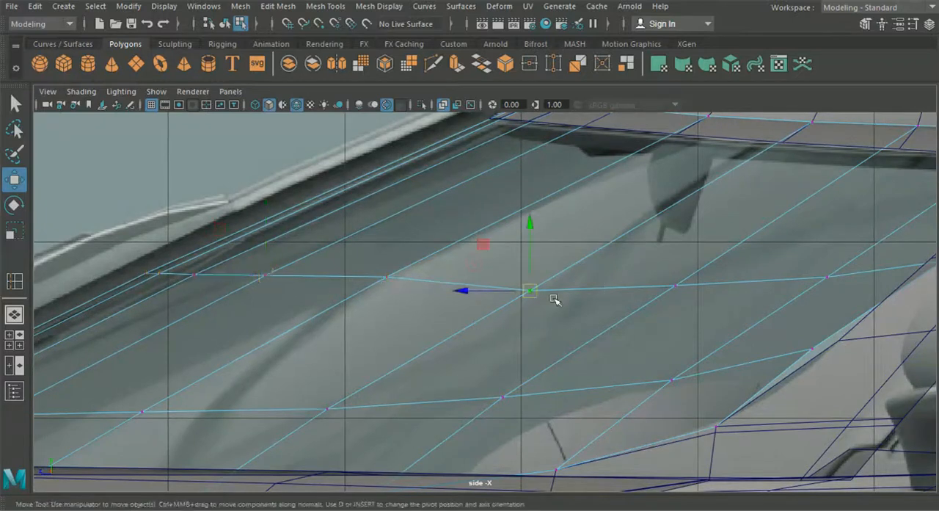
drag(532, 289, 534, 284)
- Raise the middle loop's vertices nearer the pillar slightly and move the loop's end vertex out to the border's pillar edge
alt+middle_drag(596, 302, 343, 300)
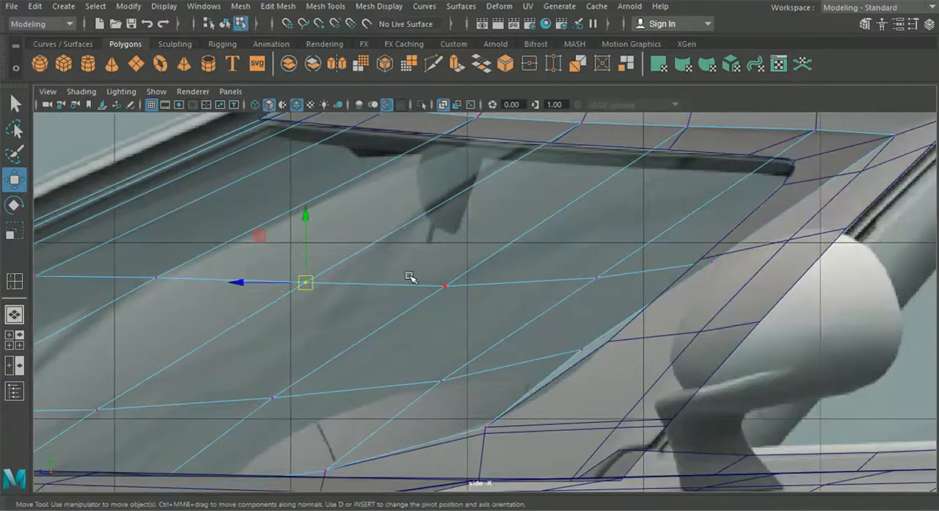
click(444, 285)
drag(448, 250, 443, 246)
alt+middle_drag(646, 243, 548, 253)
drag(575, 253, 690, 251)
drag(479, 269, 515, 303)
drag(497, 241, 498, 227)
- Fine-tune the height of individual vertices in the central part of the glass's middle edge loop
mouse_move(284, 284)
mouse_down()
mouse_move(342, 309)
mouse_move(295, 291)
mouse_up()
drag(351, 256, 348, 245)
alt+middle_drag(297, 298, 455, 304)
drag(344, 279, 394, 296)
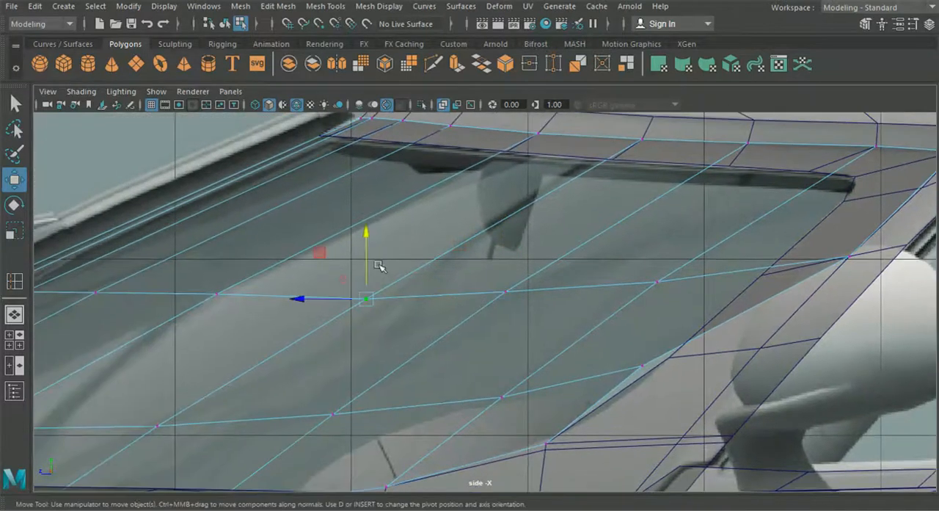
drag(369, 235, 370, 237)
alt+middle_drag(310, 296, 448, 251)
- Snap the glass's lower side corner and the lower loop's end vertex outward to the pillar's edge
scroll(565, 282, down, 10)
scroll(474, 256, up, 6)
scroll(447, 256, down, 1)
scroll(449, 251, up, 2)
scroll(401, 272, up, 2)
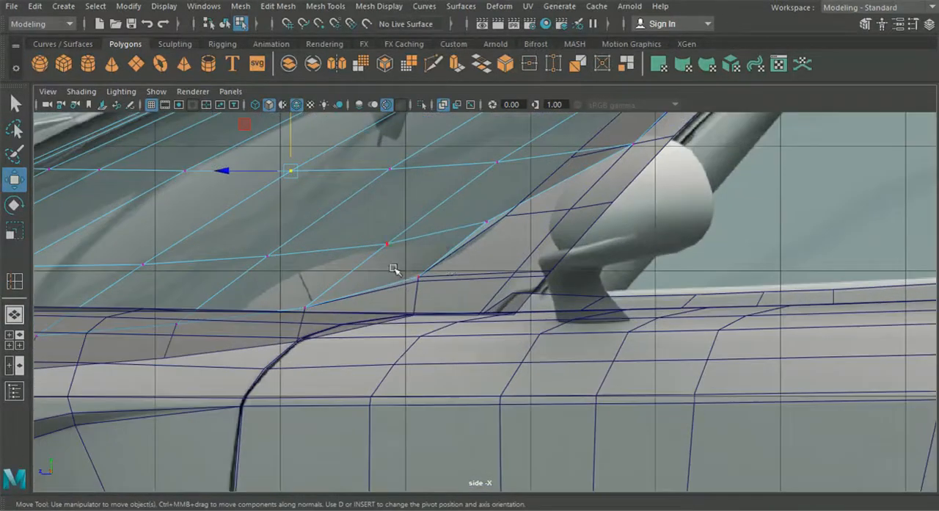
drag(445, 302, 502, 281)
drag(508, 220, 523, 230)
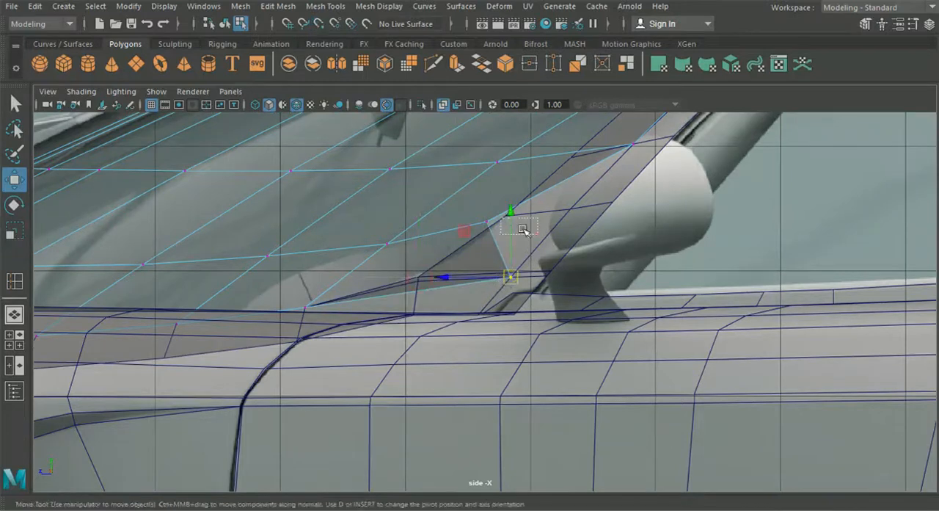
drag(475, 206, 565, 222)
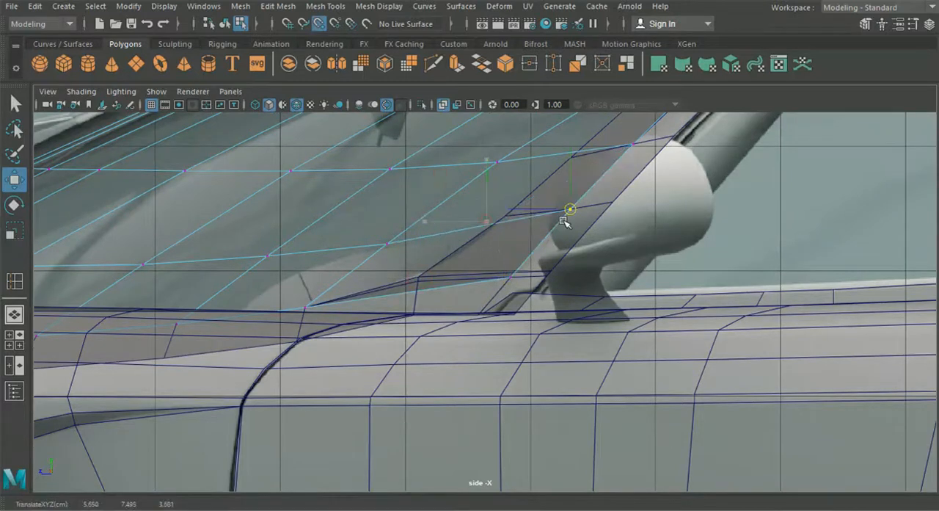
- Raise vertices in the side part of the glass's lower edge loop slightly, shifting the one nearest the pillar slightly backward
alt+middle_drag(442, 262, 514, 240)
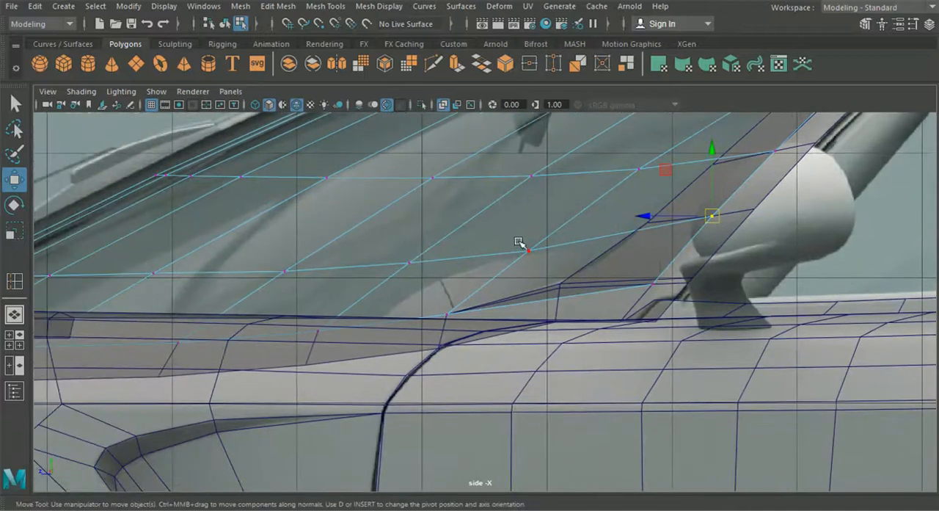
drag(552, 259, 552, 260)
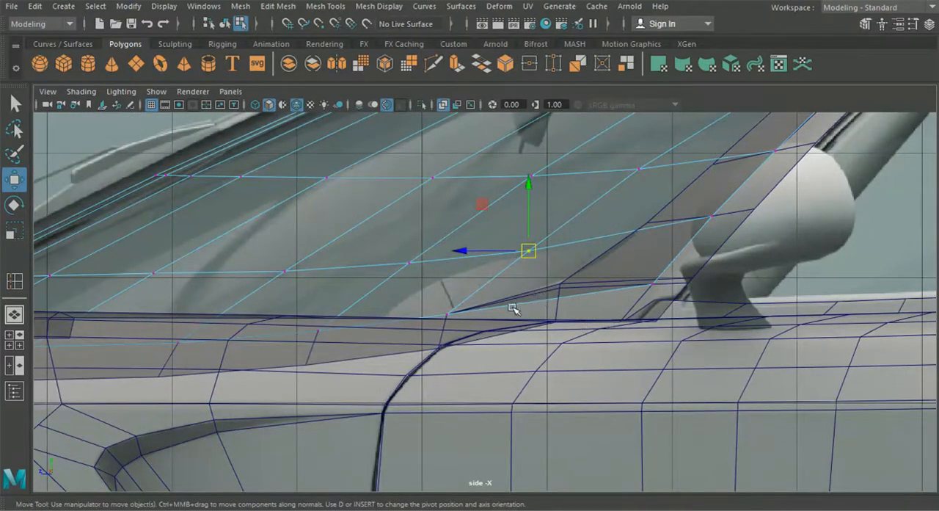
alt+middle_drag(505, 268, 510, 289)
drag(536, 201, 535, 195)
drag(470, 264, 477, 263)
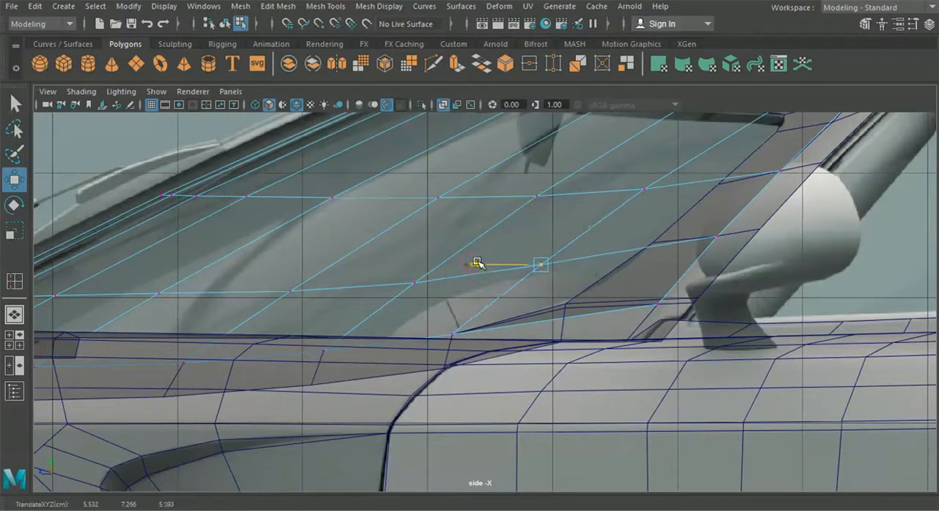
click(352, 287)
drag(349, 218, 350, 210)
- Raise the front vertices of the glass's lower edge loop slightly and shift them backward to follow the windscreen slope
alt+middle_drag(208, 266, 411, 265)
drag(412, 268, 226, 256)
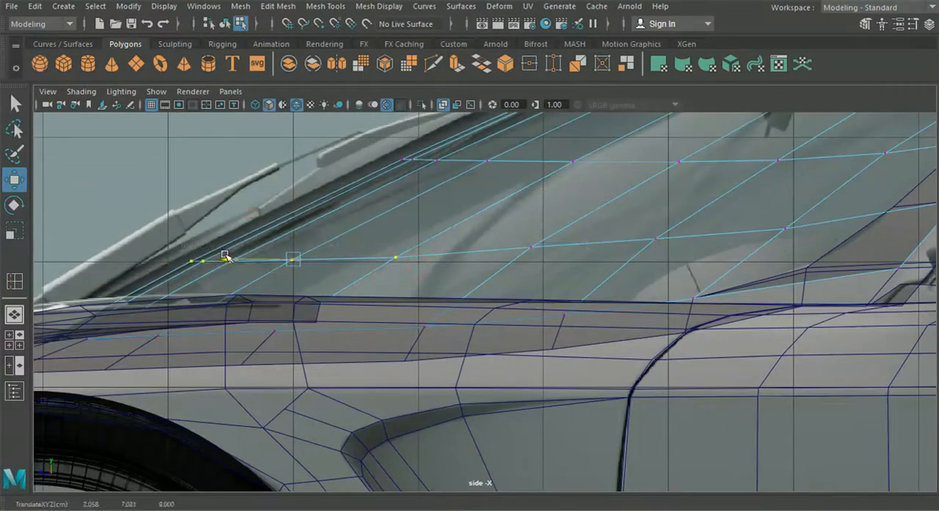
mouse_move(285, 196)
mouse_down()
mouse_move(292, 187)
mouse_move(273, 201)
mouse_up()
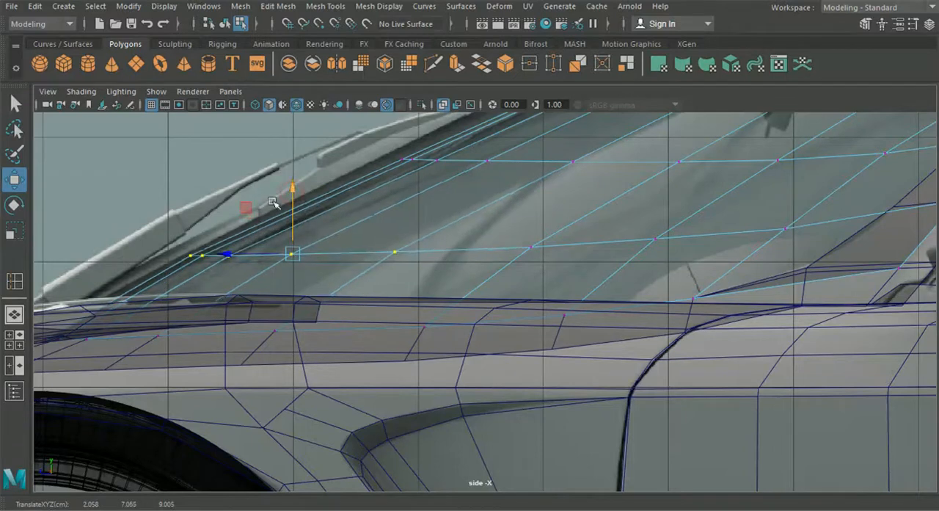
drag(234, 257, 246, 259)
scroll(212, 266, down, 5)
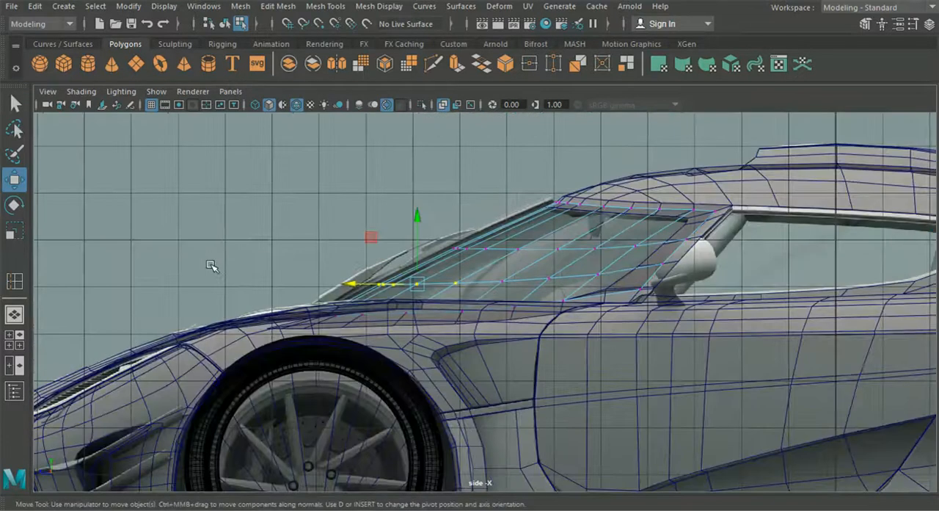
- In the perspective view, push the border's inner-edge vertices along the windscreen pillar beneath the glass surface
click(11, 288)
alt+drag(274, 320, 561, 355)
click(551, 338)
click(518, 311)
alt+drag(555, 294, 329, 289)
alt+middle_drag(347, 272, 382, 300)
alt+drag(382, 300, 343, 336)
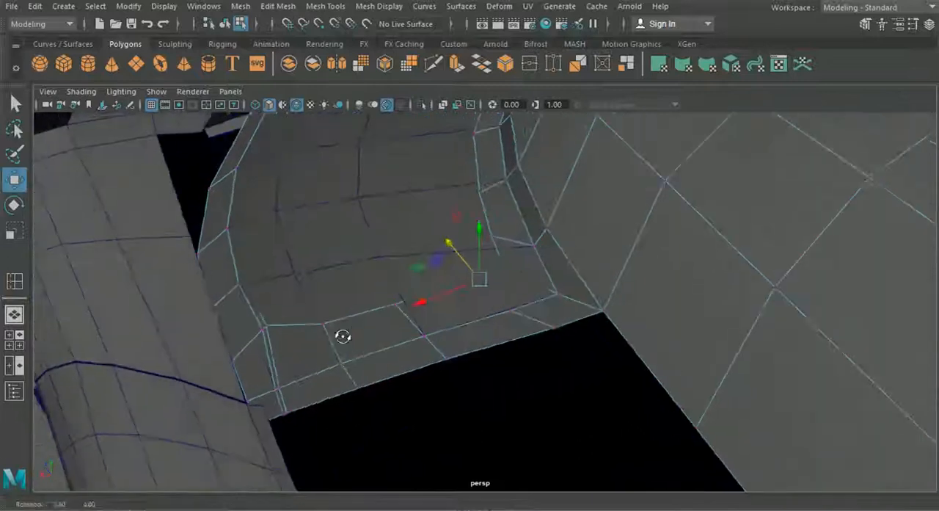
drag(253, 314, 262, 353)
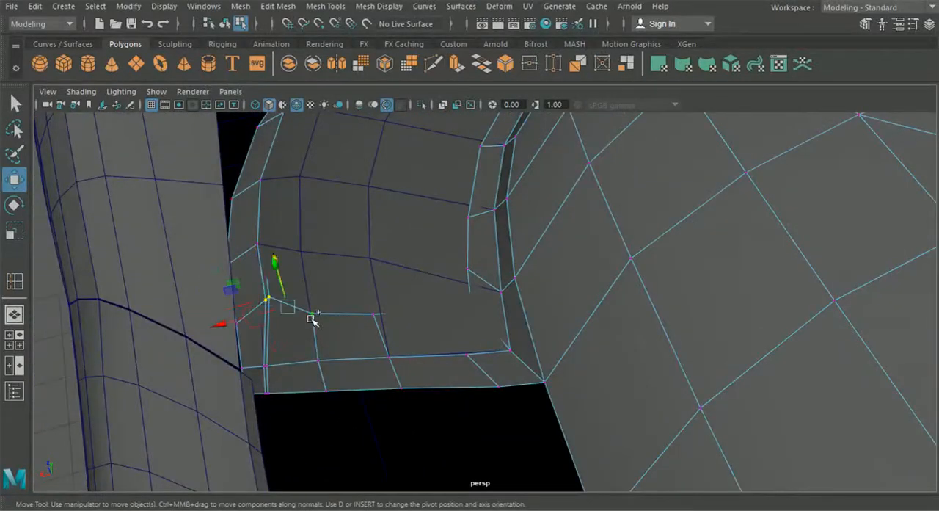
shift+click(373, 314)
drag(259, 319, 358, 281)
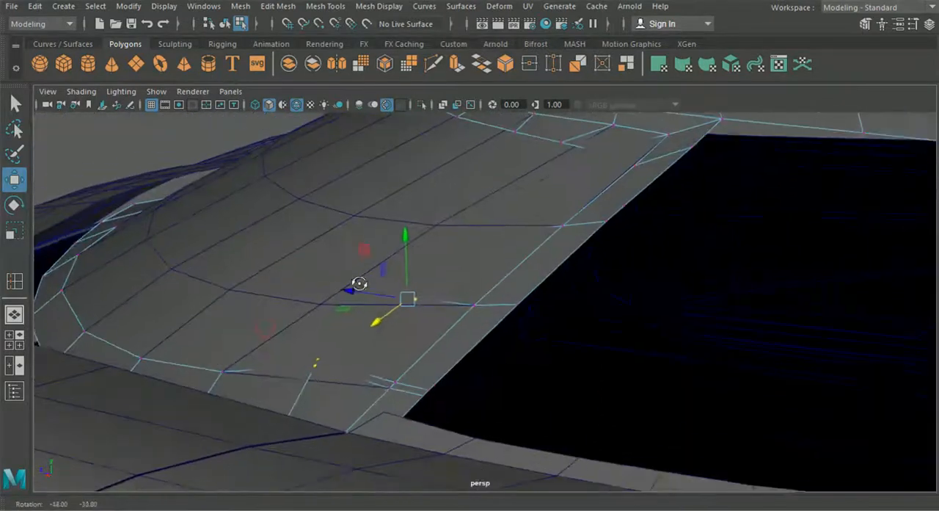
drag(411, 240, 388, 264)
alt+middle_drag(379, 229, 372, 297)
- Try to lower the border's upper inner-edge vertices below the glass and undo the move
scroll(388, 298, up, 3)
alt+middle_drag(422, 213, 401, 335)
alt+drag(450, 248, 458, 246)
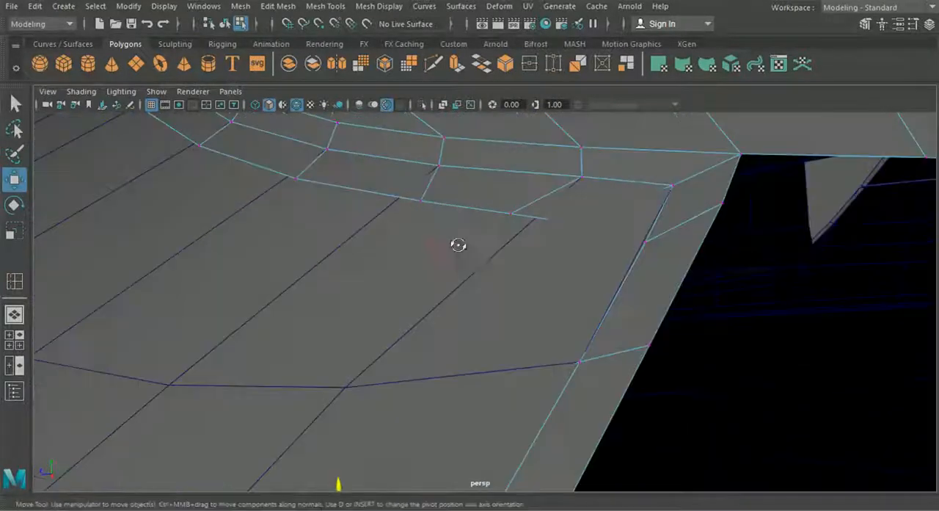
drag(531, 223, 532, 225)
shift+drag(406, 182, 435, 216)
alt+drag(300, 282, 383, 270)
shift+drag(425, 241, 298, 202)
alt+drag(181, 215, 382, 285)
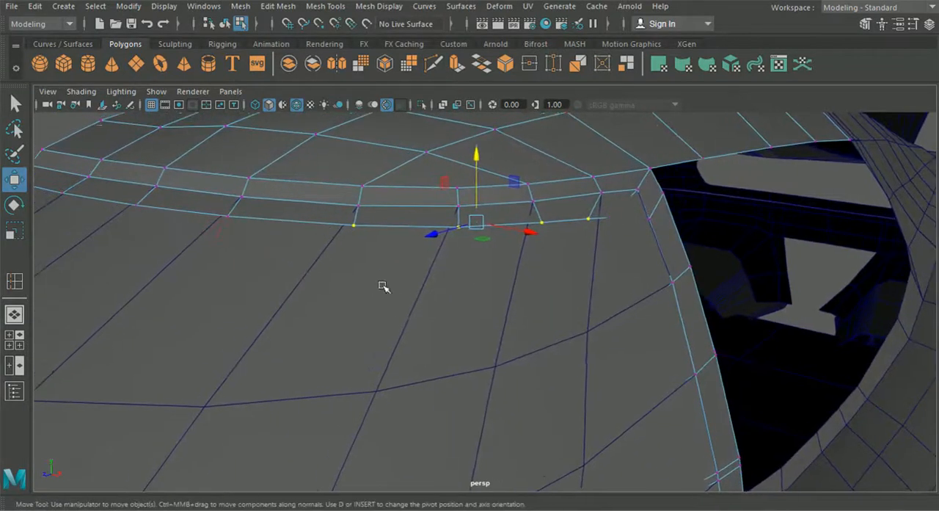
key(ctrl+z)
- Insert an edge loop across the upper part of the windscreen glass, just below the roof border
scroll(490, 318, down, 3)
click(490, 327)
alt+drag(490, 328, 417, 317)
click(278, 6)
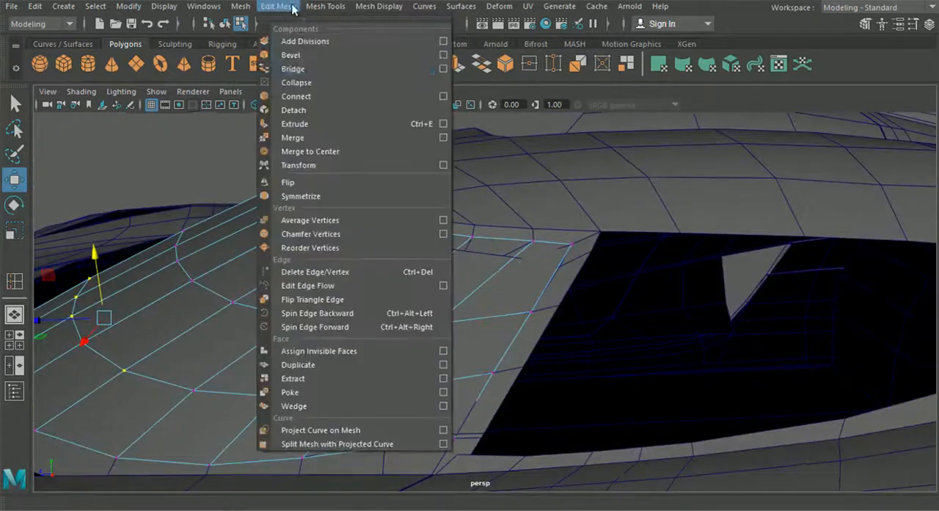
mouse_move(315, 9)
click(356, 110)
alt+drag(455, 335, 468, 290)
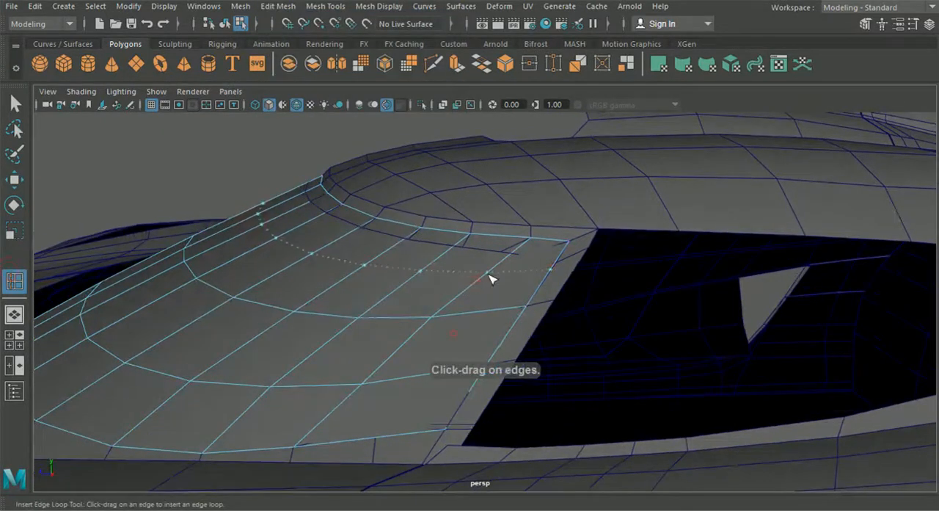
click(492, 273)
- In the side view, adjust the new upper glass loop and snap its side end vertex to the pillar's edge
click(16, 339)
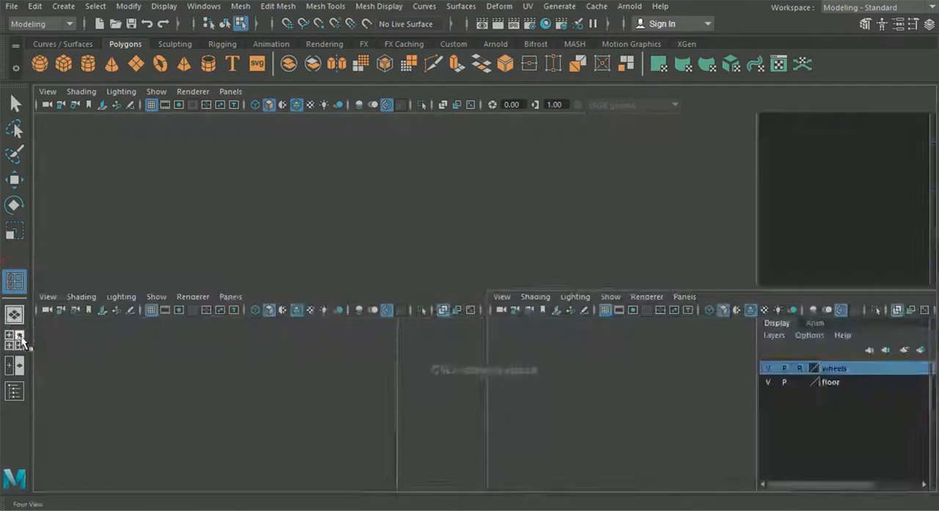
key(space)
alt+middle_drag(596, 342, 522, 345)
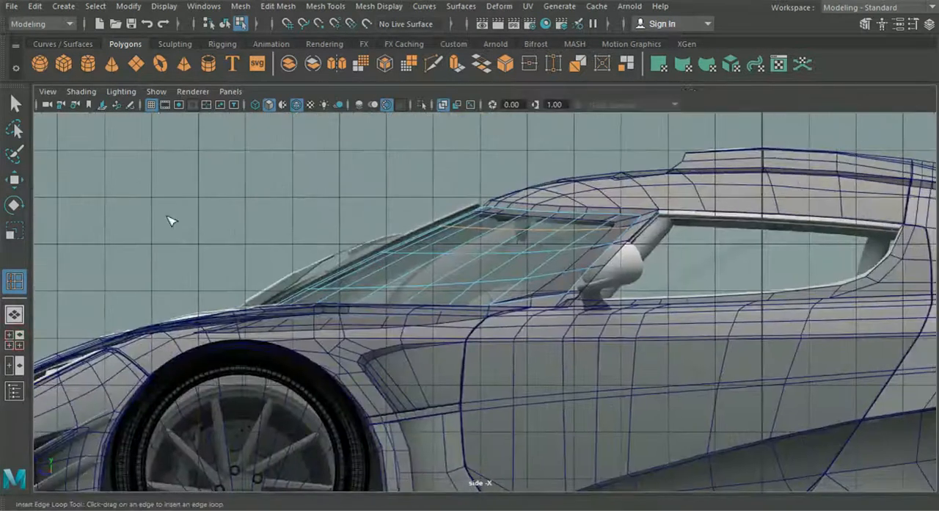
click(19, 181)
alt+middle_drag(385, 212, 379, 279)
scroll(379, 279, up, 5)
drag(510, 287, 508, 290)
drag(572, 282, 578, 278)
alt+middle_drag(578, 279, 365, 272)
scroll(367, 273, up, 3)
right_drag(474, 277, 395, 105)
scroll(587, 249, up, 2)
drag(620, 234, 658, 262)
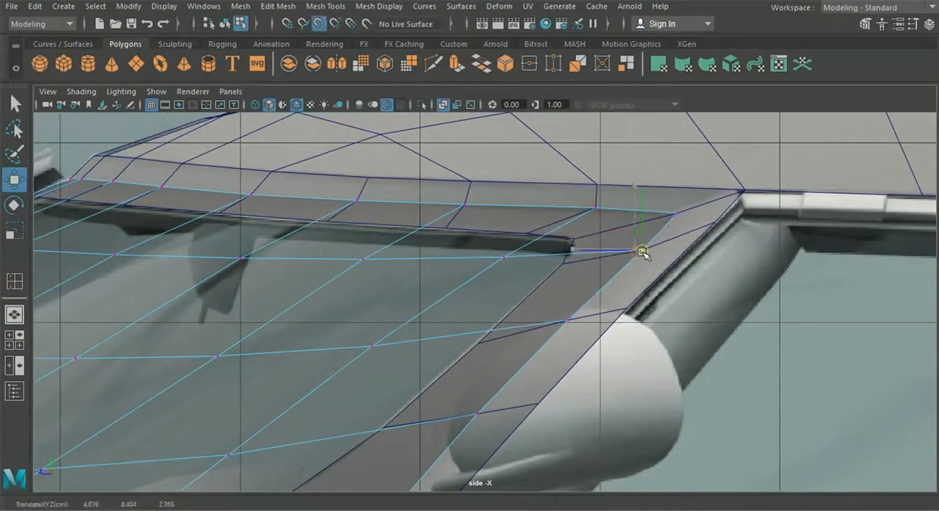
- In the perspective view, insert an edge loop into the roof's windscreen border, close to the glass's outer edge
click(14, 314)
alt+drag(345, 353, 442, 324)
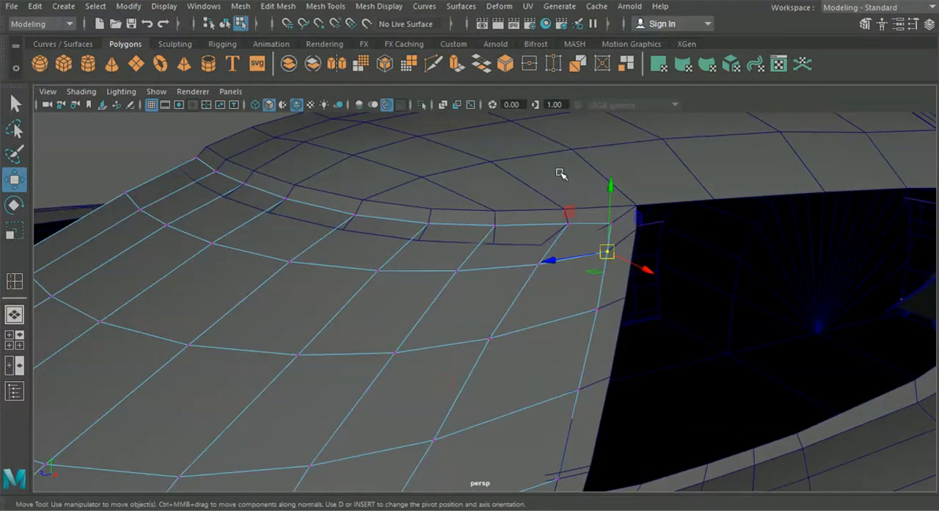
right_drag(562, 174, 433, 145)
click(224, 24)
click(325, 6)
click(358, 110)
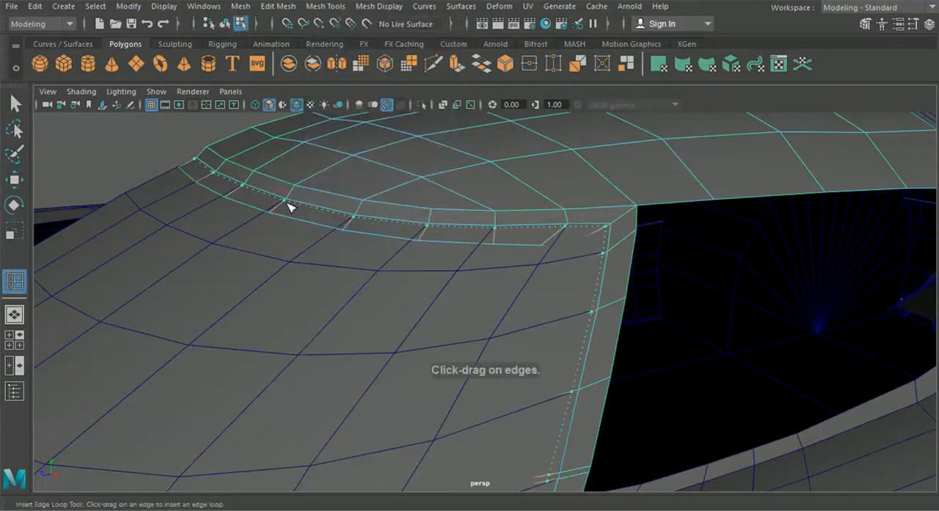
drag(292, 208, 292, 210)
scroll(328, 328, down, 2)
alt+middle_drag(328, 327, 316, 260)
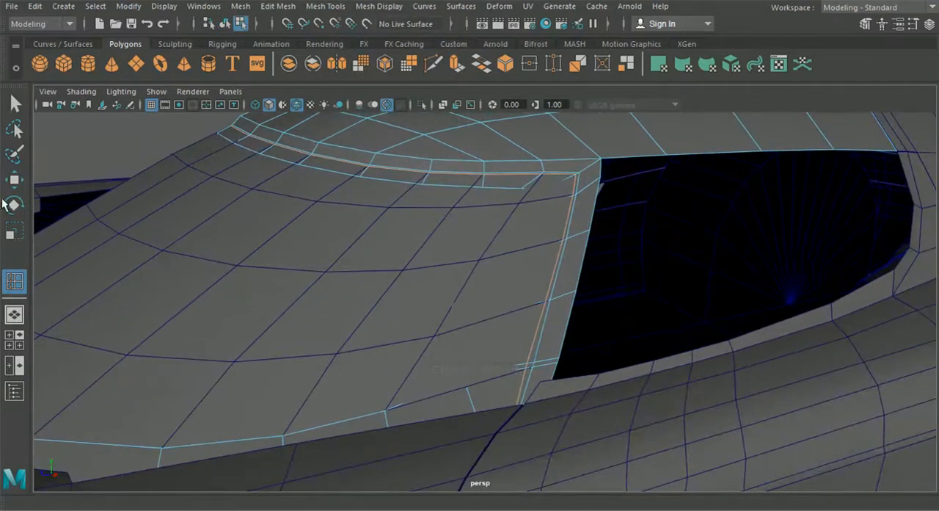
- Select the vertices of the new border loop along the roof's front edge and lower them slightly
click(19, 184)
alt+right_drag(218, 187, 246, 150)
alt+middle_drag(245, 151, 257, 216)
alt+right_drag(257, 216, 243, 156)
right_drag(243, 155, 206, 105)
alt+middle_drag(206, 105, 250, 165)
alt+right_drag(249, 166, 267, 206)
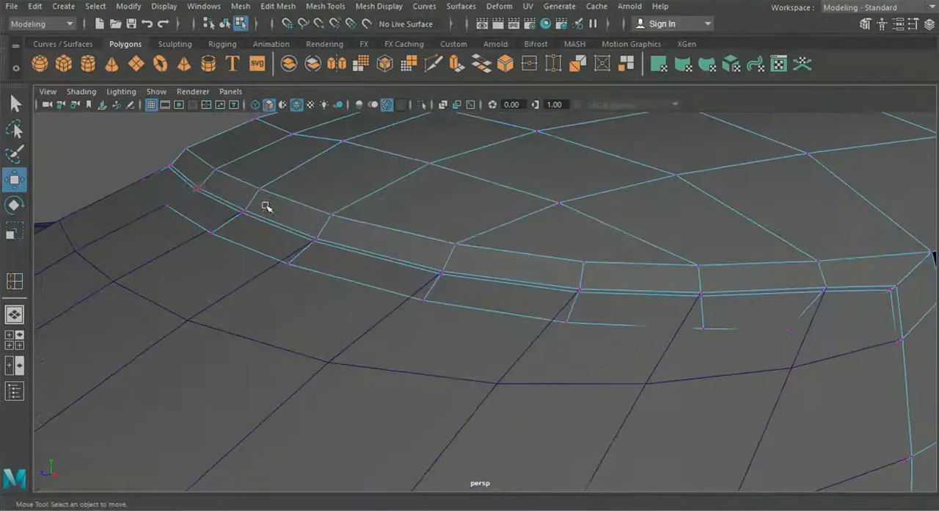
click(170, 168)
shift+click(197, 191)
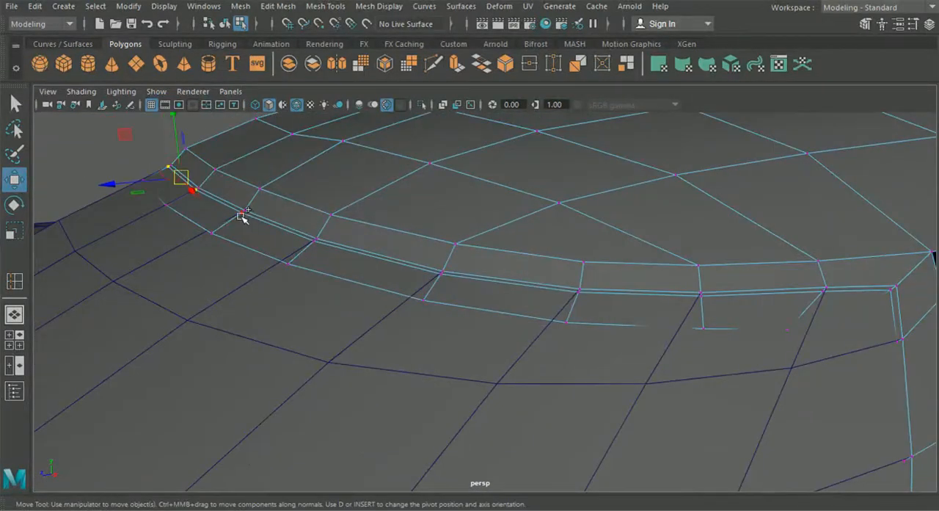
shift+click(245, 214)
shift+click(313, 243)
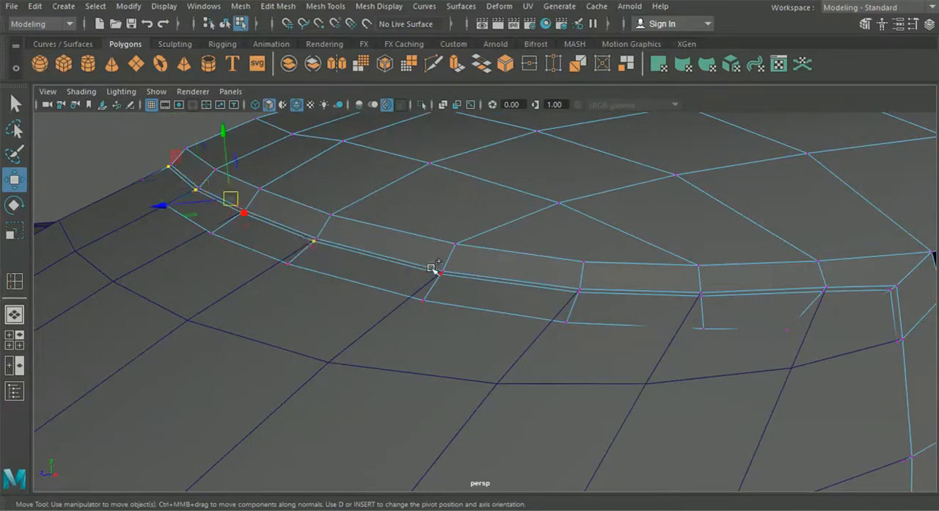
shift+click(440, 275)
shift+click(579, 292)
shift+click(703, 298)
shift+click(823, 293)
alt+drag(820, 306, 624, 242)
drag(518, 158, 520, 162)
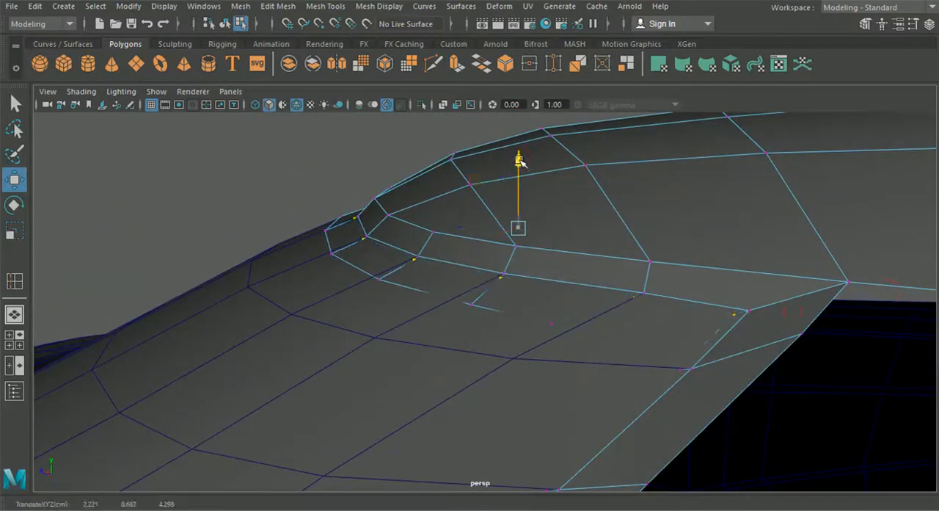
drag(519, 163, 520, 163)
- Select the border's inner-edge vertices below the roof front, including those toward the centre line, and lower them beneath the glass
drag(345, 263, 346, 264)
shift+click(379, 280)
shift+click(473, 304)
shift+click(554, 325)
drag(416, 188, 416, 192)
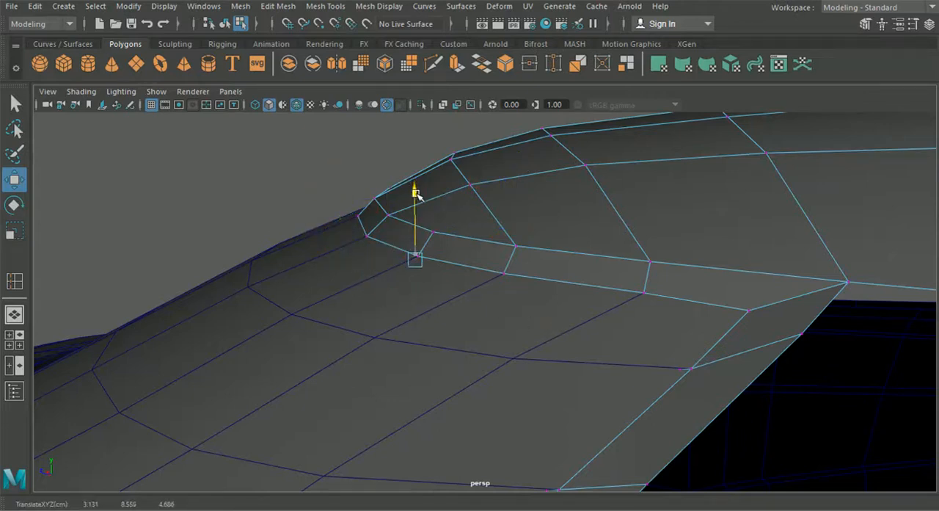
alt+drag(416, 193, 311, 256)
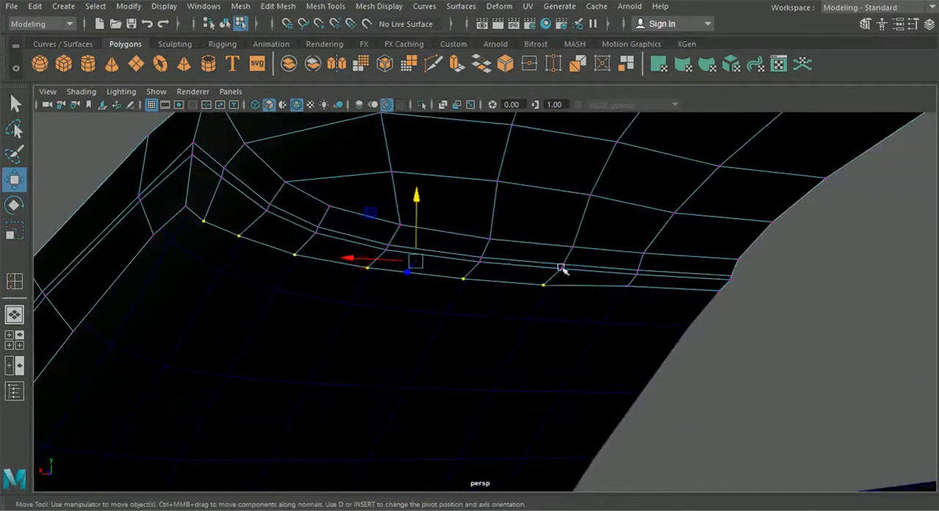
click(623, 284)
shift+click(720, 293)
drag(669, 215, 675, 229)
scroll(545, 268, down, 3)
- Select the border loop's vertices along the windscreen pillar and shift them slightly sideways
alt+drag(485, 257, 642, 340)
alt+middle_drag(641, 340, 545, 261)
alt+drag(545, 261, 586, 269)
click(652, 191)
shift+click(647, 251)
shift+click(636, 335)
shift+click(614, 431)
alt+drag(567, 427, 243, 279)
drag(79, 226, 306, 272)
alt+drag(447, 306, 594, 286)
drag(734, 258, 735, 255)
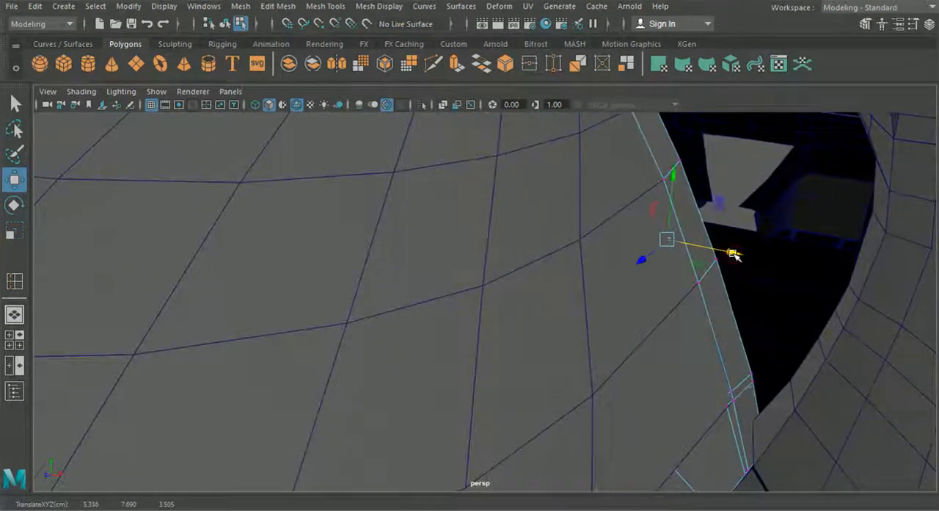
scroll(703, 340, down, 4)
alt+drag(703, 339, 682, 332)
- Return to object selection with the whole car in view and open the Hypershade
click(225, 24)
key(f)
click(190, 197)
alt+drag(392, 294, 474, 310)
scroll(458, 290, up, 8)
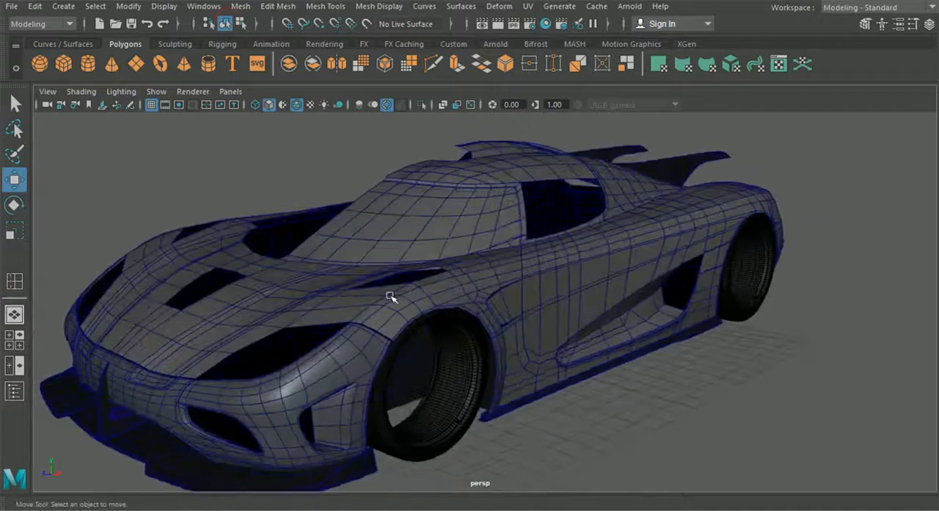
click(545, 25)
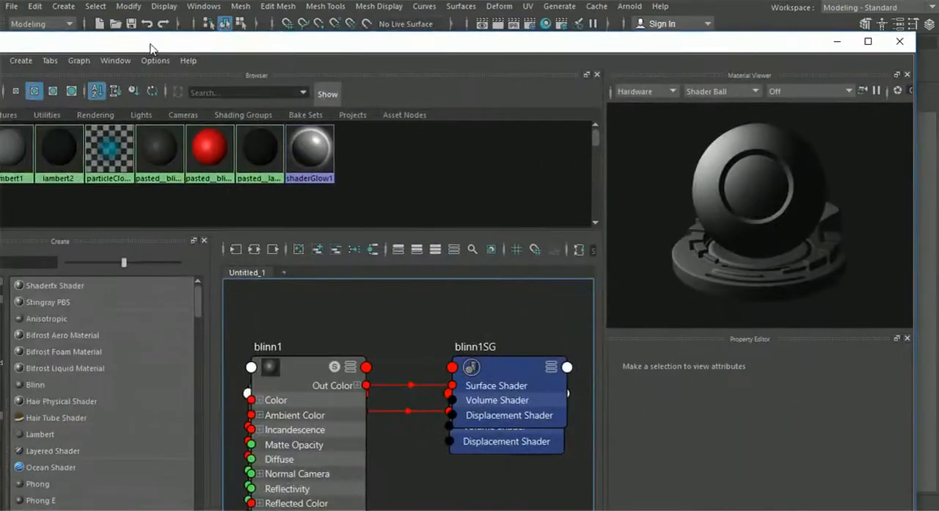
- Create a new Blinn material in the Hypershade, darken its color and make it partly transparent for the glass
double_click(152, 49)
click(99, 334)
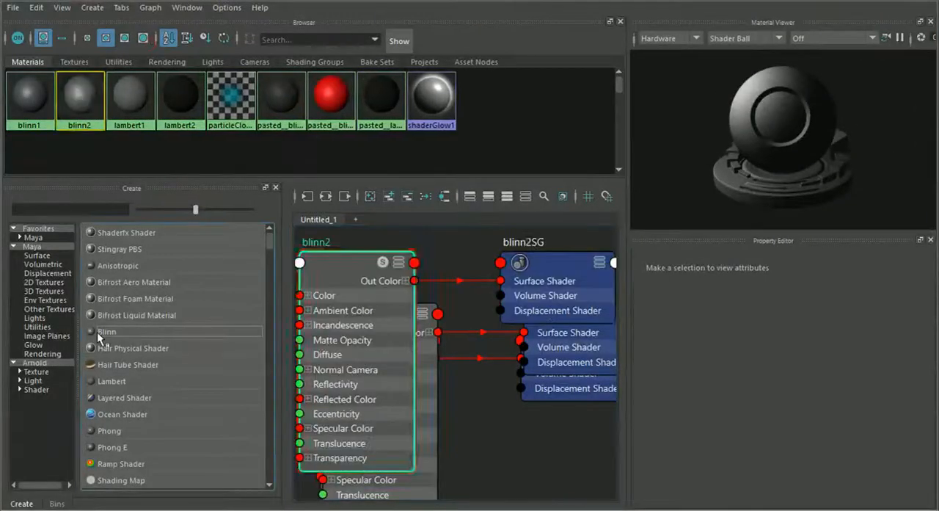
mouse_move(823, 327)
mouse_down()
mouse_move(805, 328)
mouse_move(810, 340)
mouse_move(828, 340)
mouse_up()
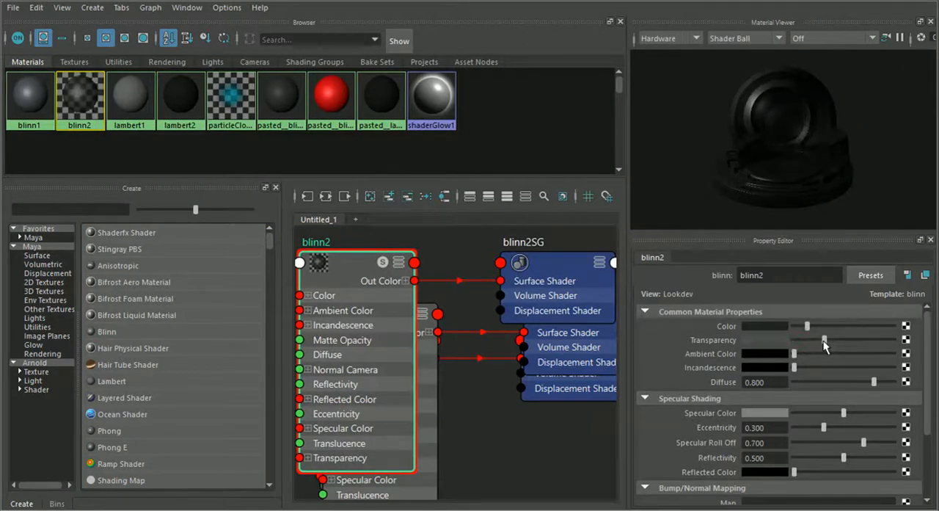
- Uncover the car behind the Hypershade, assign the transparent blinn2 material to the windscreen glass and close the Hypershade
drag(411, 5, 641, 150)
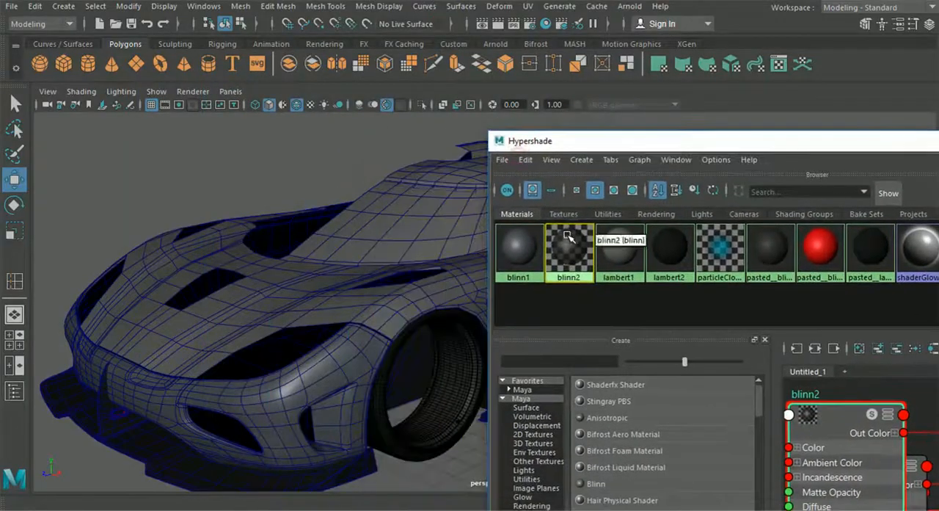
drag(779, 137, 425, 176)
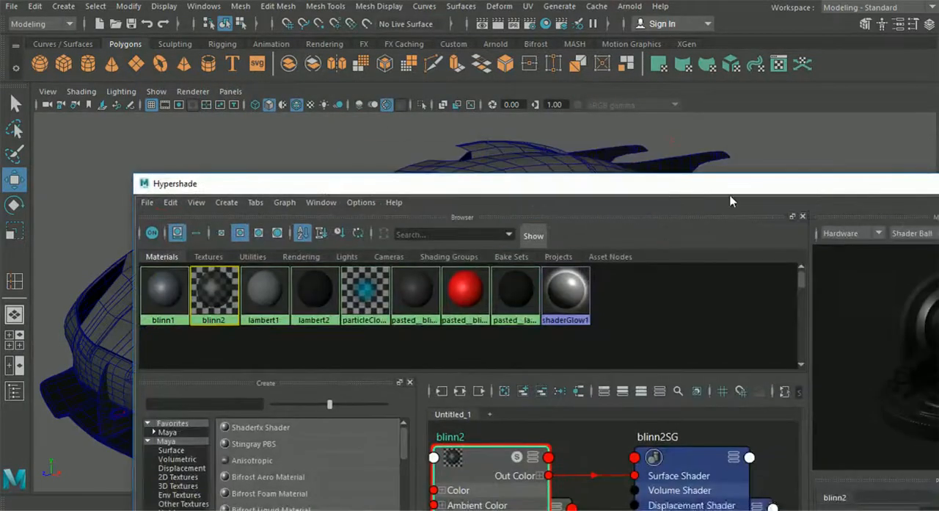
drag(892, 191, 564, 182)
click(780, 179)
- Turn off the wireframe overlay and inspect the shaded body and windscreen glass from the front, side and rear
alt+drag(820, 234, 600, 265)
scroll(556, 289, down, 5)
scroll(468, 309, up, 5)
scroll(445, 298, down, 3)
scroll(533, 188, down, 3)
scroll(599, 264, up, 3)
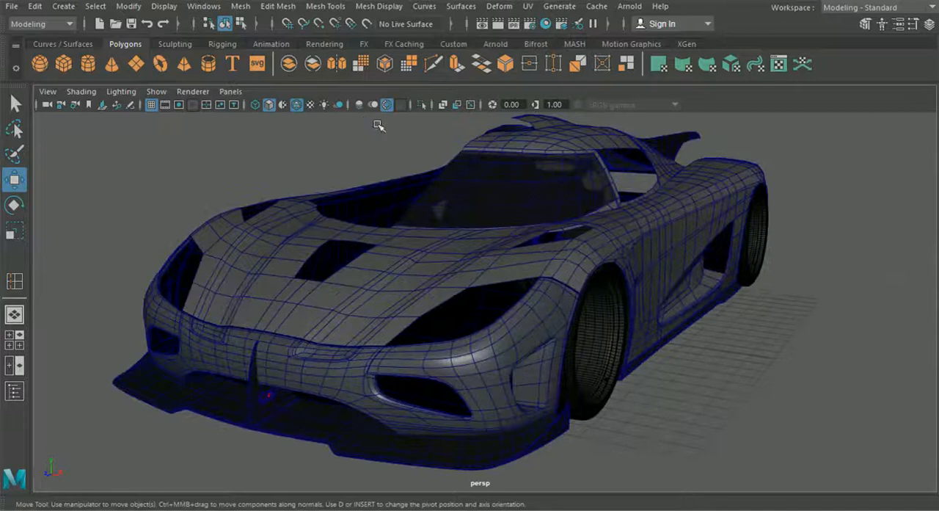
click(296, 105)
scroll(463, 244, down, 2)
alt+drag(423, 240, 468, 289)
scroll(390, 247, down, 3)
scroll(428, 256, up, 3)
alt+middle_drag(541, 278, 504, 276)
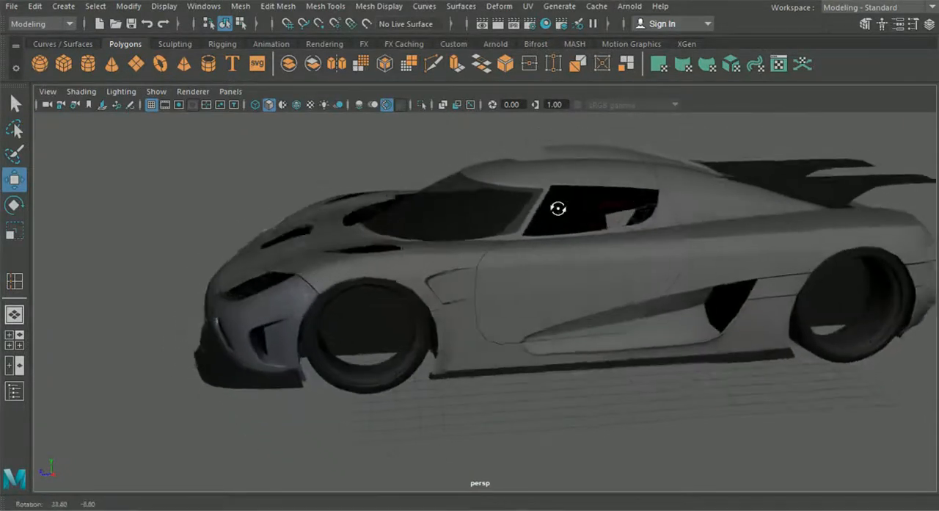
scroll(487, 241, up, 2)
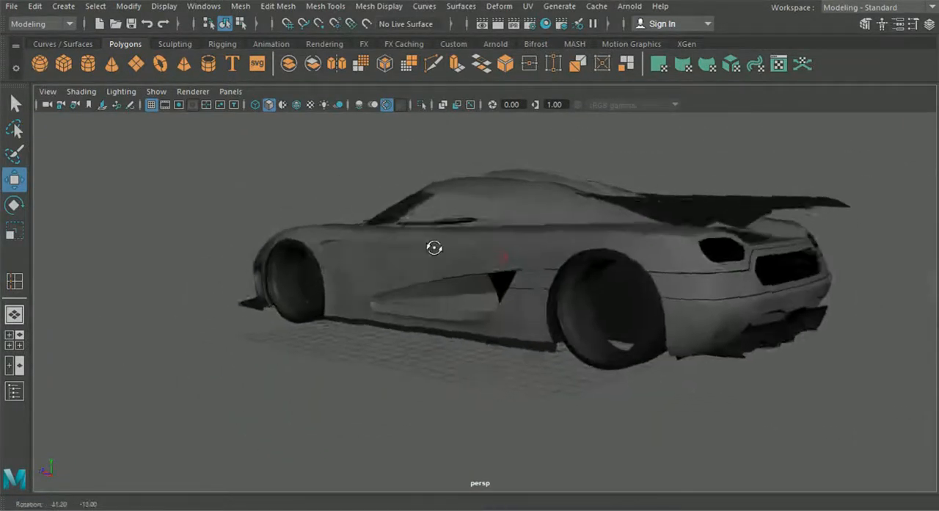